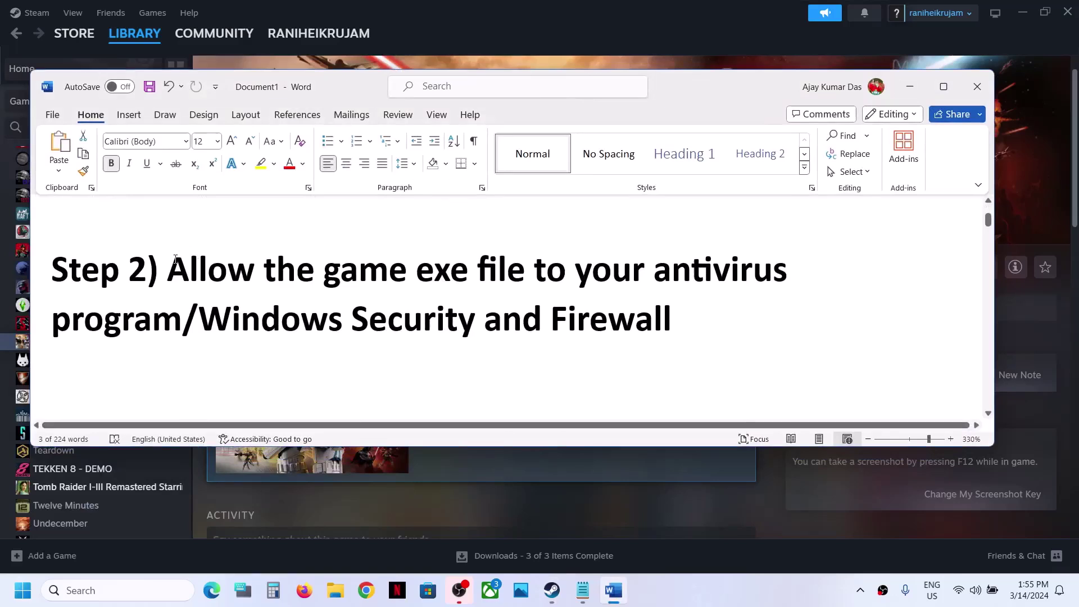
drag(181, 264, 189, 320)
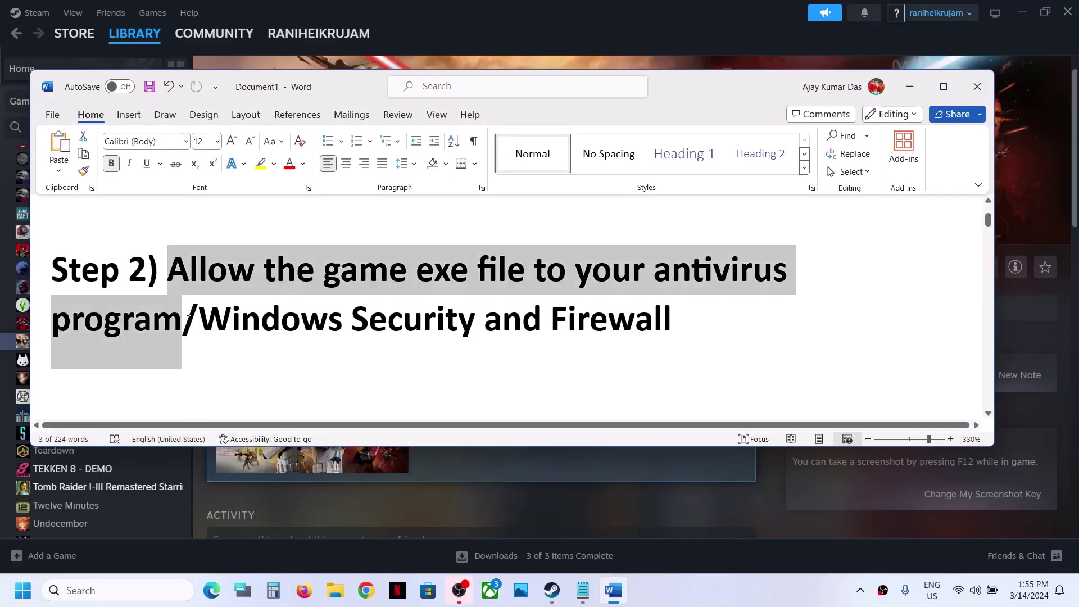
click(293, 341)
drag(172, 276, 190, 315)
click(199, 320)
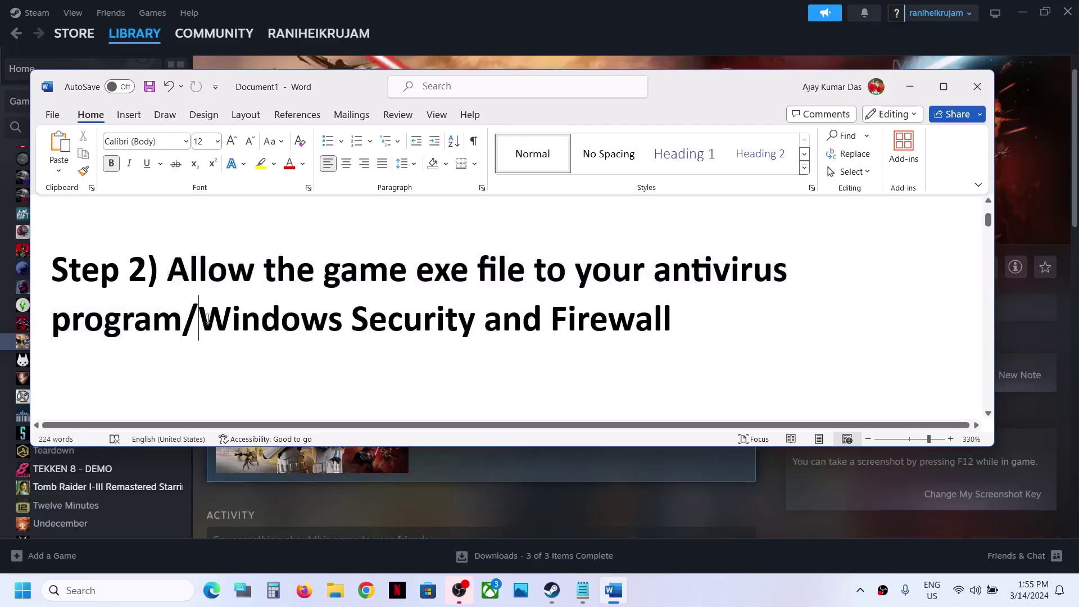
drag(207, 315, 687, 325)
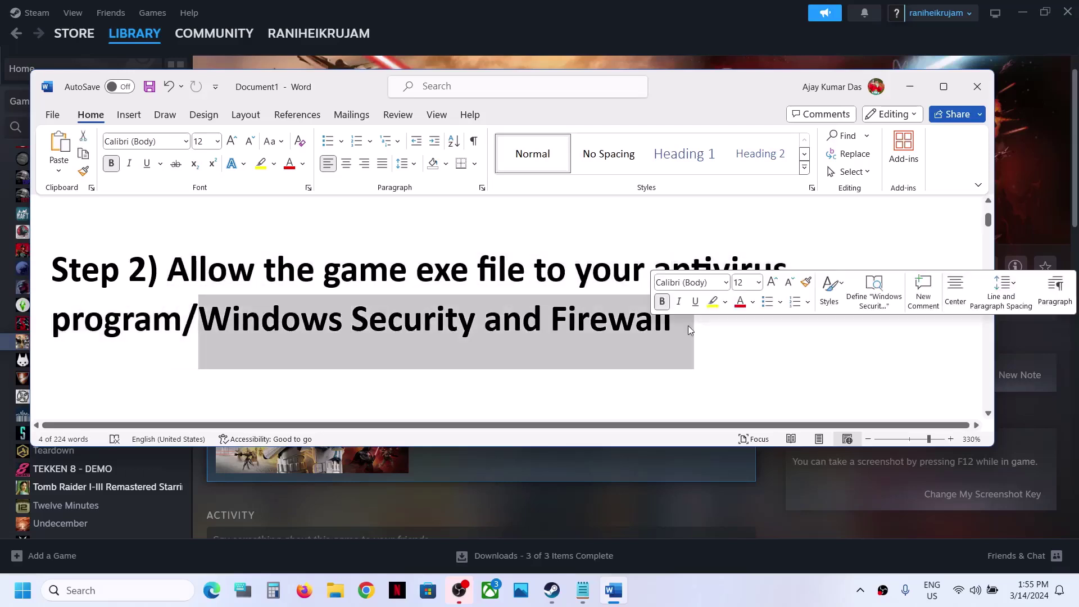
Step: Open Virus & threat protection in Windows Security through the Privacy & security section of Windows Settings
click(22, 590)
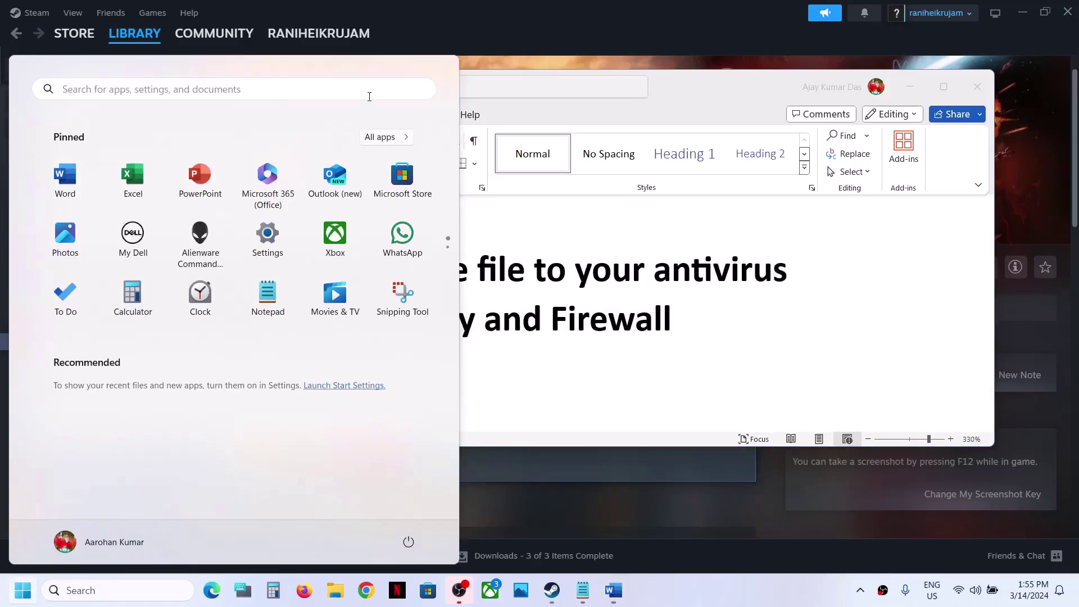
click(268, 239)
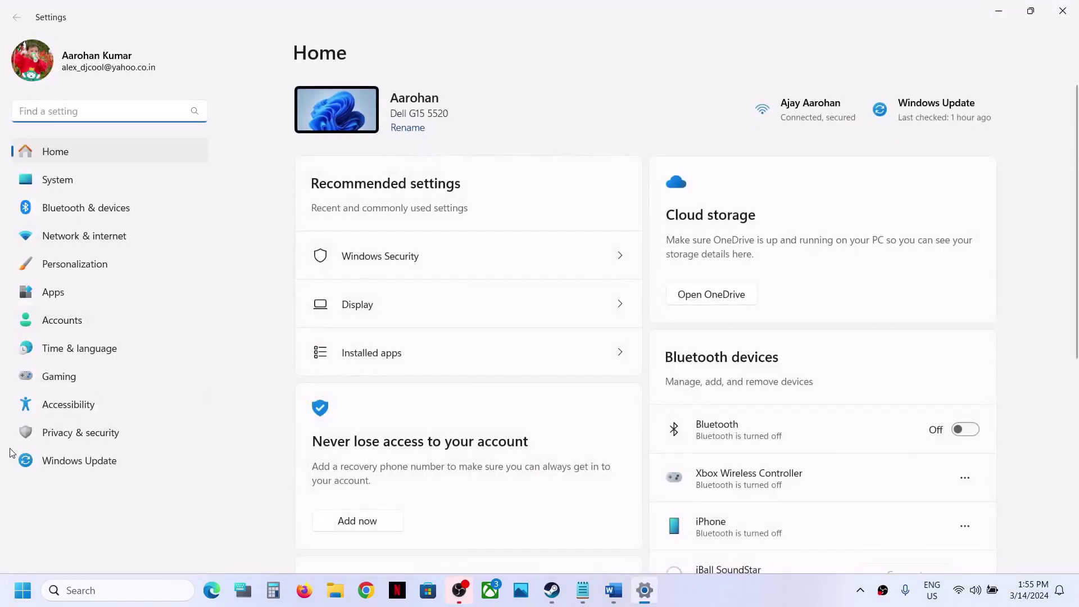
click(60, 437)
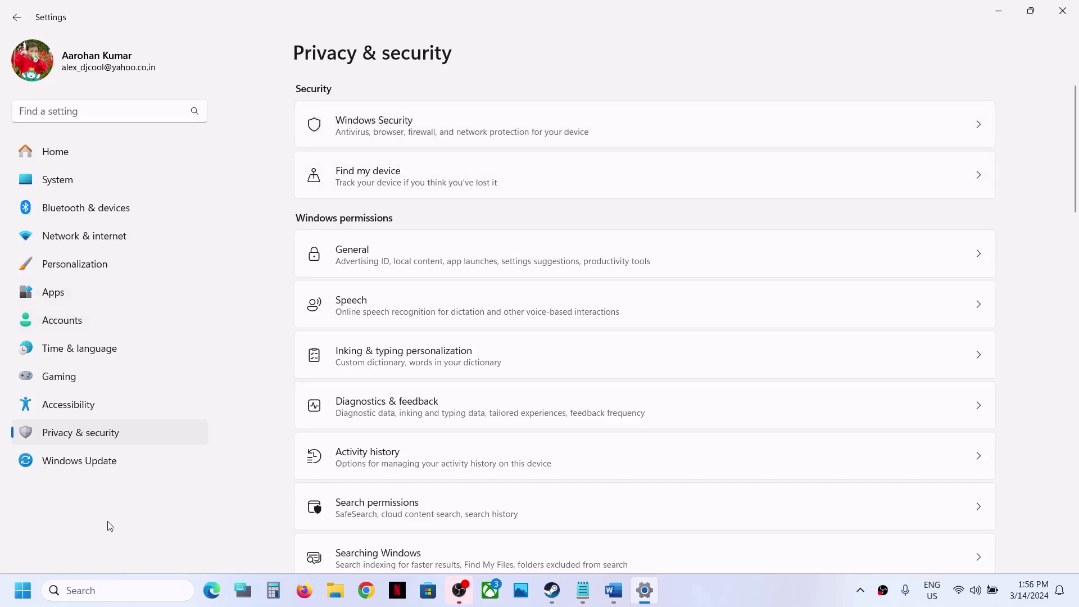
click(428, 136)
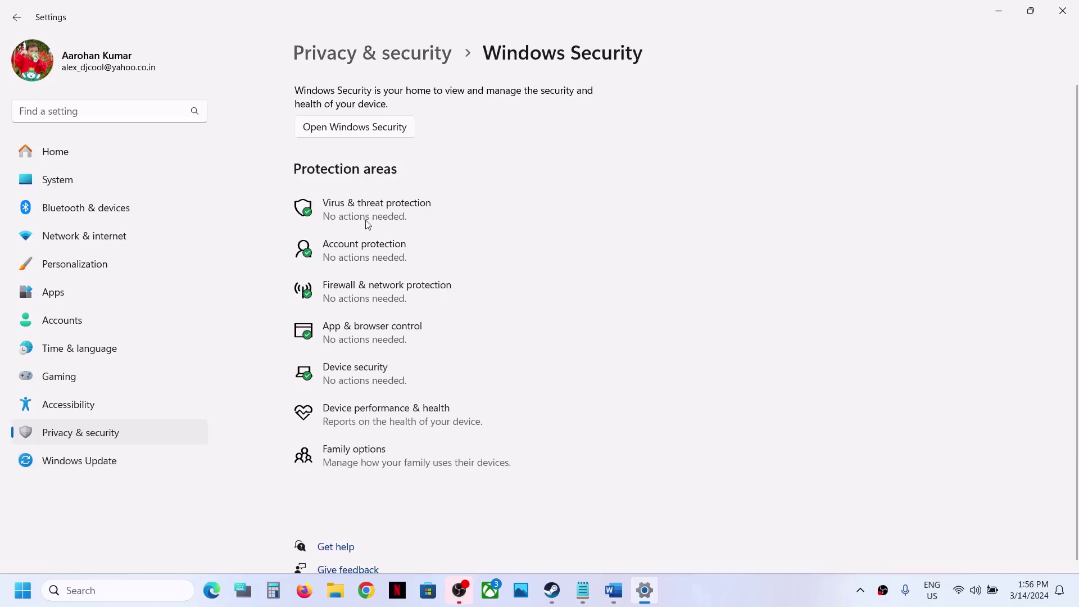
click(376, 209)
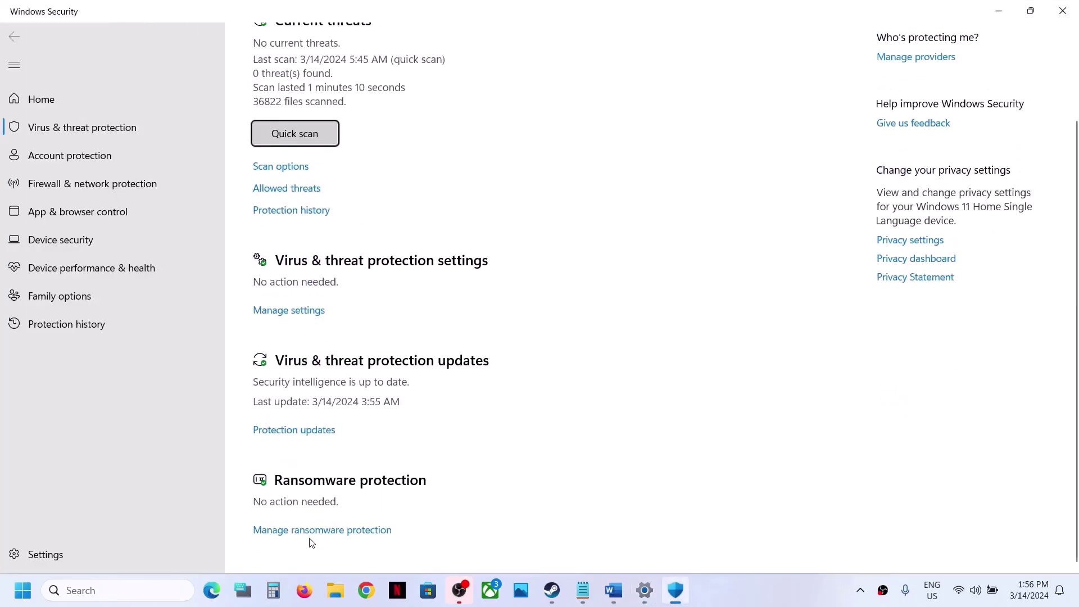
Step: Open the apps allowed through Controlled folder access under Ransomware protection and start browsing for an app to add
click(349, 536)
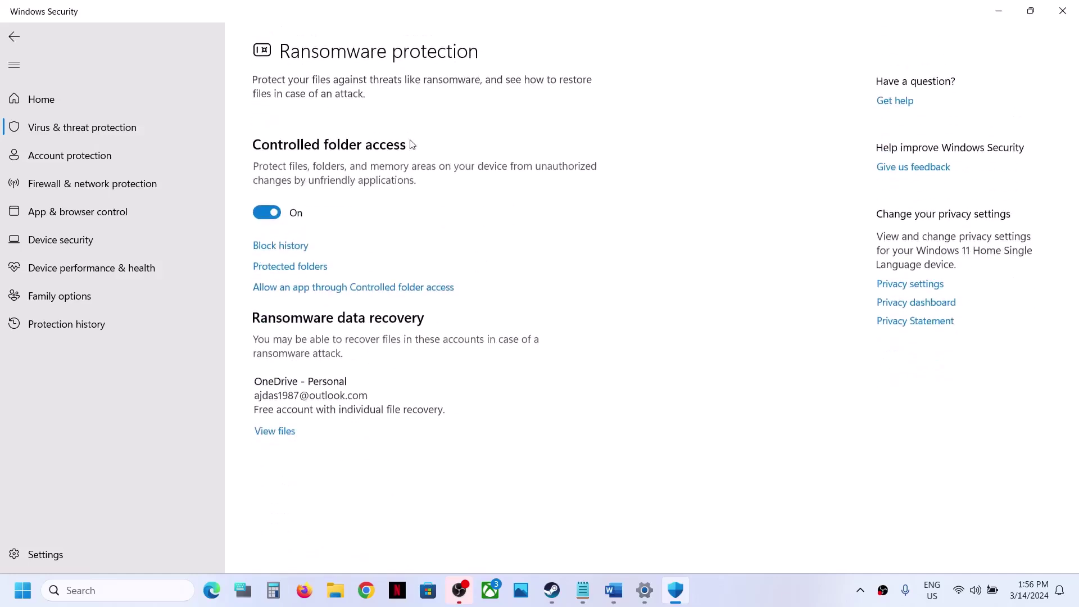
click(367, 292)
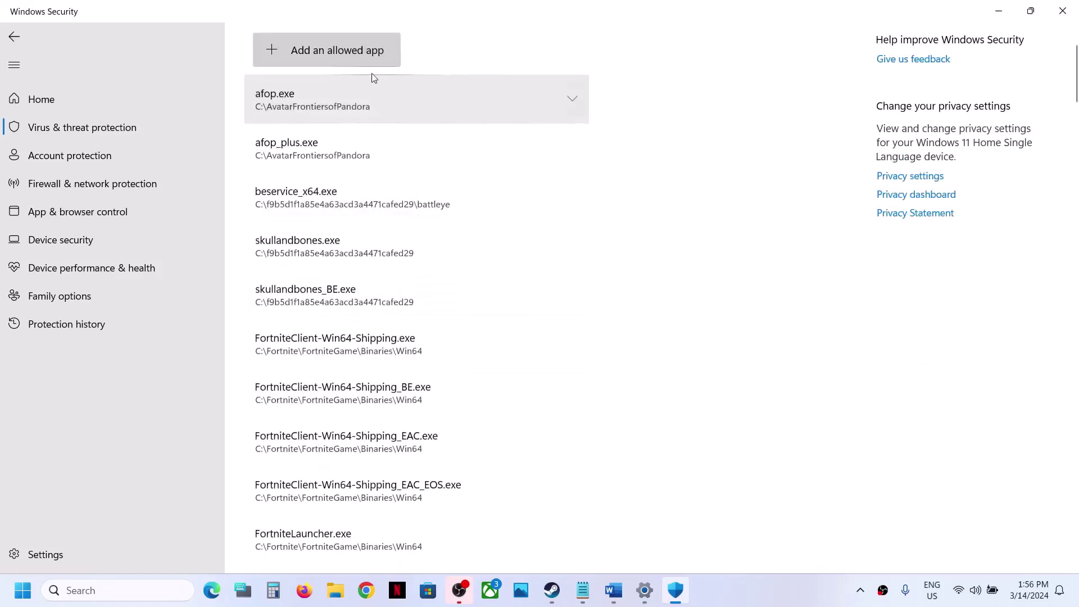
click(367, 64)
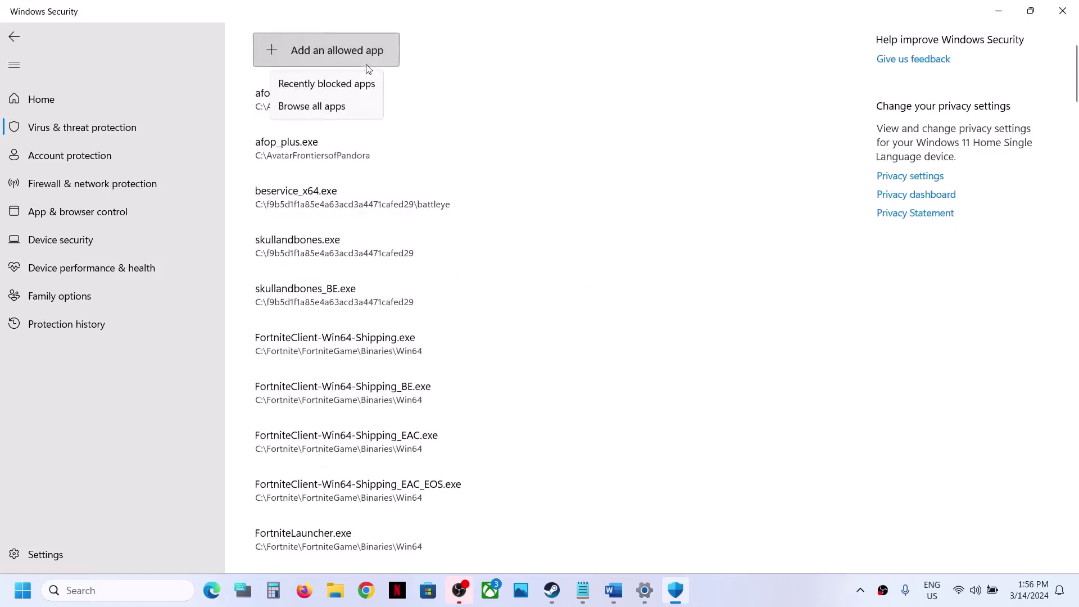
click(340, 103)
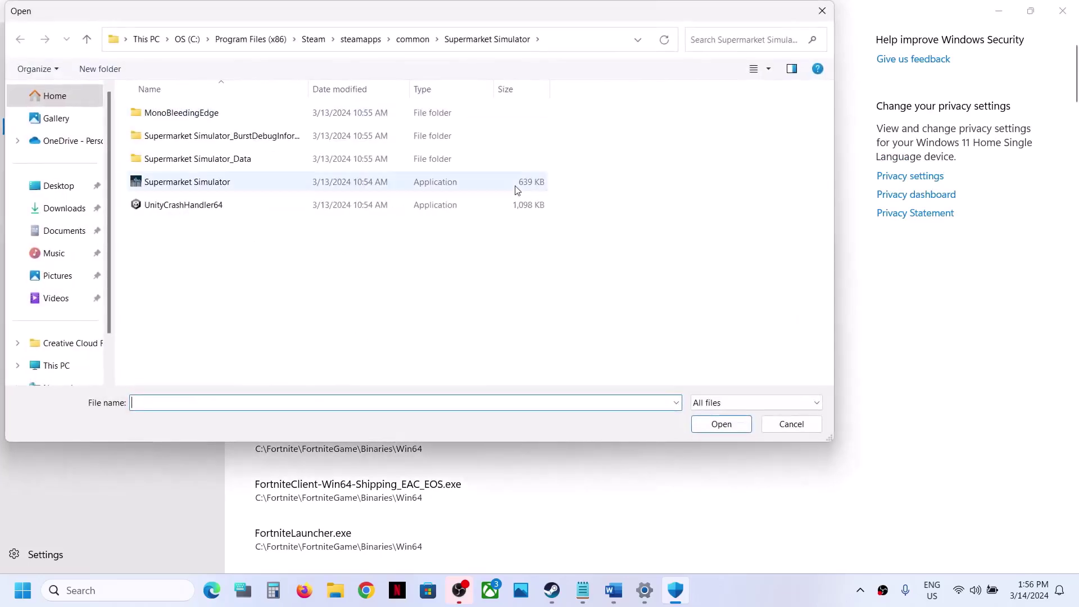
Step: Browse to the Steam folder in Program Files (x86) on the C: drive
click(65, 372)
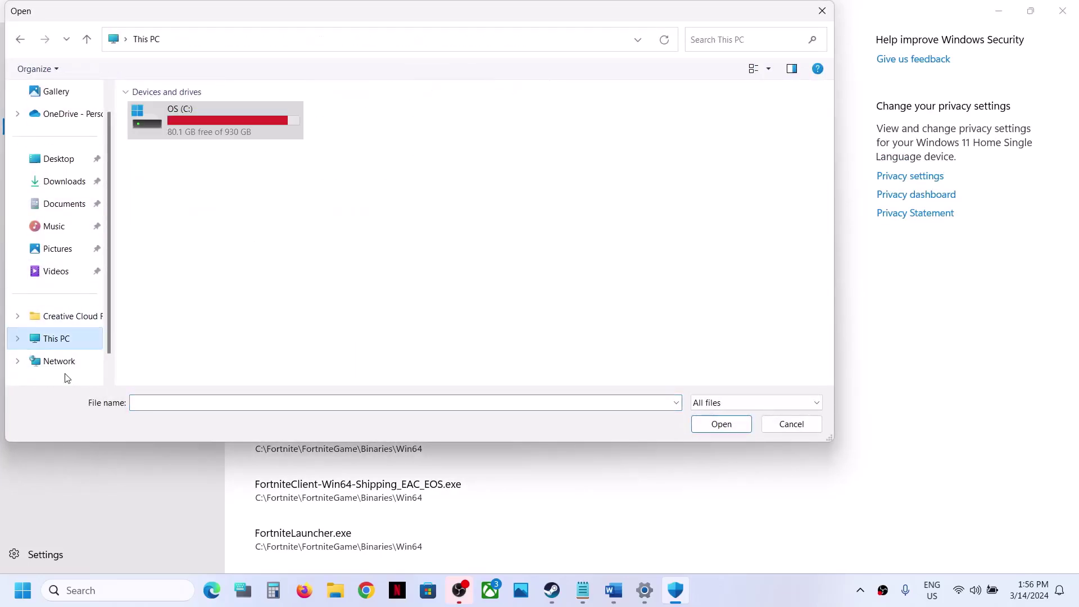
double_click(221, 128)
scroll(202, 245, down, 4)
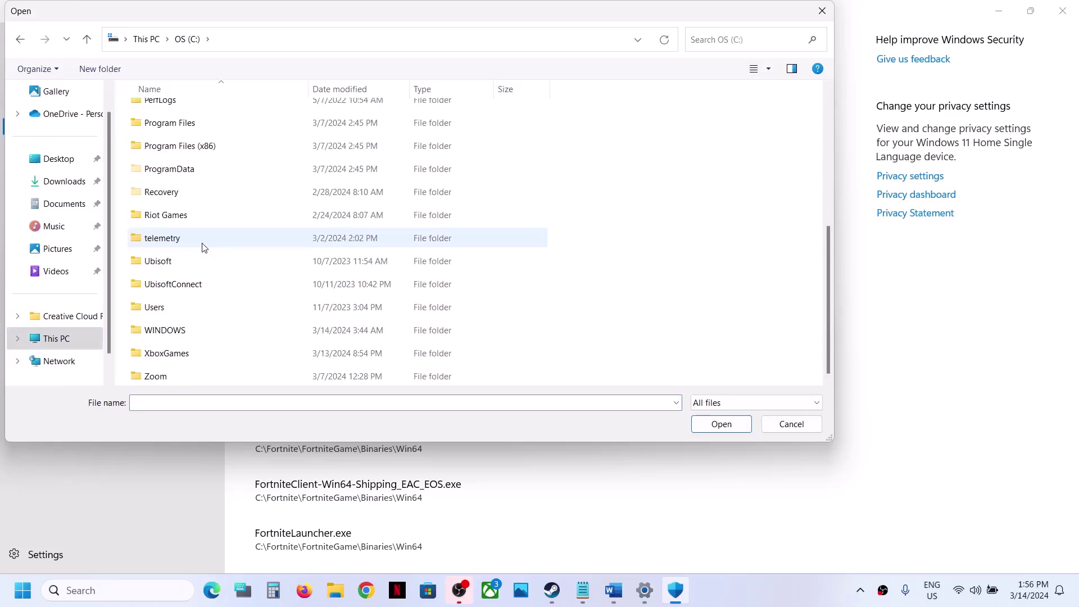
double_click(204, 148)
scroll(203, 157, down, 4)
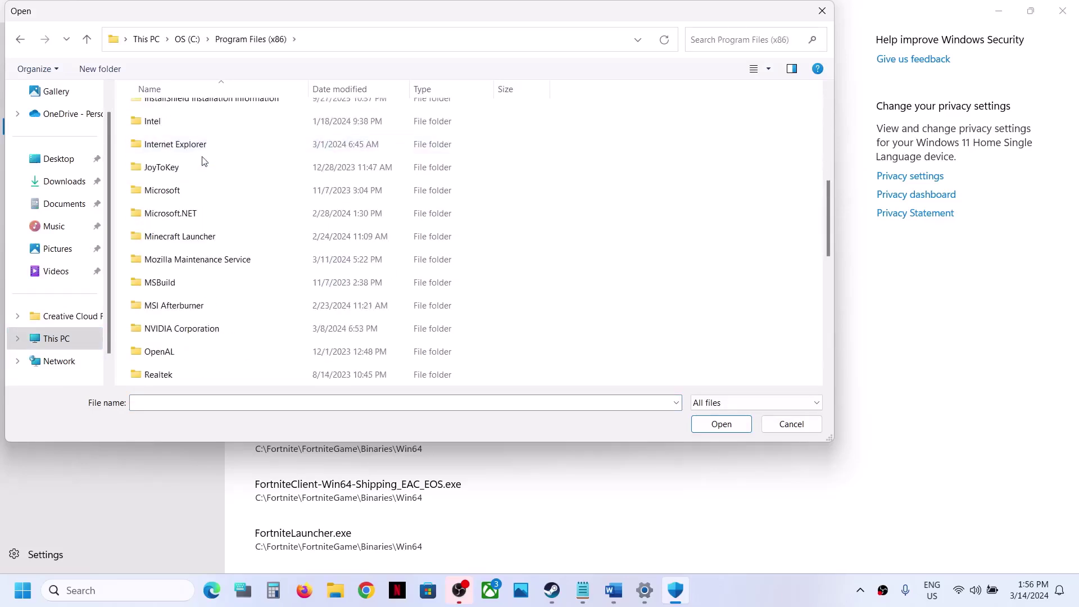
scroll(192, 194, down, 6)
scroll(191, 194, up, 3)
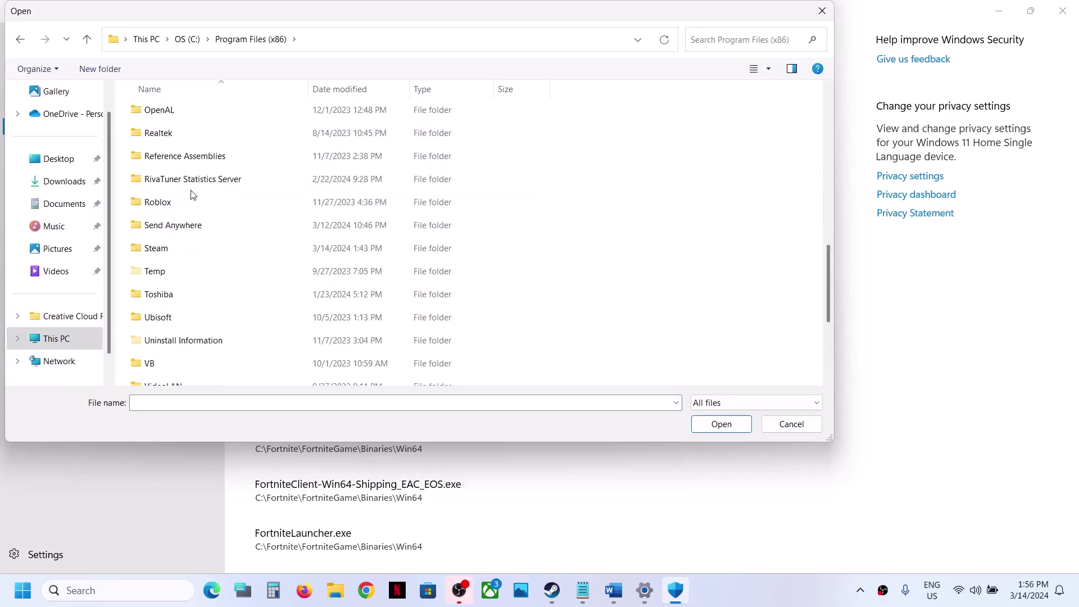
scroll(186, 154, up, 1)
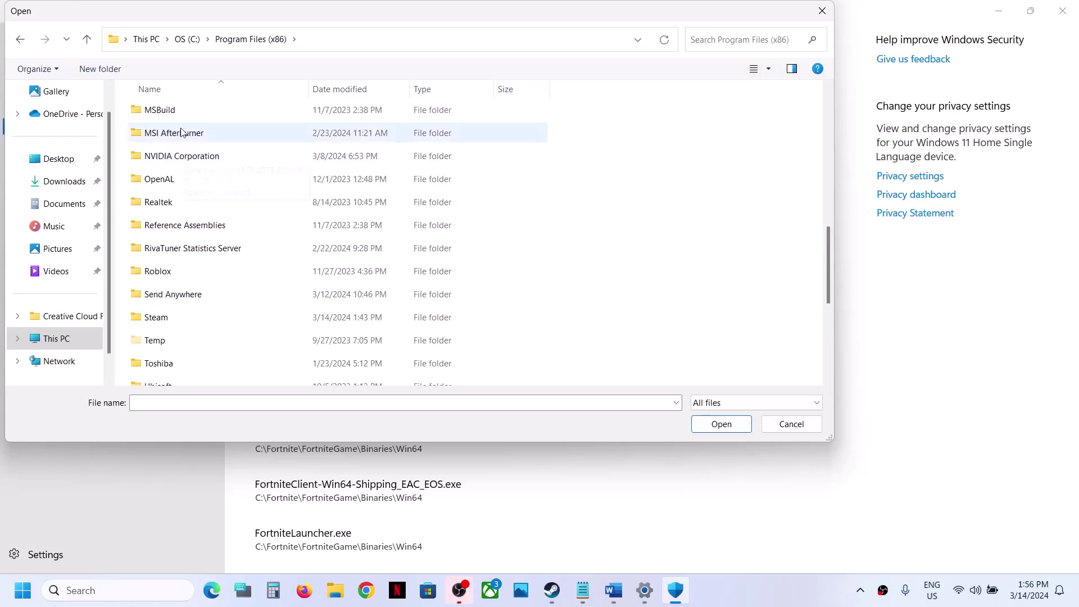
scroll(174, 230, down, 1)
click(167, 255)
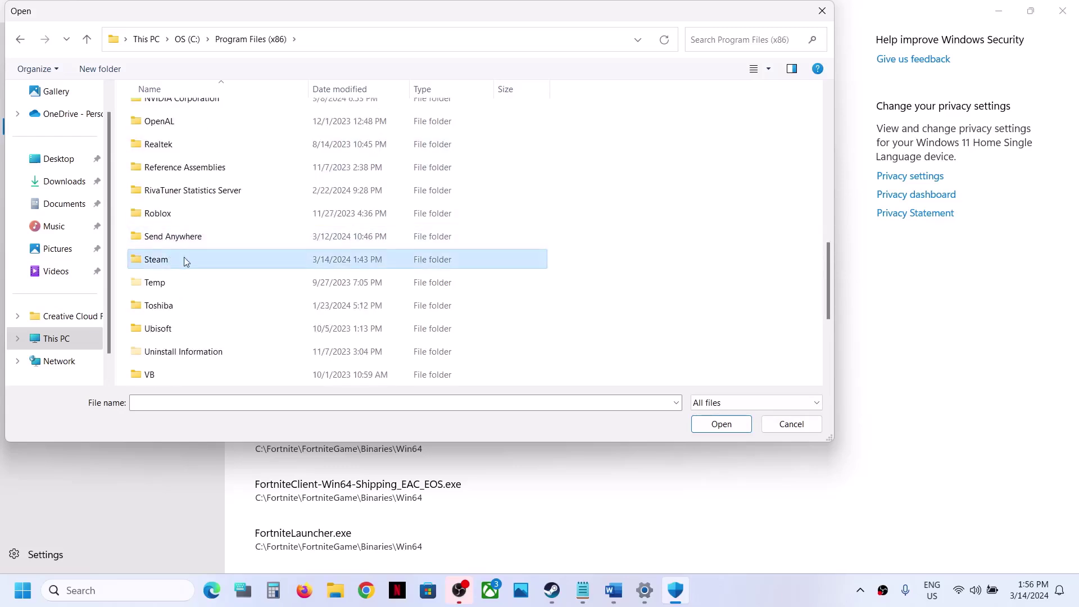
double_click(186, 262)
Step: Add the Battlefront application from steamapps\common\Battle as an allowed app
scroll(192, 150, down, 4)
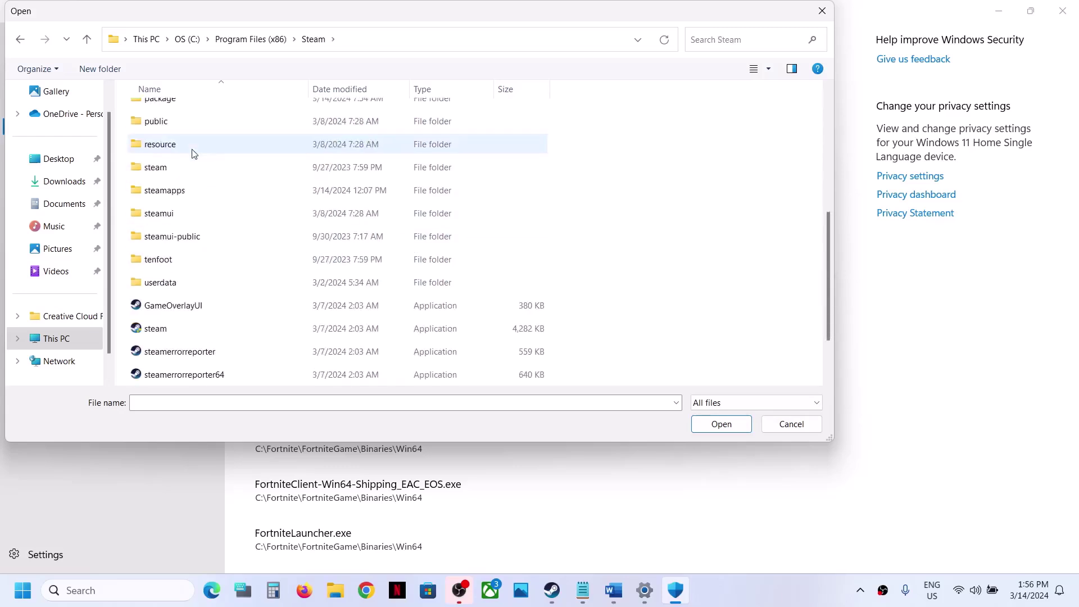
double_click(176, 193)
click(175, 107)
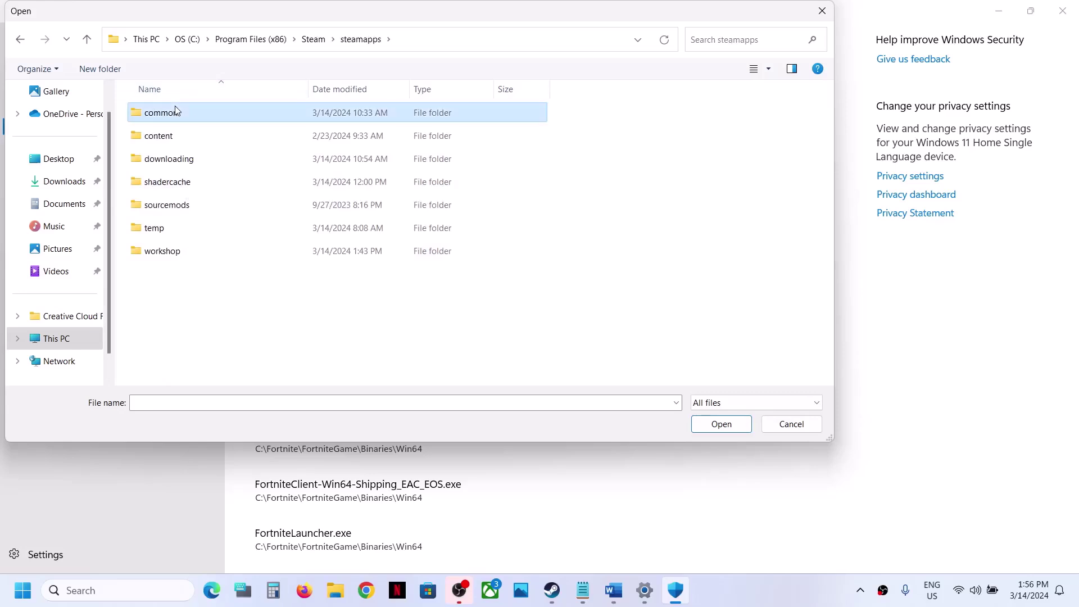
double_click(176, 110)
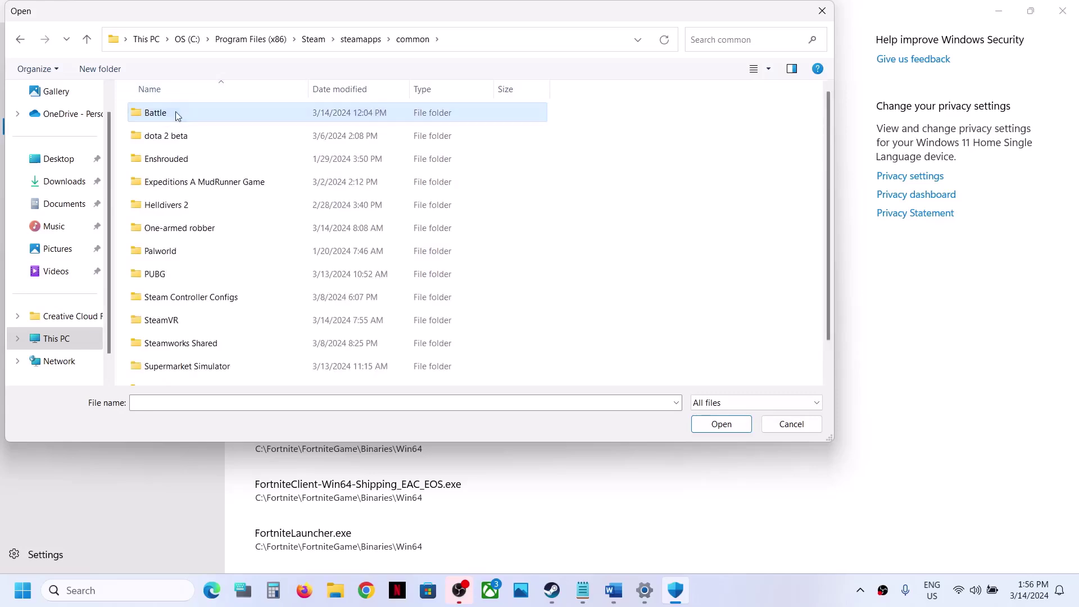
double_click(179, 113)
click(176, 226)
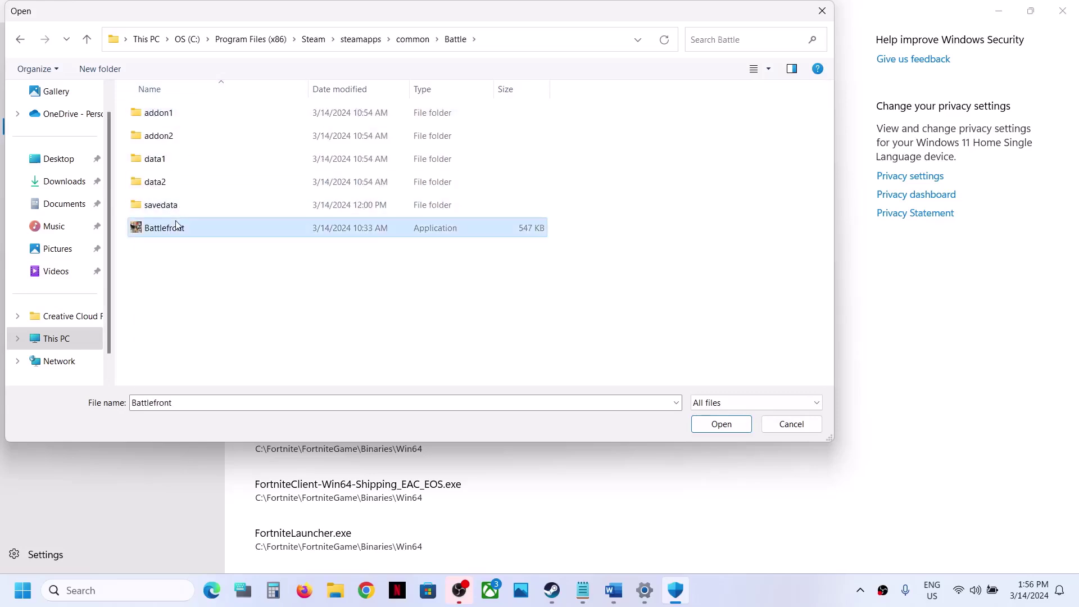
click(723, 429)
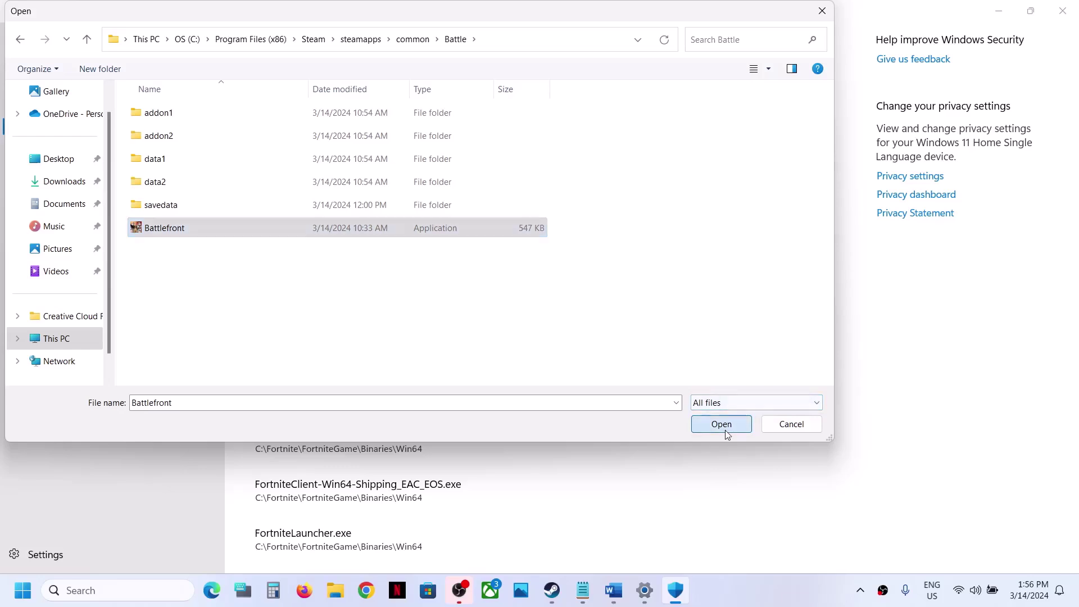
Step: Switch to Control Panel and open the list of apps allowed through Windows Defender Firewall
click(133, 590)
text(control)
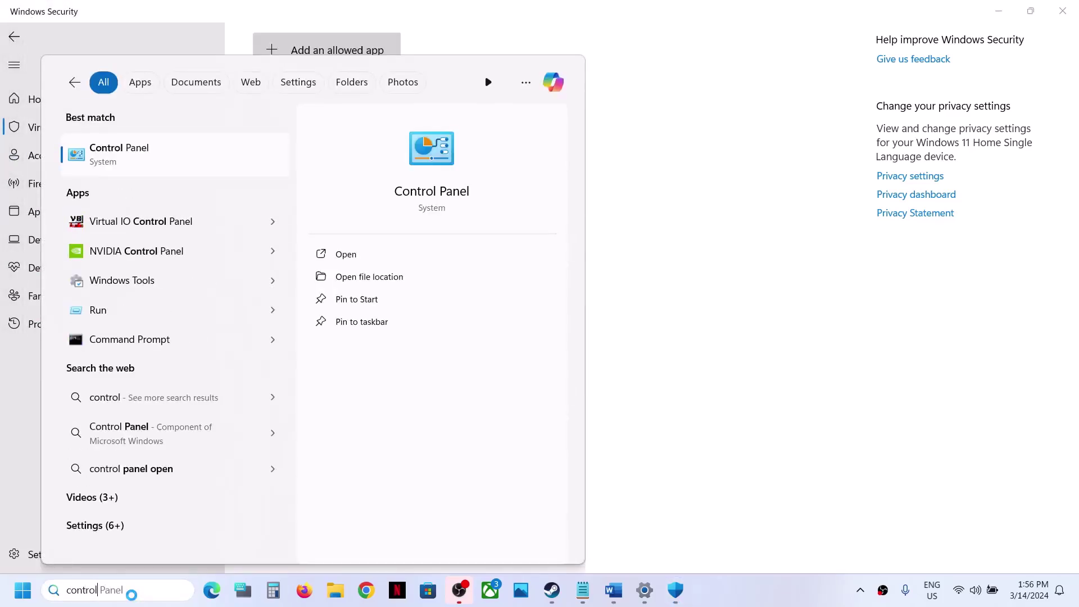
key(Return)
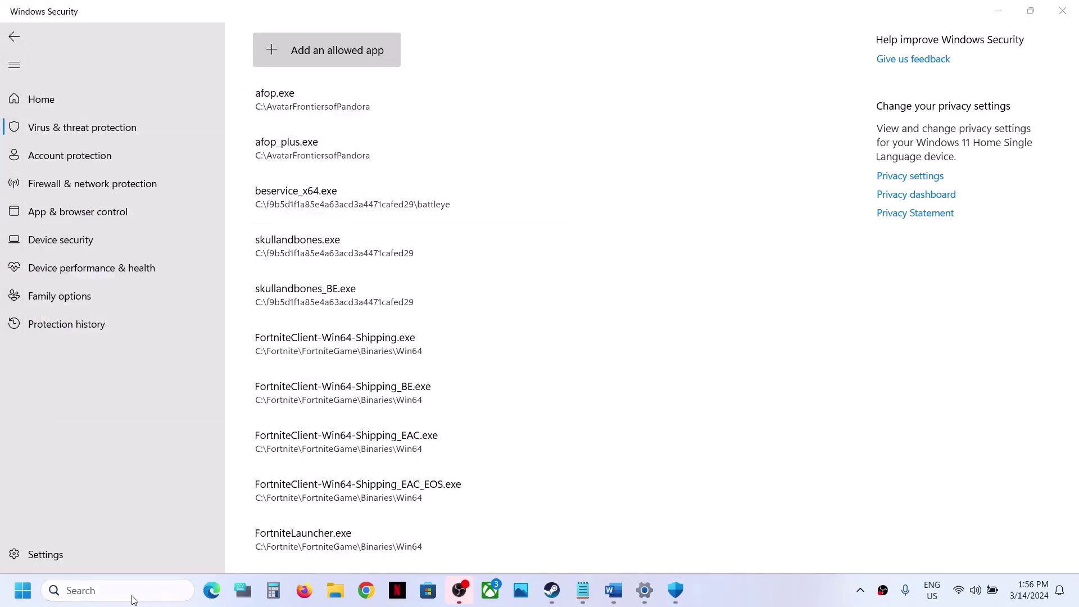
click(393, 113)
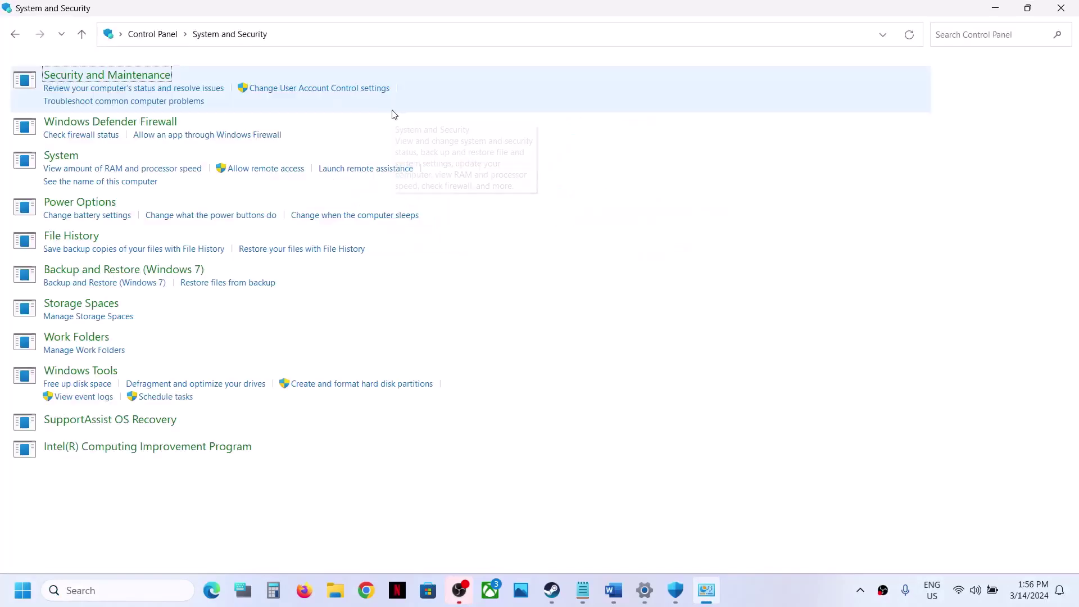
click(252, 124)
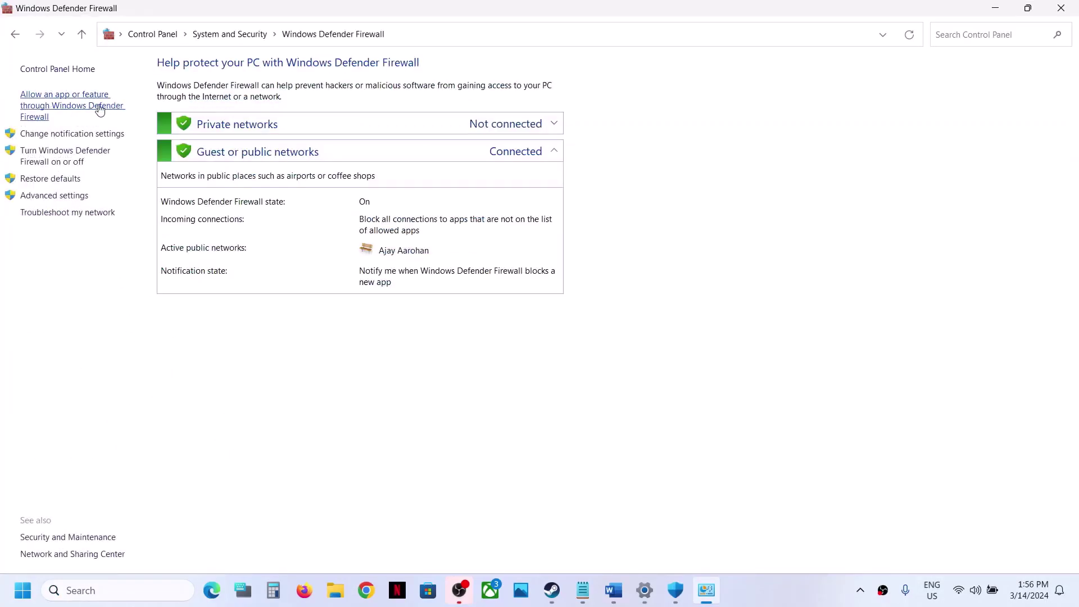
click(100, 109)
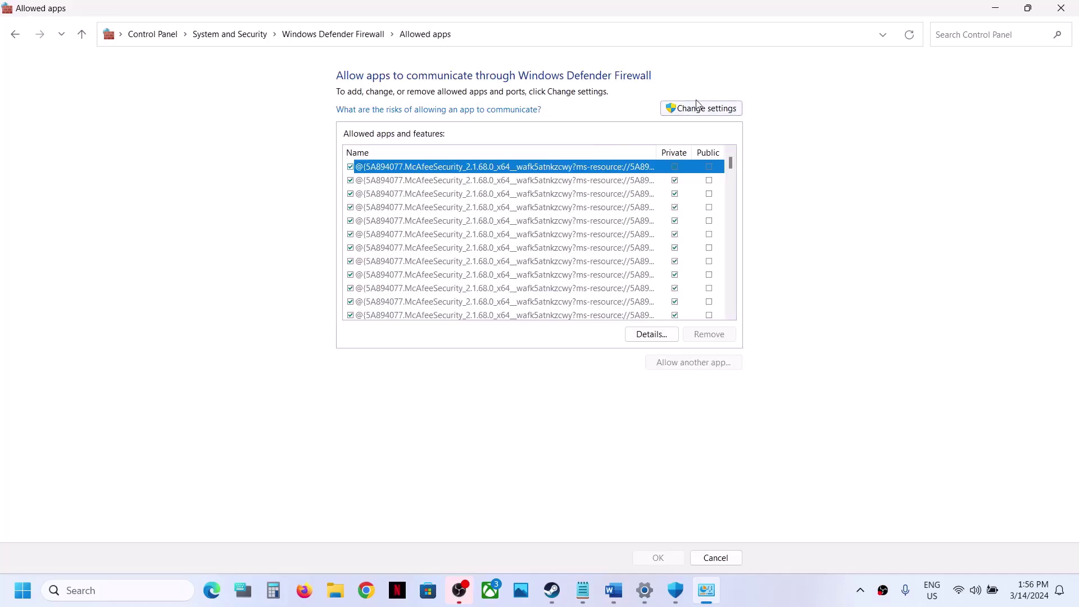
Step: Enable changes to the firewall's allowed apps and start browsing for another app to allow
click(697, 106)
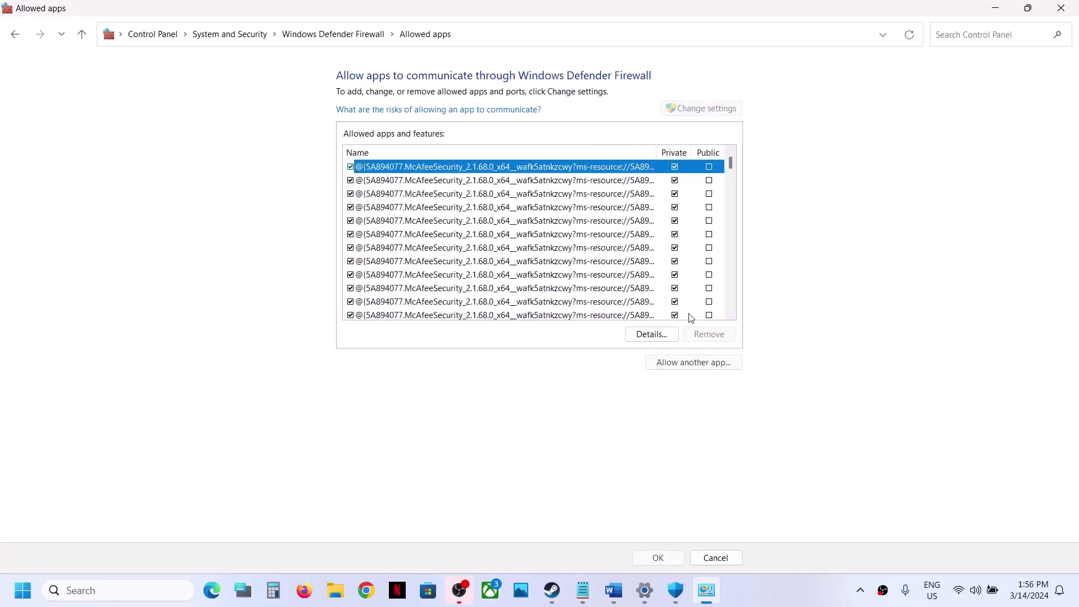
click(673, 364)
click(632, 359)
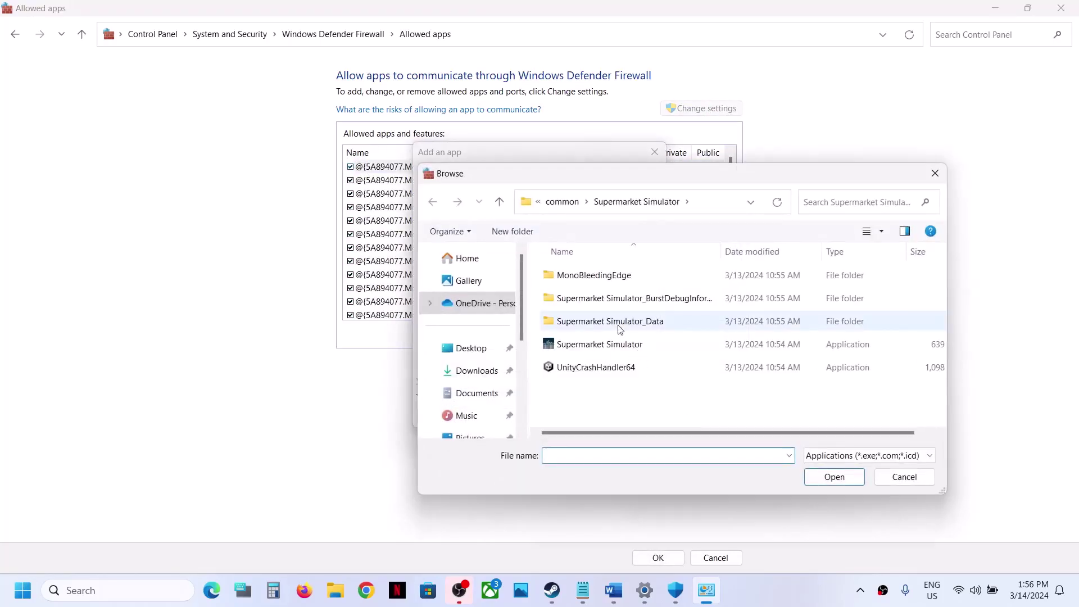
Step: Try to add the Battlefront application from the common\Battle folder to the firewall's allowed apps
click(562, 202)
scroll(590, 277, up, 2)
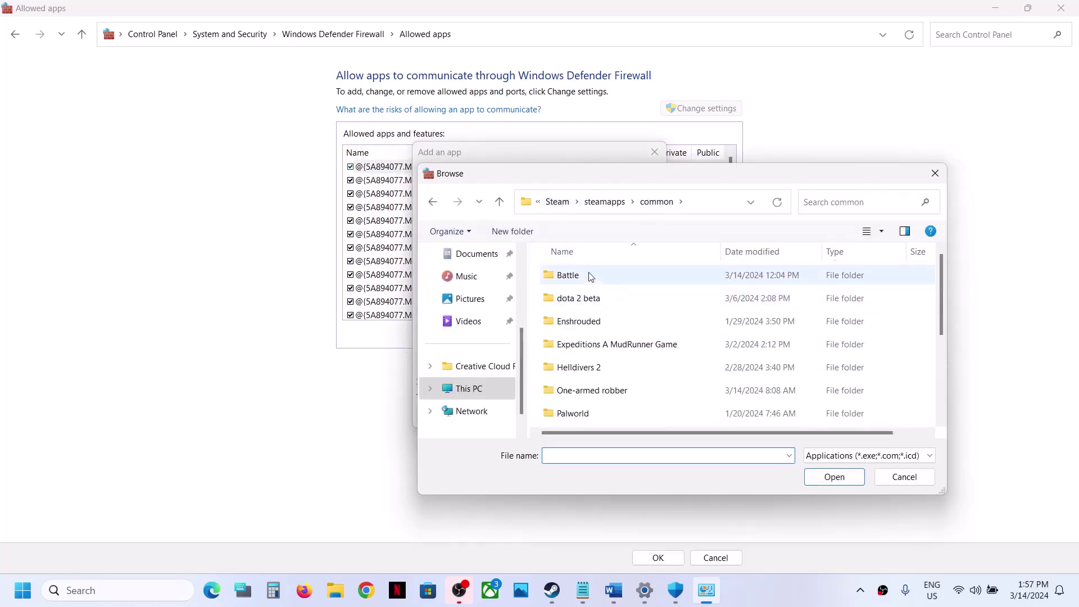
double_click(590, 280)
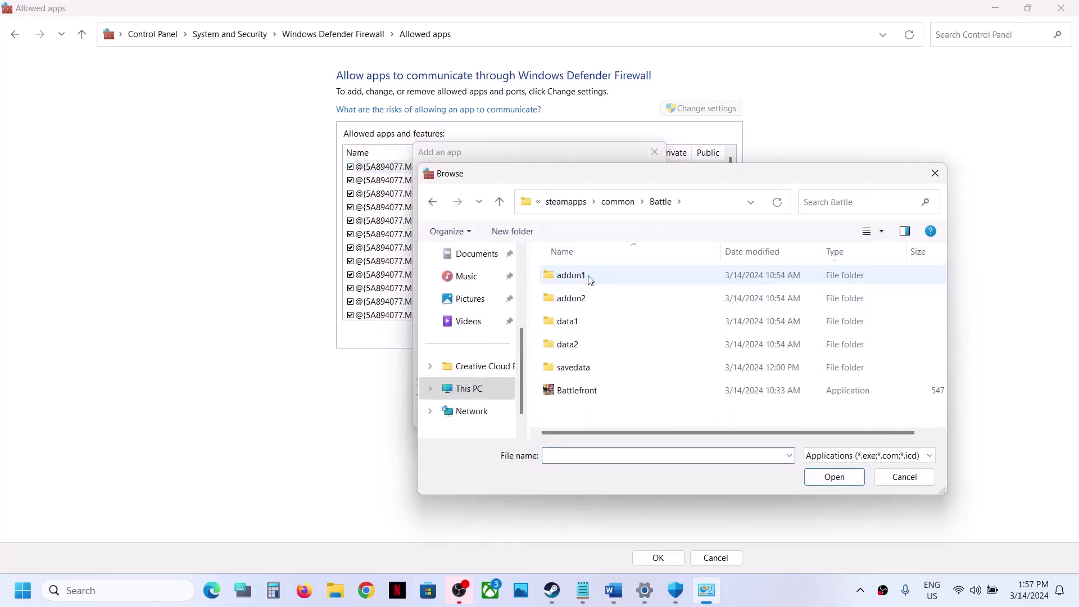
click(597, 391)
click(852, 481)
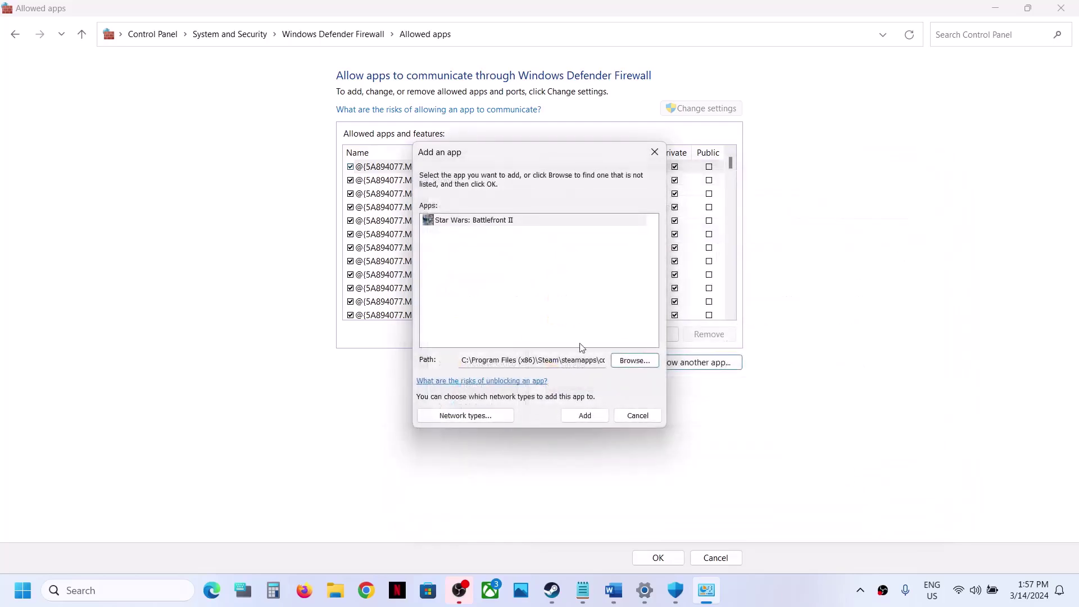
click(584, 417)
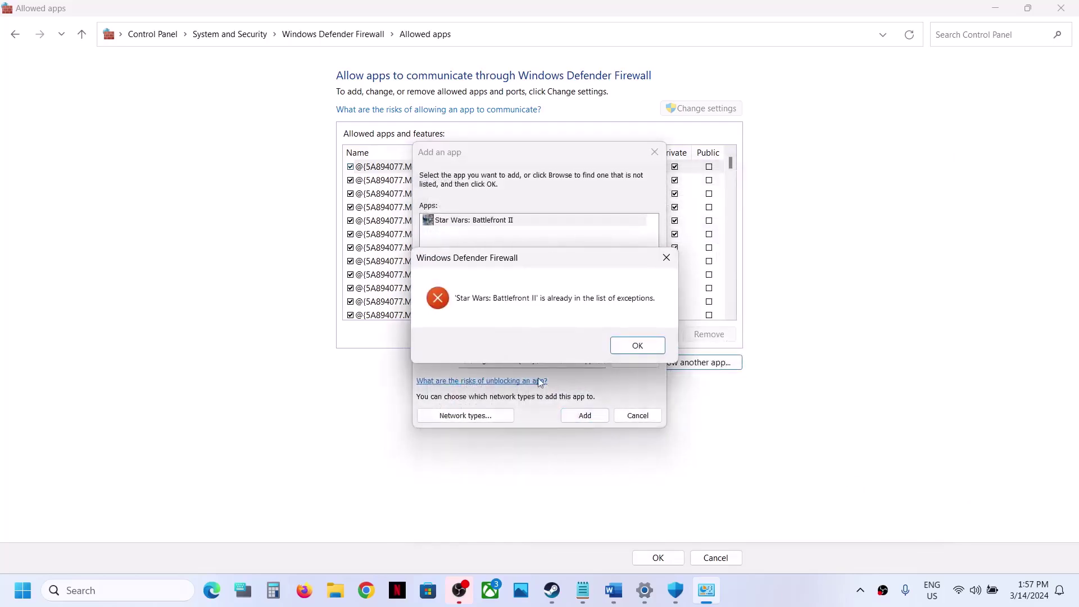
click(635, 347)
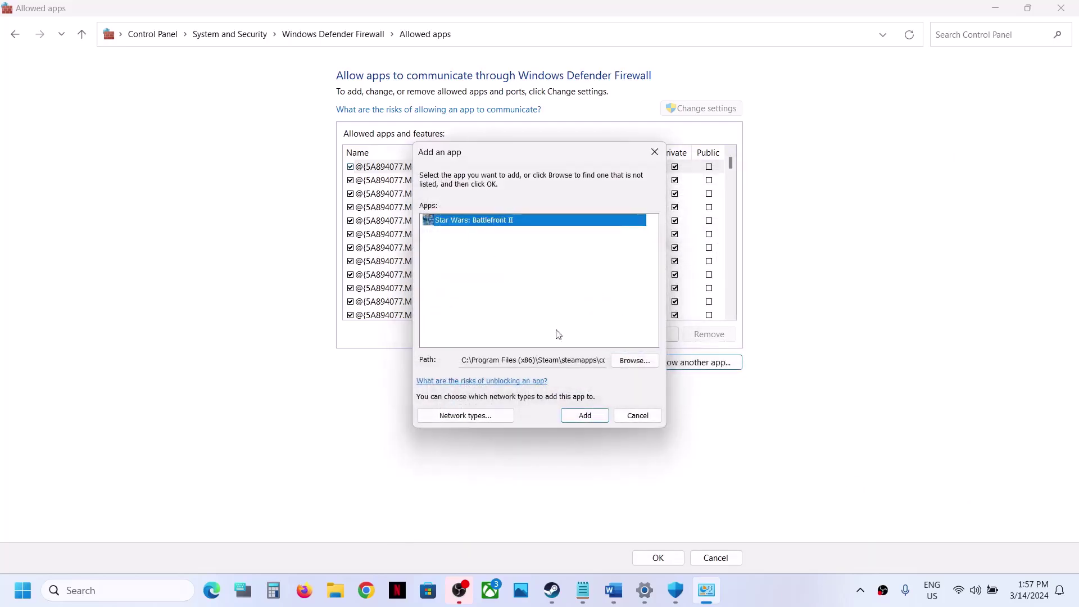
Step: Cancel adding the app to the firewall and close the Allowed apps window and the window behind it
click(621, 417)
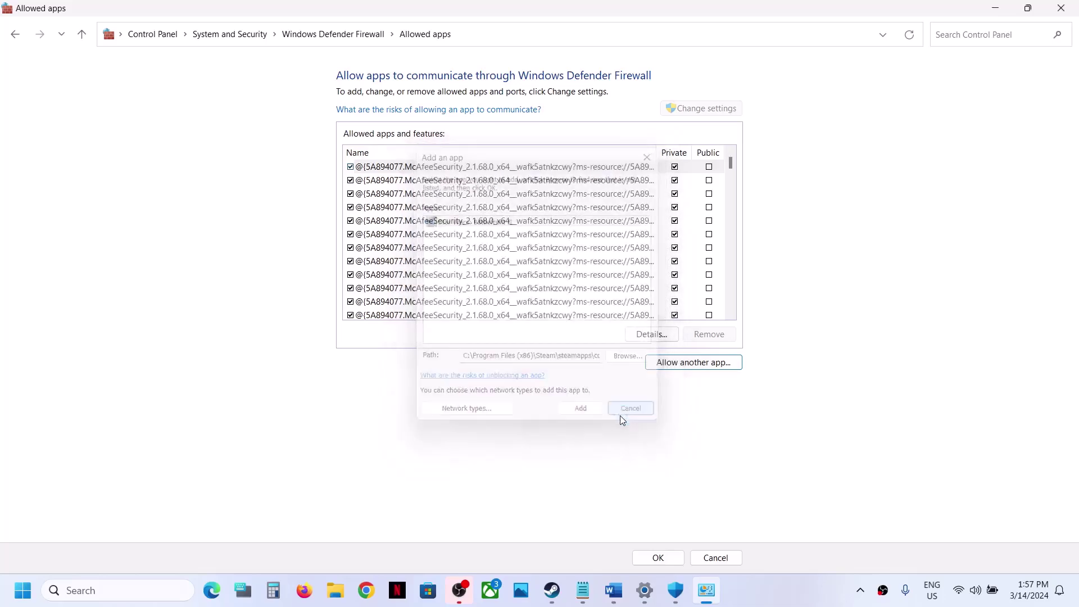
click(1062, 9)
click(1064, 11)
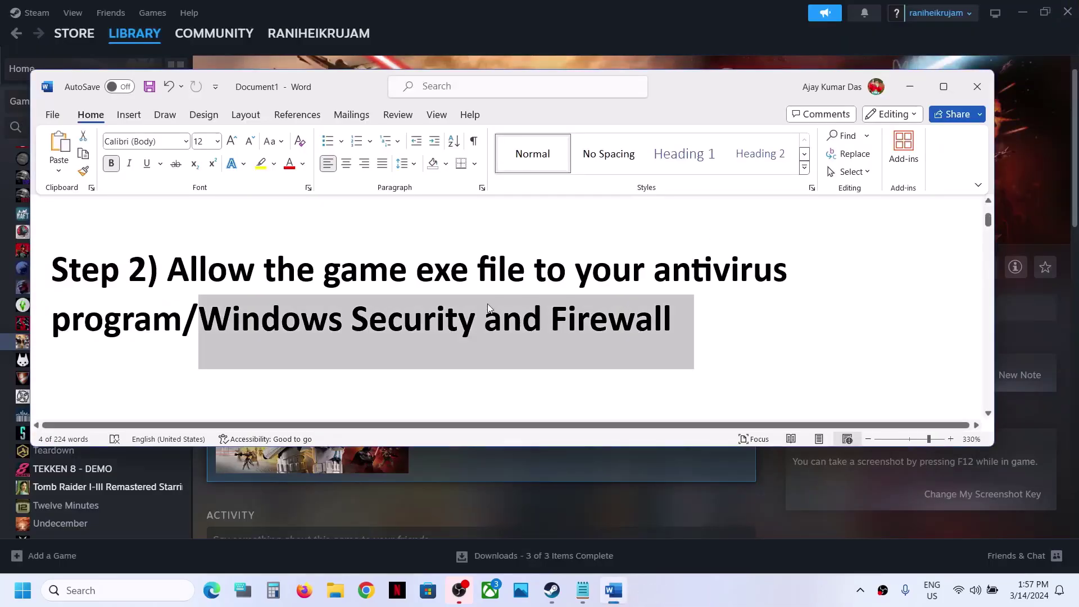
Step: Highlight the Step 3 instruction in the Word notes, and browse the local files of STAR WARS: Battlefront Classic Collection from Steam
scroll(487, 308, down, 5)
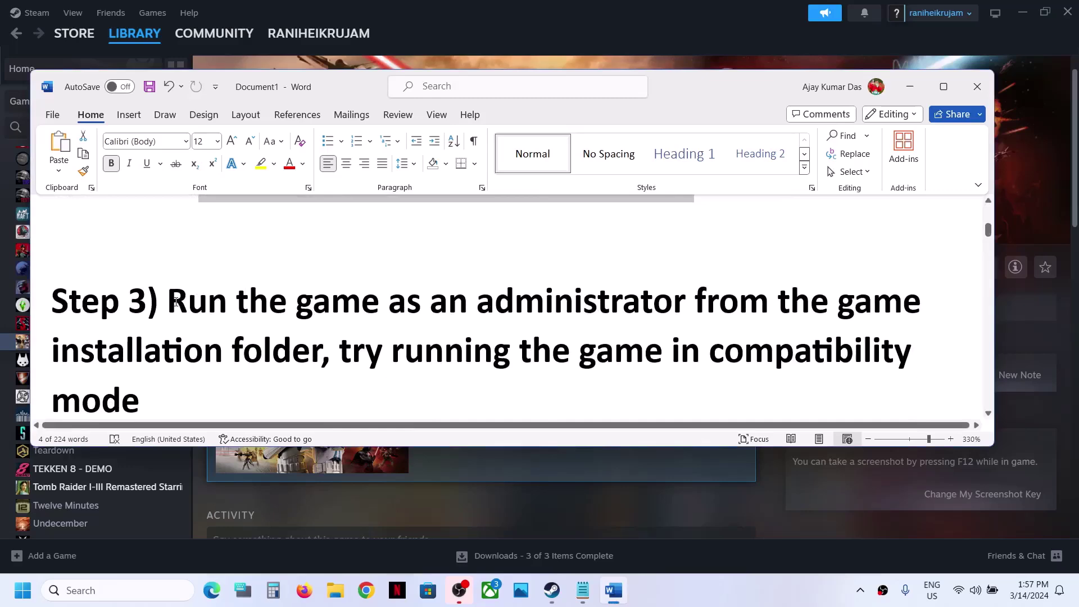
drag(176, 302, 328, 351)
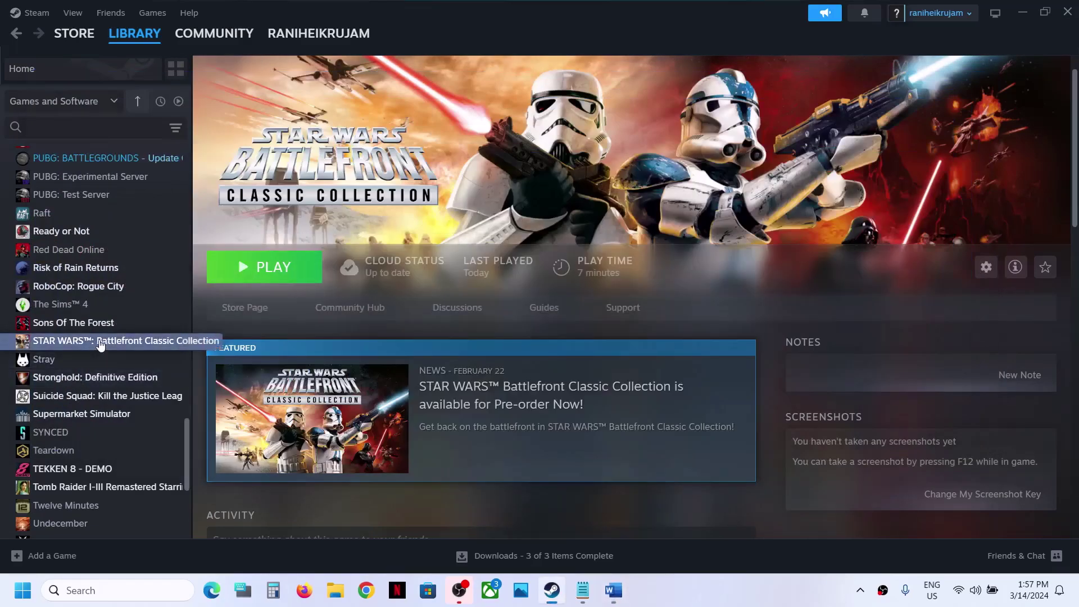
right_click(99, 340)
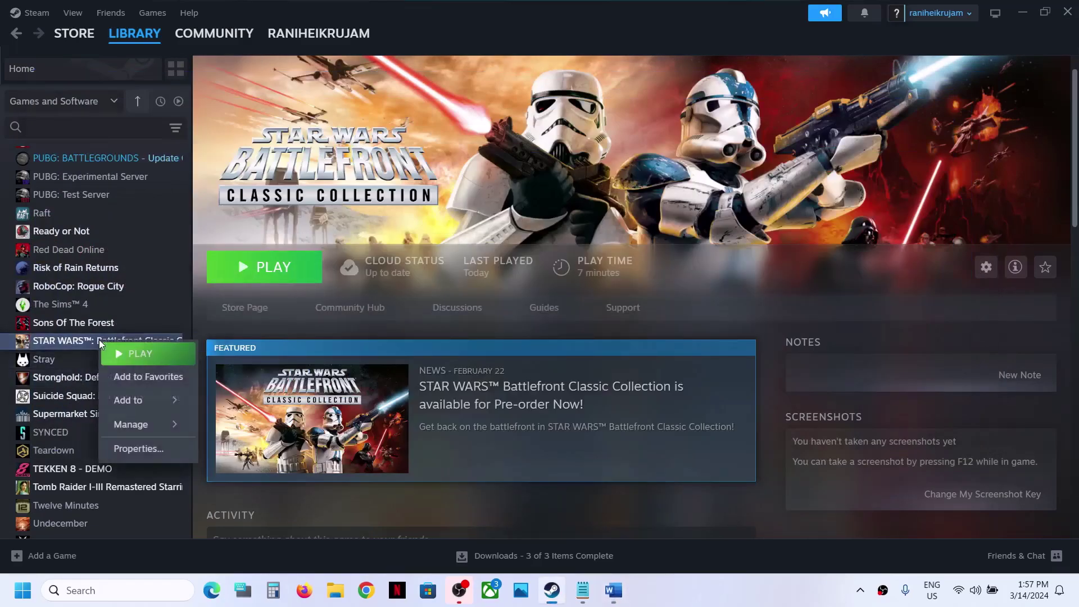
mouse_move(149, 425)
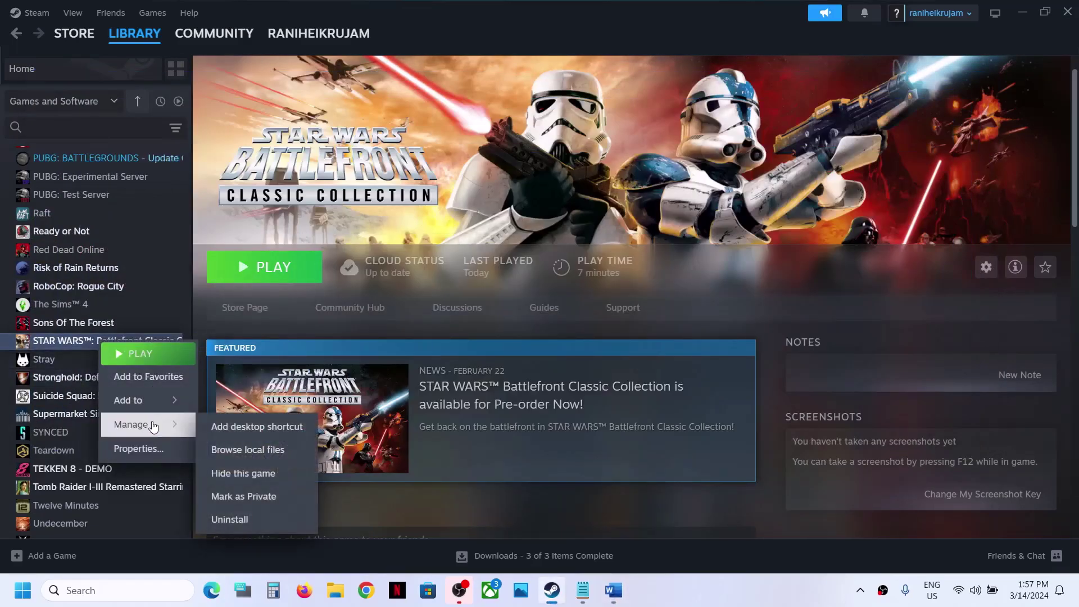
click(275, 457)
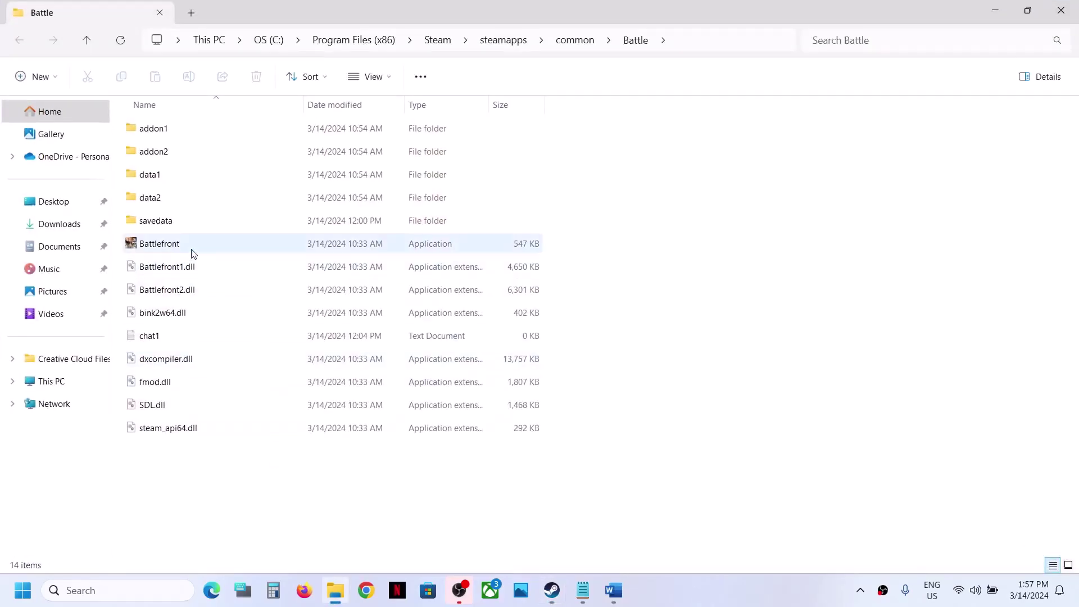
Step: Set the Battlefront application in the Battle folder to run as an administrator and apply the change
click(188, 249)
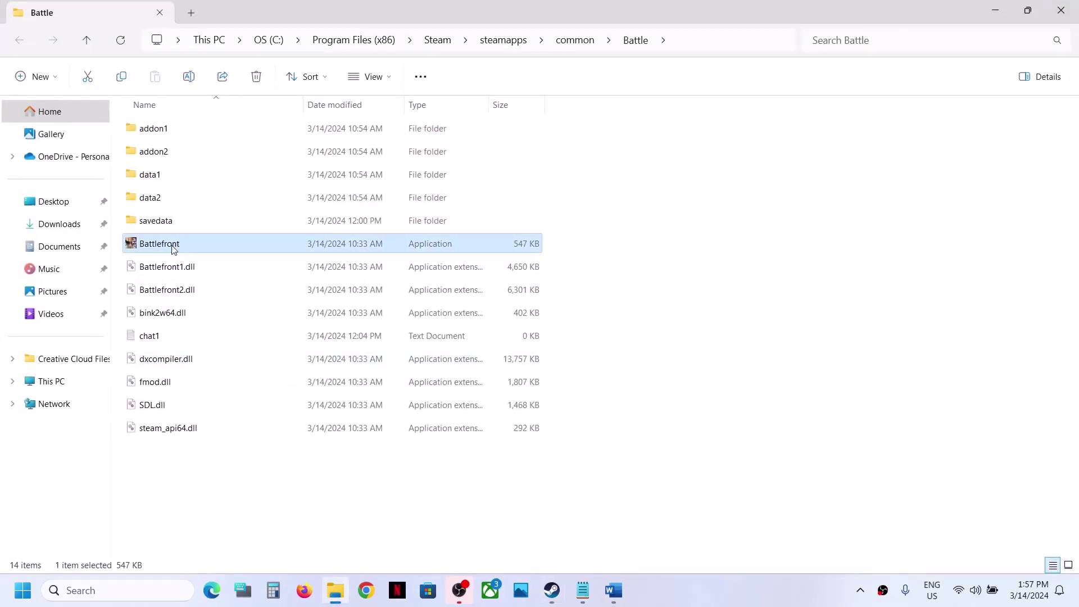
right_click(174, 250)
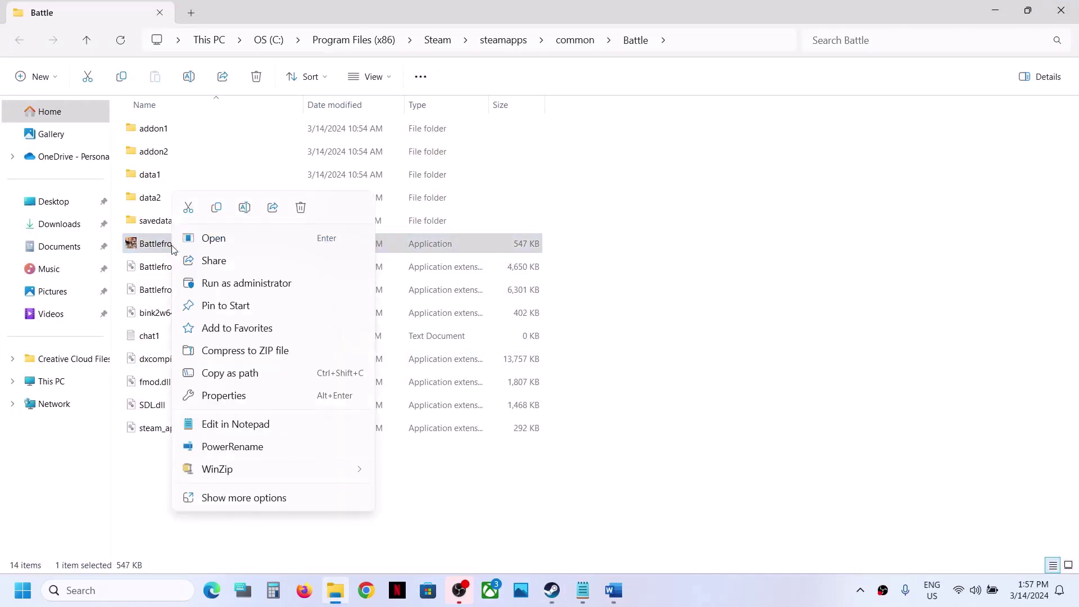
click(233, 397)
drag(376, 193, 493, 98)
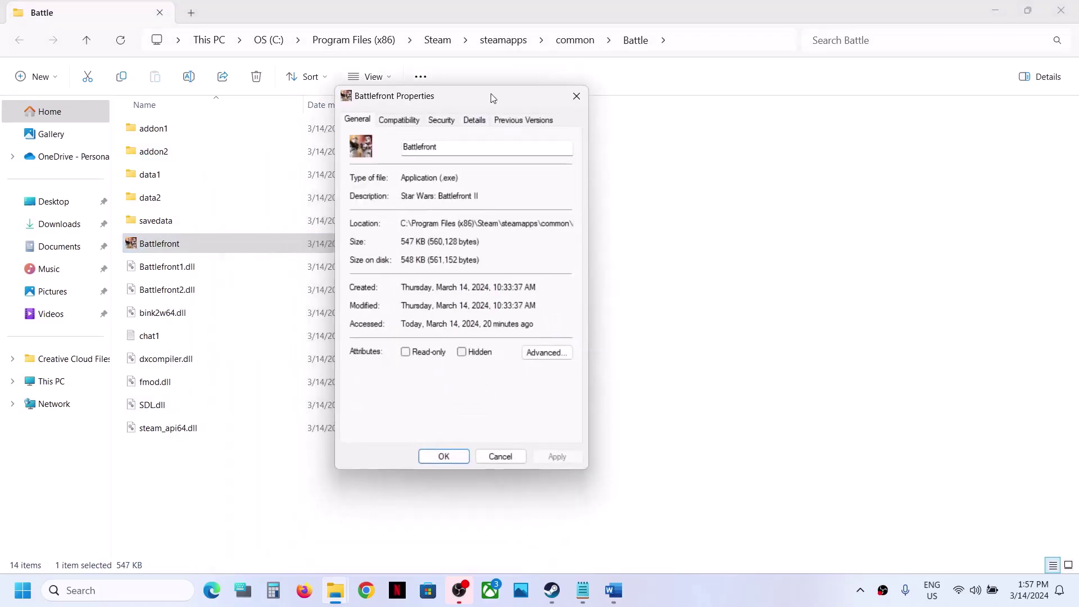
click(408, 122)
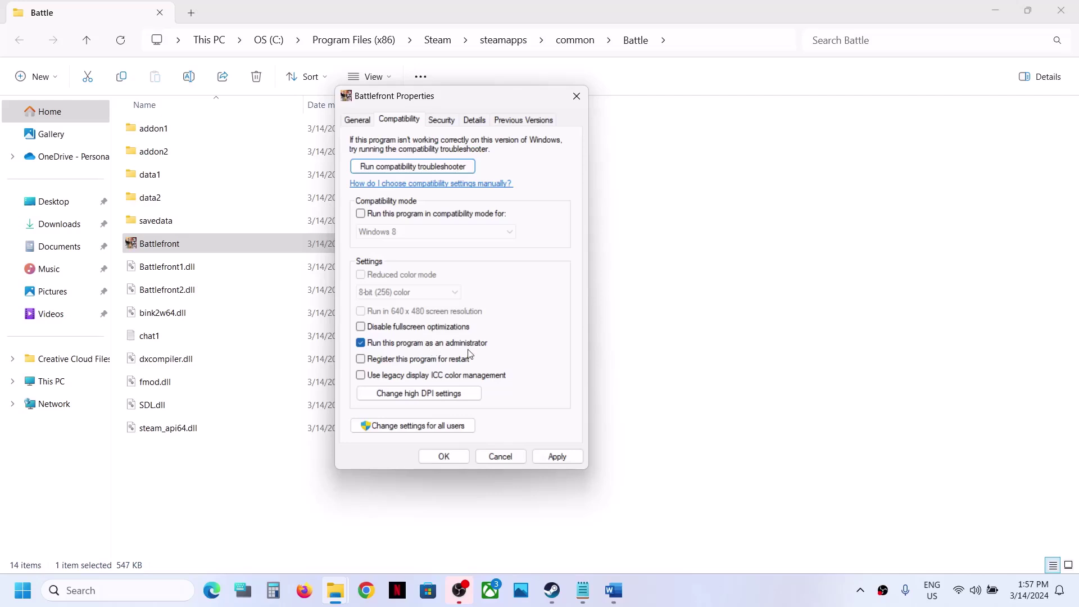
click(564, 457)
click(444, 456)
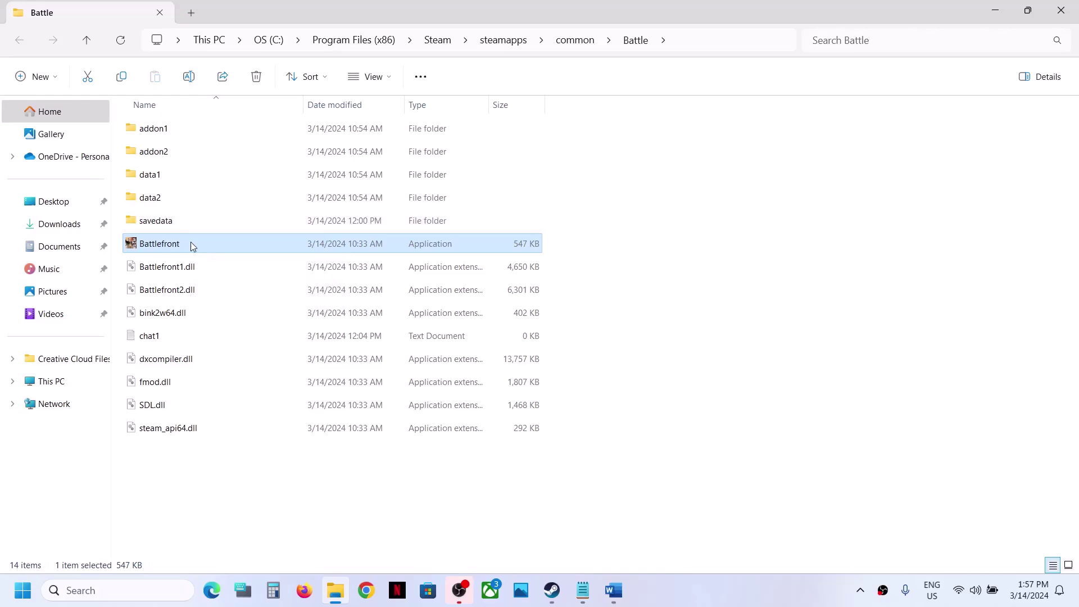
Step: Enable compatibility mode for Windows 8 on the Battlefront application and apply it
right_click(190, 242)
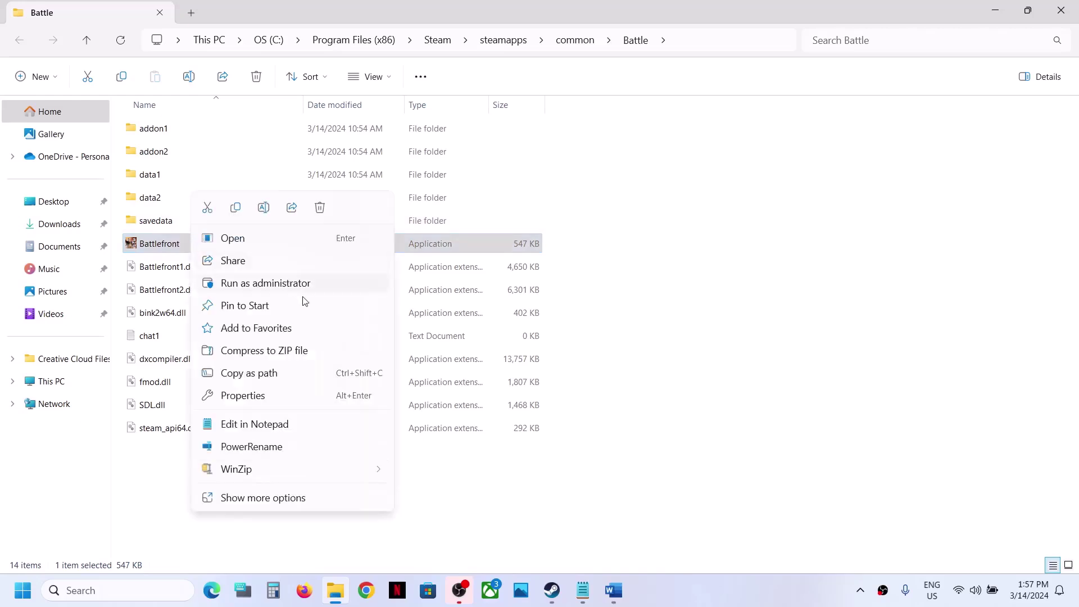
click(251, 403)
click(305, 218)
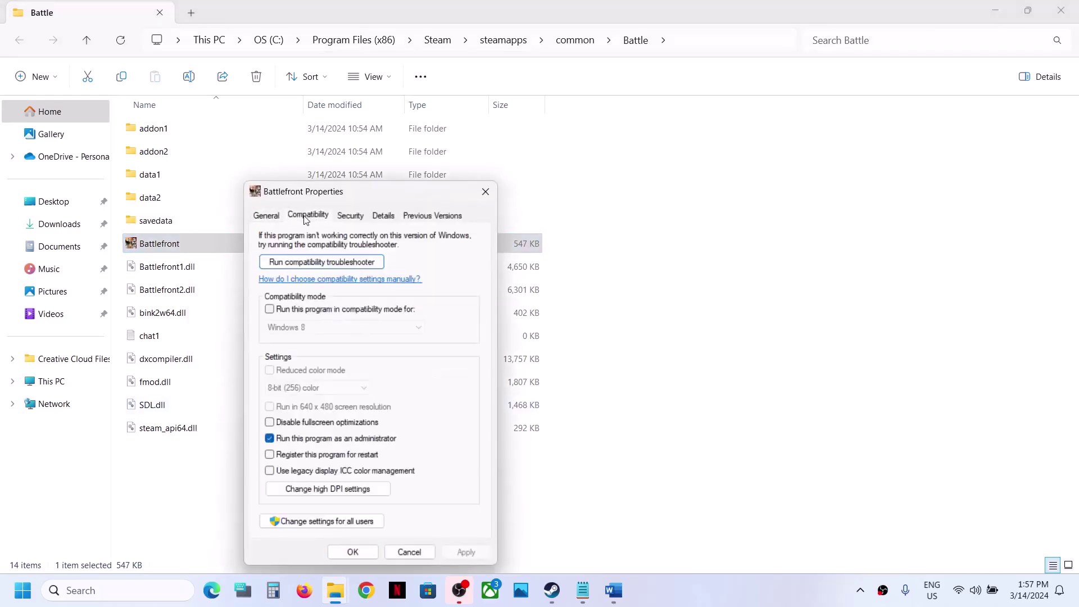
click(270, 309)
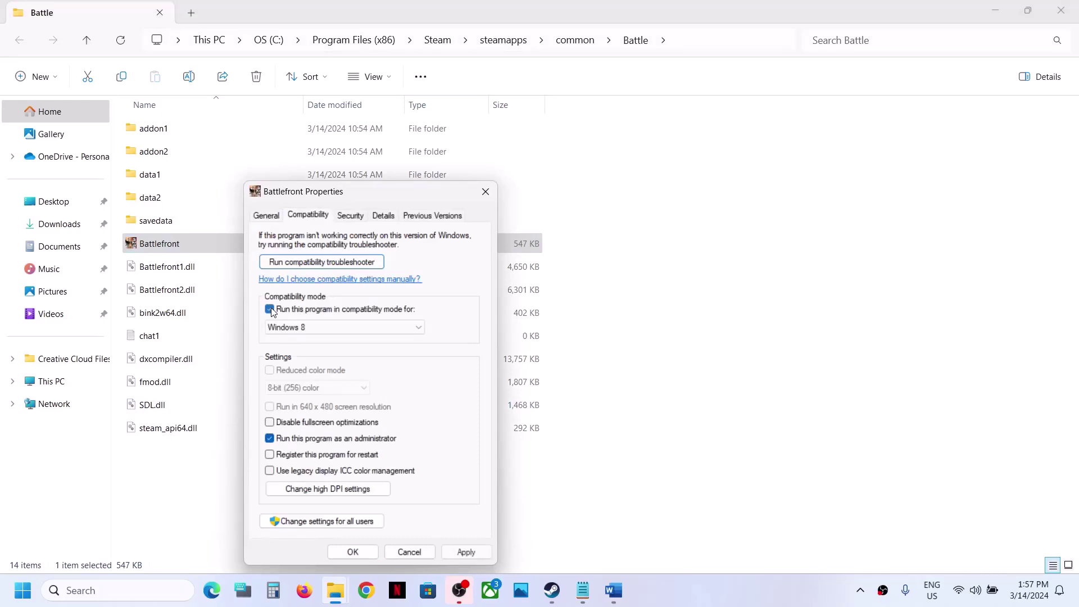
click(320, 327)
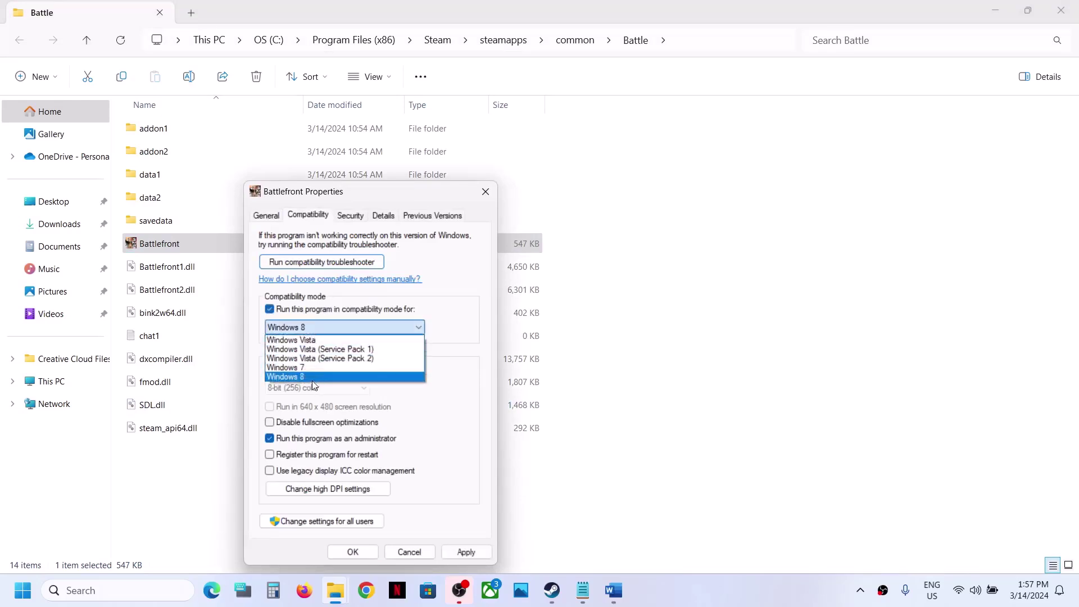
click(312, 377)
click(462, 552)
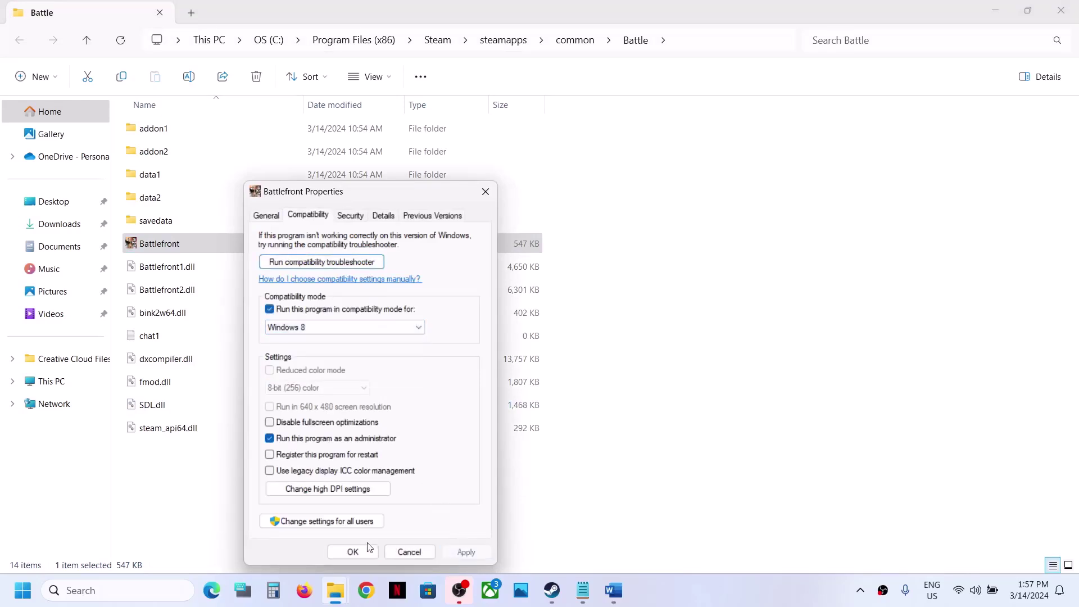
click(353, 552)
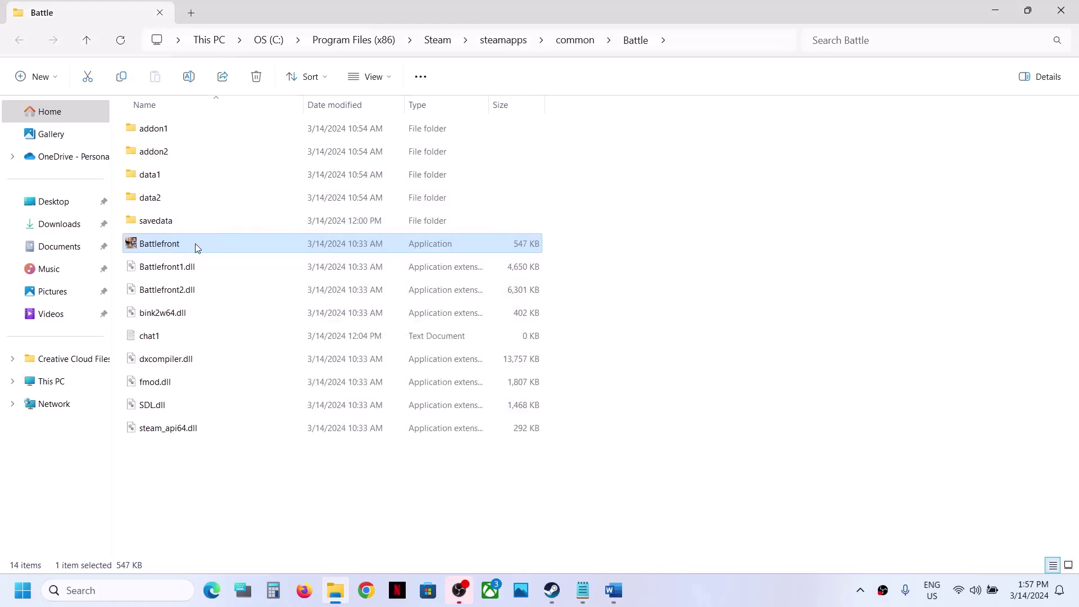
Step: Change the Battlefront application's compatibility mode to Windows 7 and apply it
right_click(197, 247)
click(269, 395)
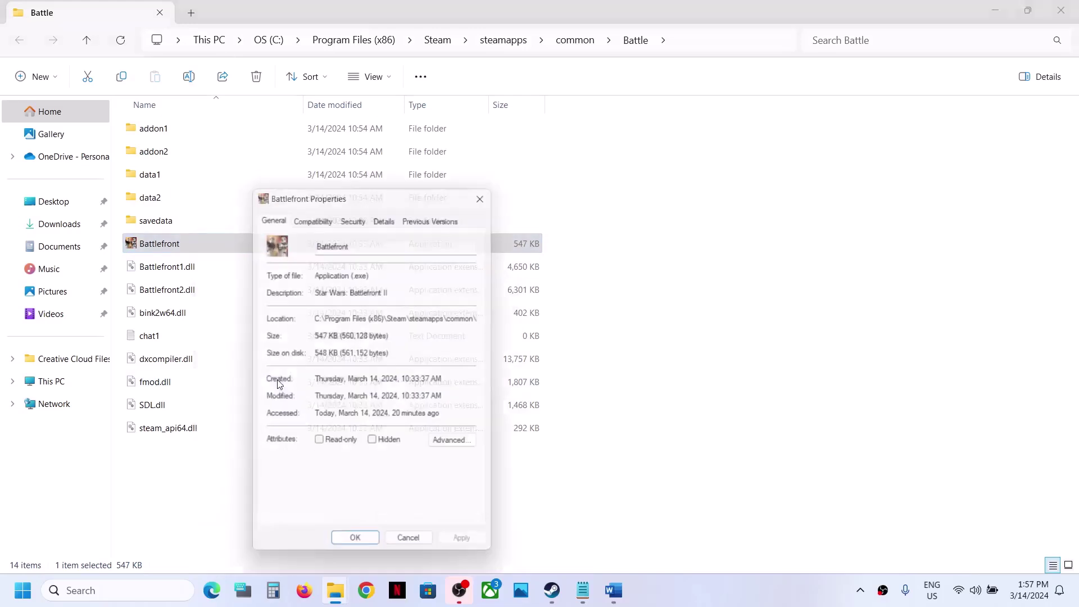
drag(386, 202, 481, 150)
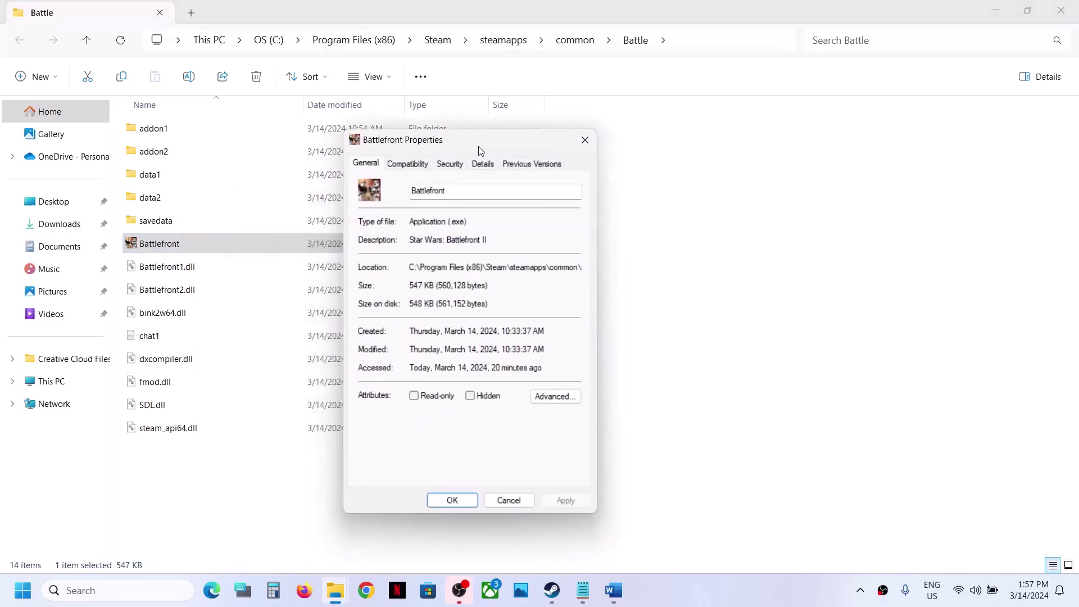
click(407, 163)
click(380, 276)
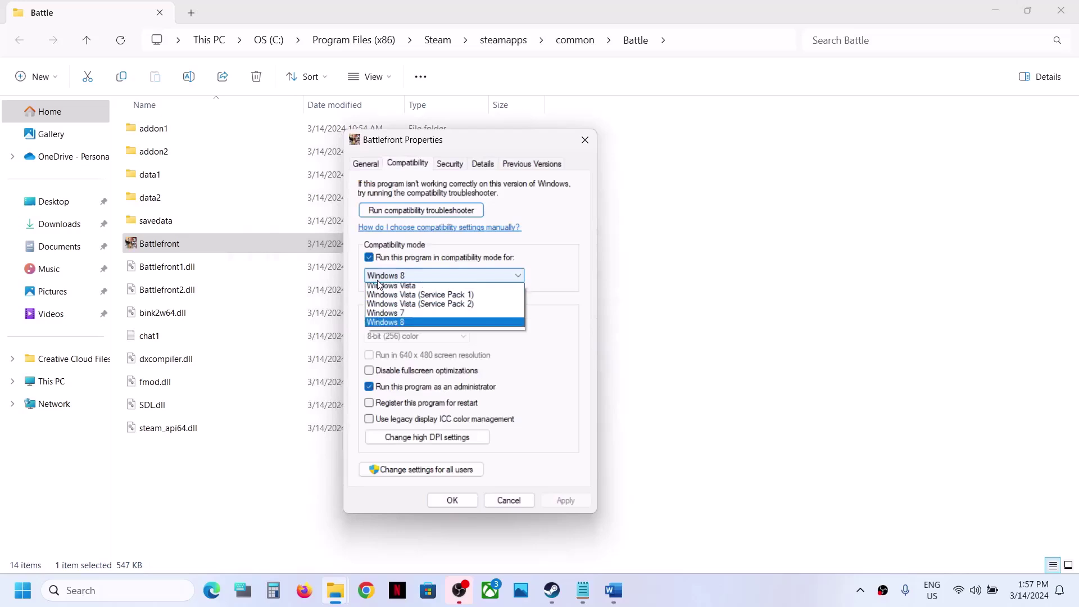
click(384, 315)
click(564, 500)
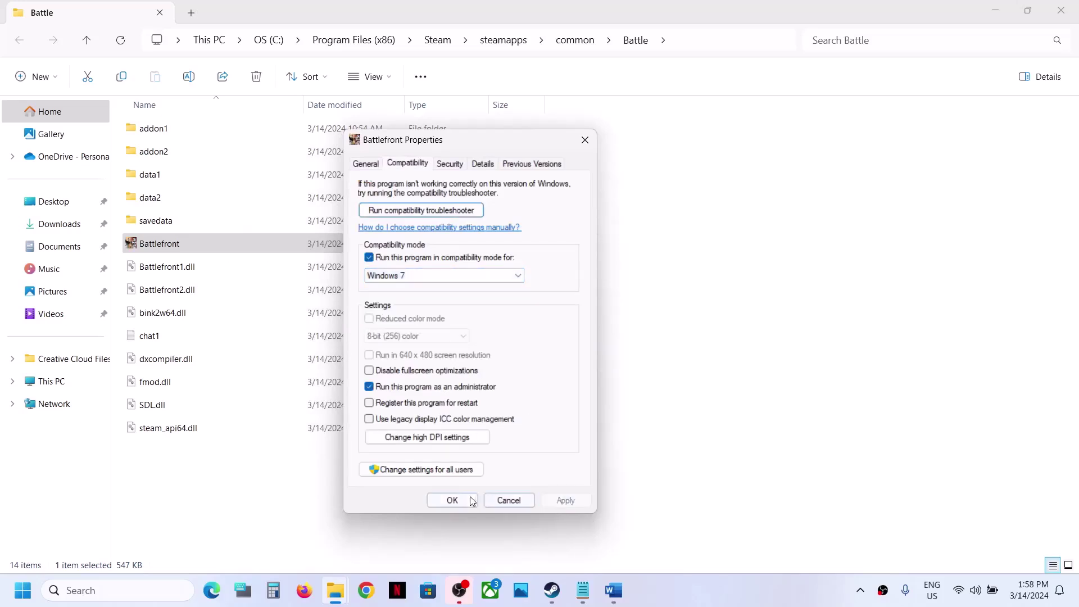
click(472, 500)
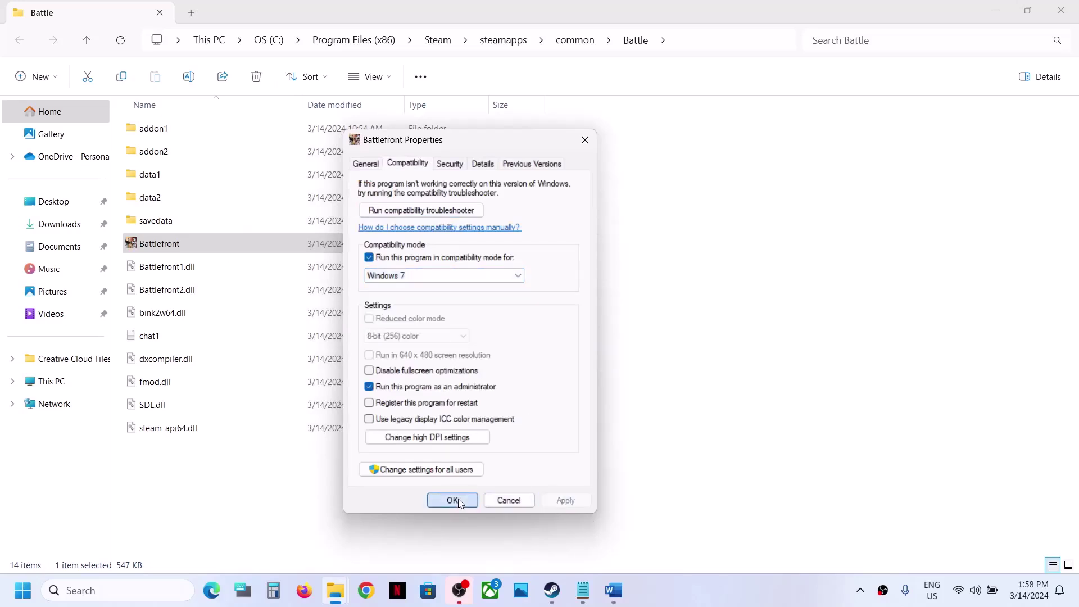
Step: Disable fullscreen optimizations for the Battlefront application and apply the change
right_click(214, 243)
click(303, 399)
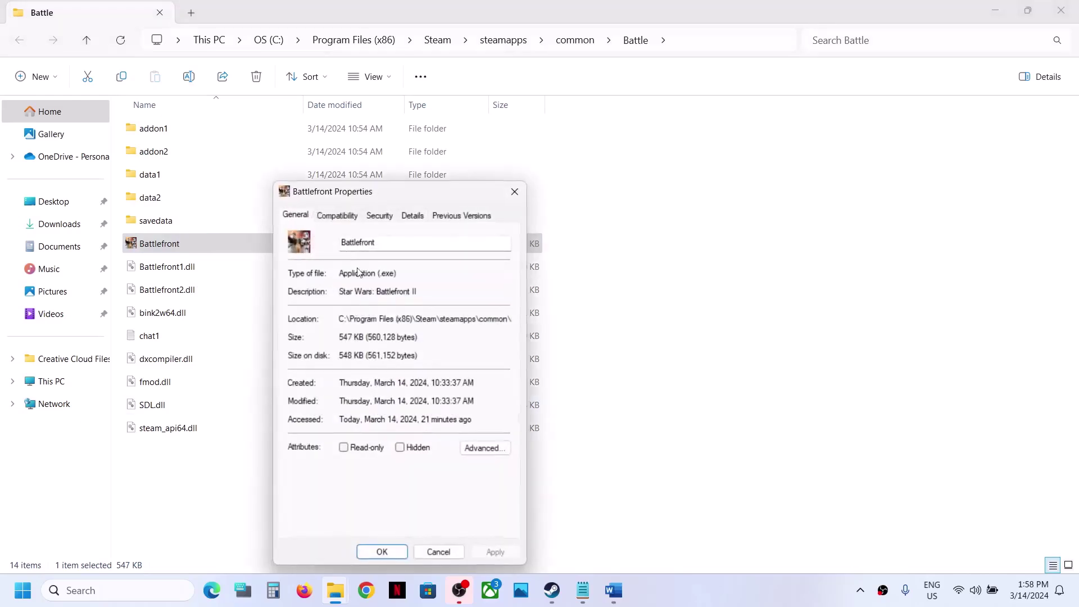
click(336, 216)
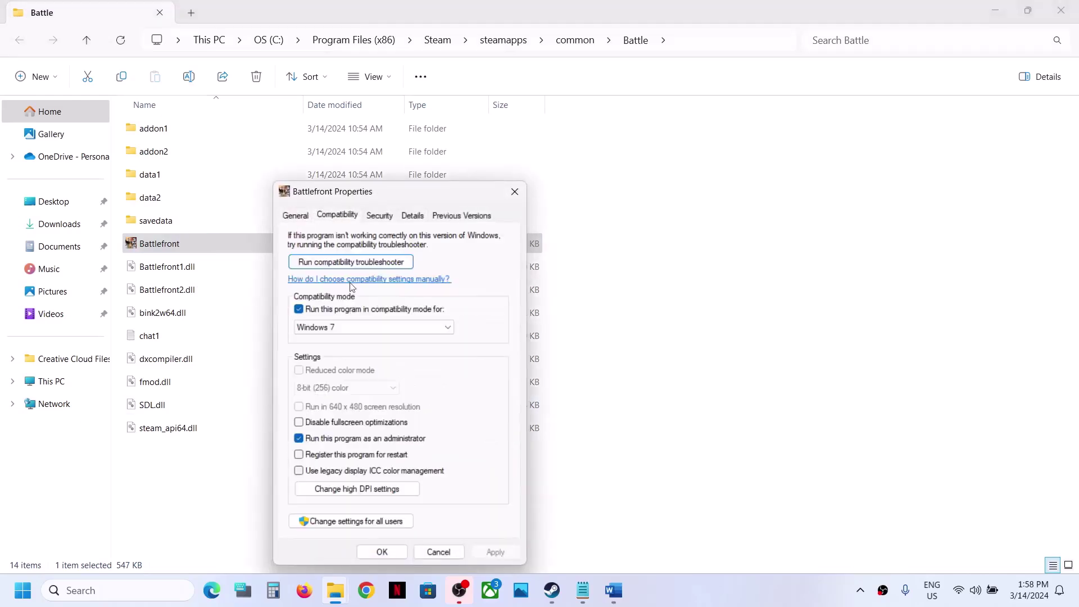
click(300, 424)
click(483, 548)
click(384, 550)
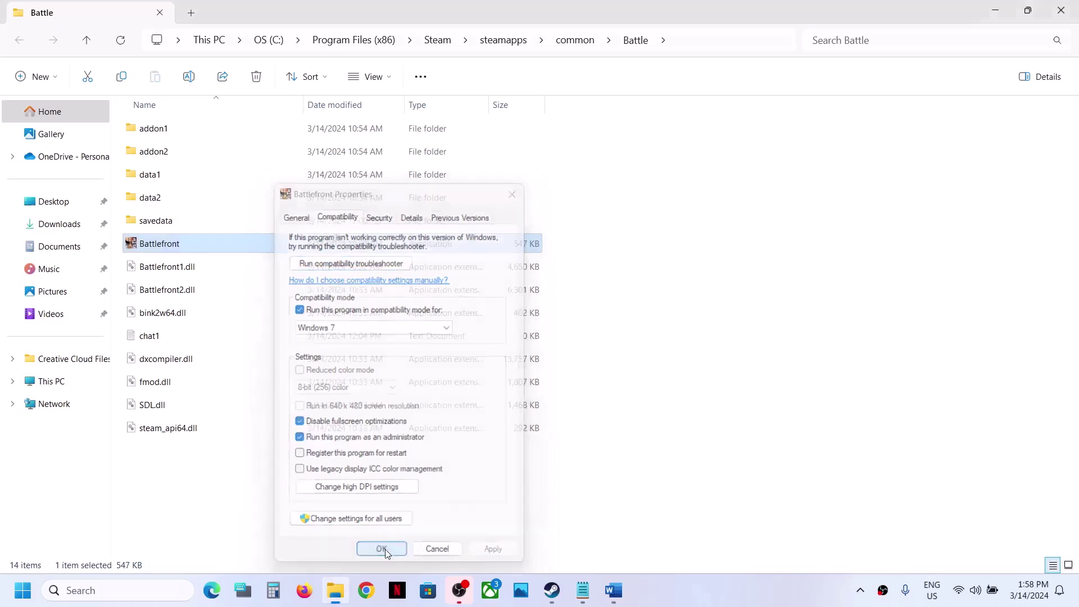
Step: Clear the Battlefront application's compatibility mode, fullscreen optimization and run-as-administrator options, and apply the changes
right_click(185, 248)
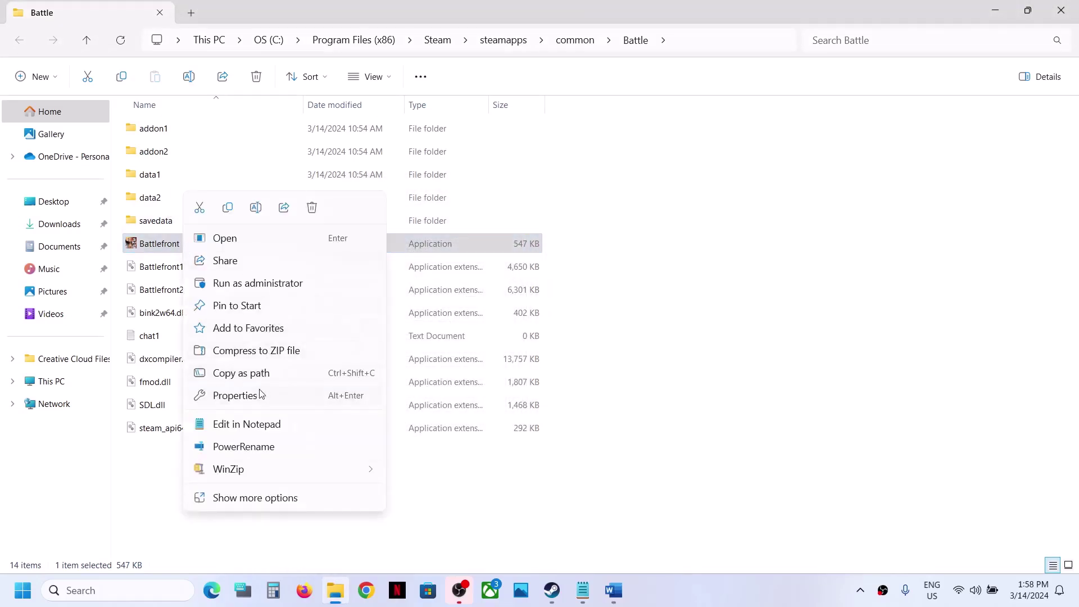
click(260, 394)
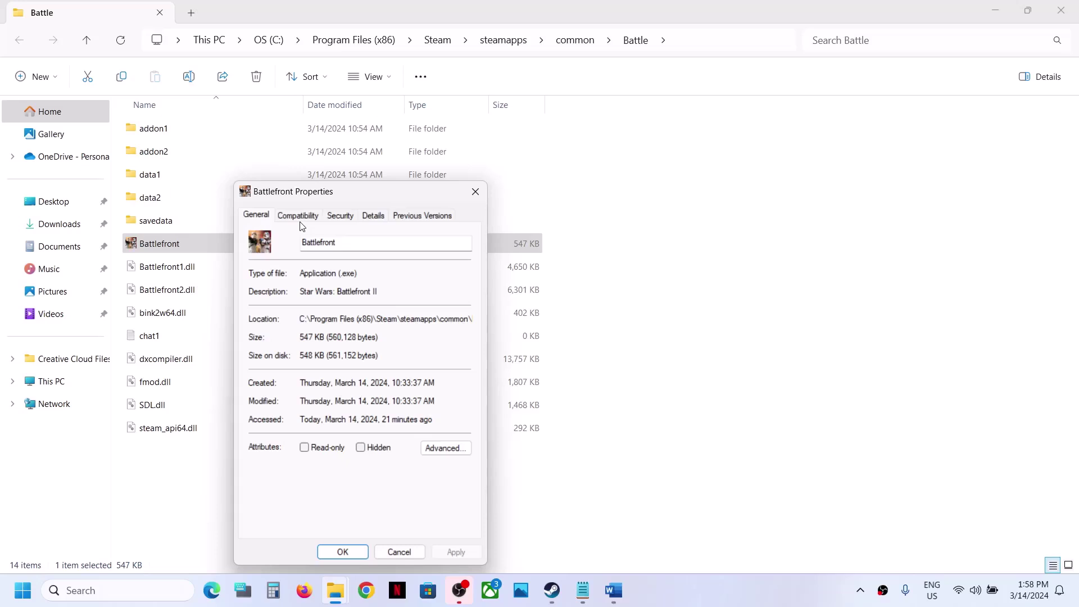
click(300, 216)
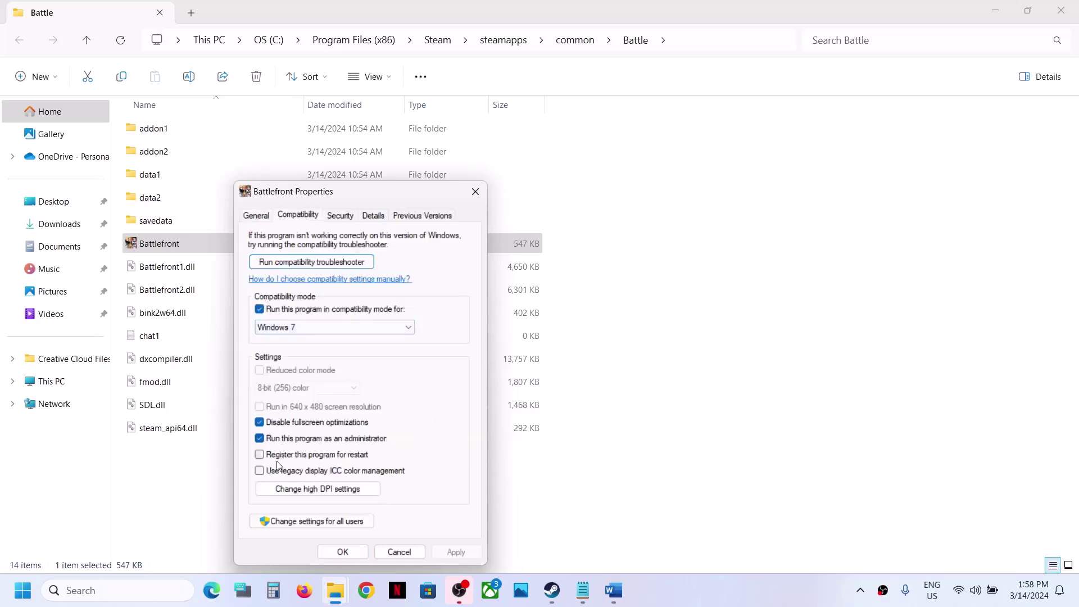
click(260, 310)
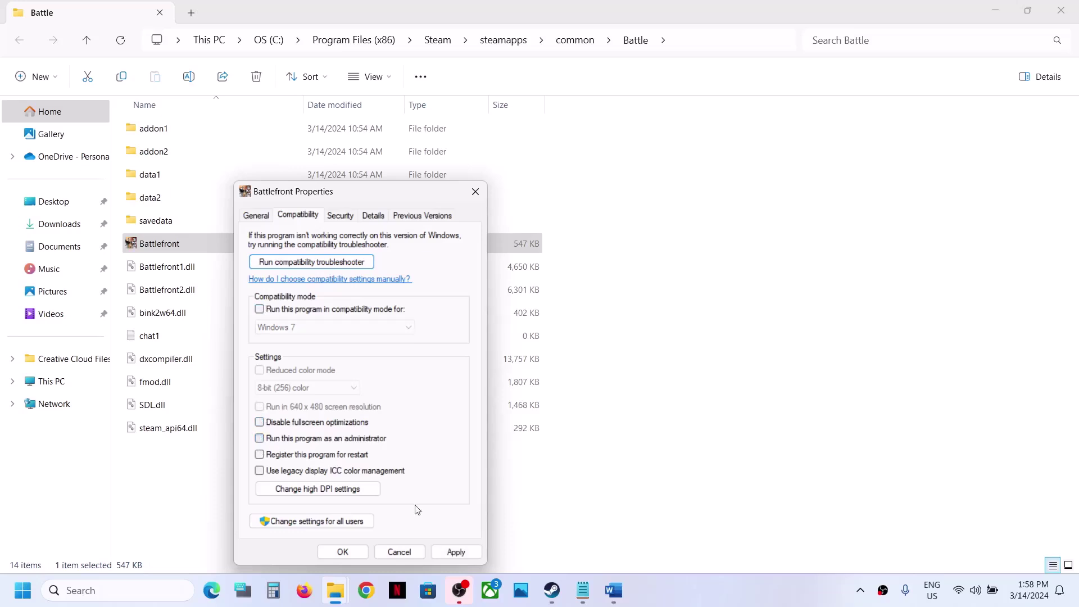
click(457, 550)
click(358, 553)
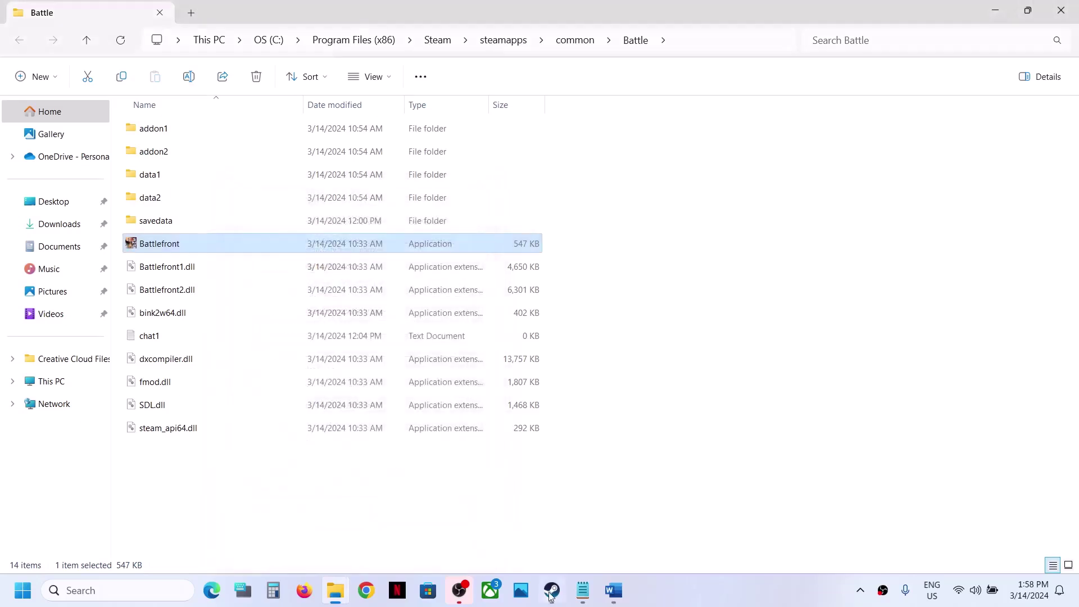
Step: Switch to the Word notes and highlight the Step 4 instruction about verifying the game files
click(550, 594)
click(628, 600)
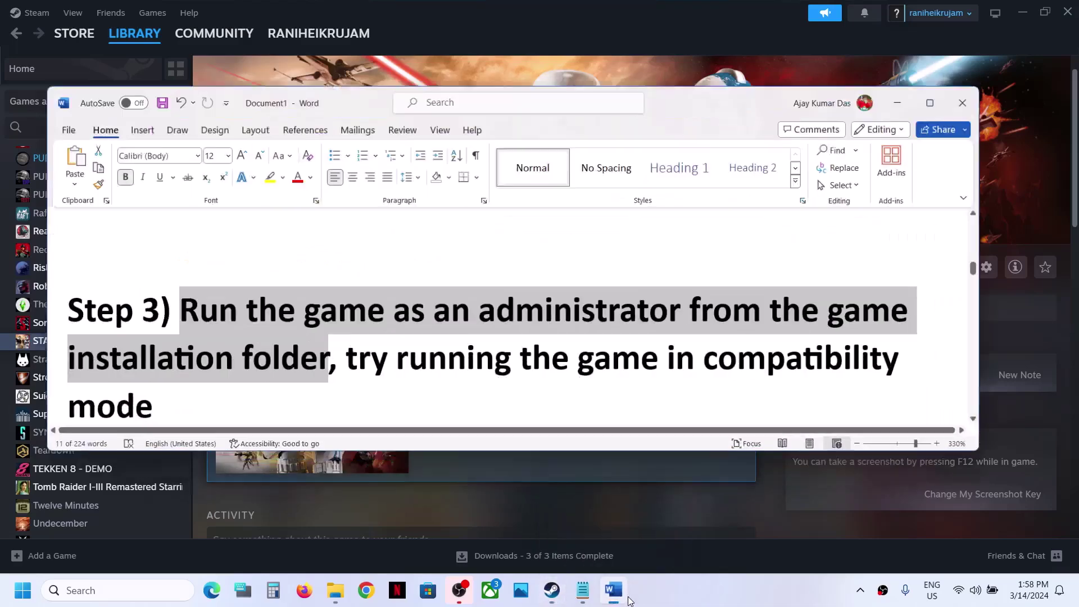
scroll(386, 343, down, 5)
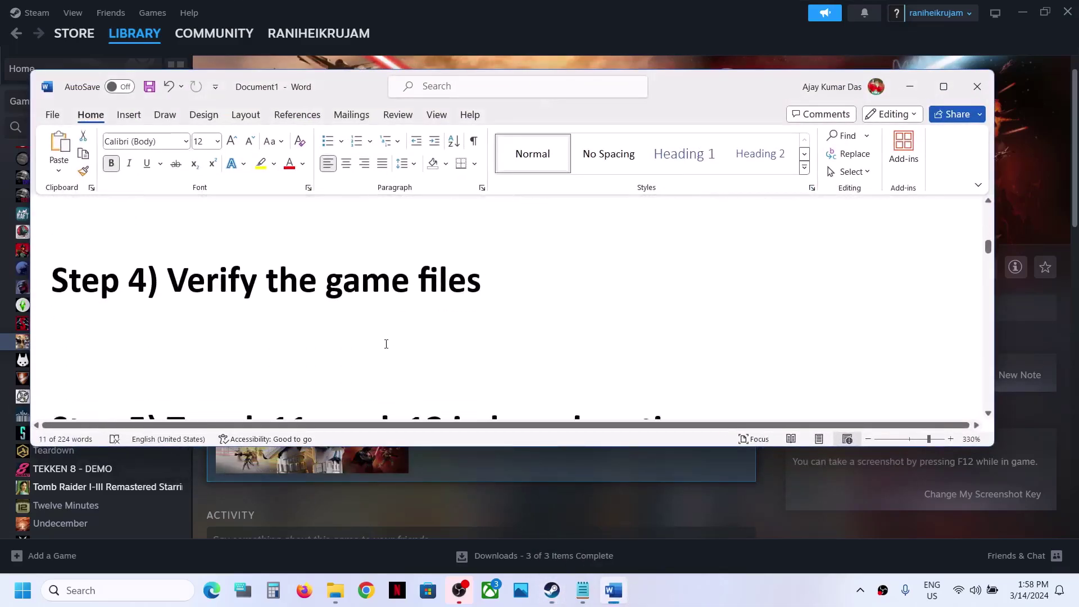
drag(227, 293, 482, 281)
Step: Switch to Steam and start verifying the integrity of the STAR WARS: Battlefront Classic Collection game files
click(500, 18)
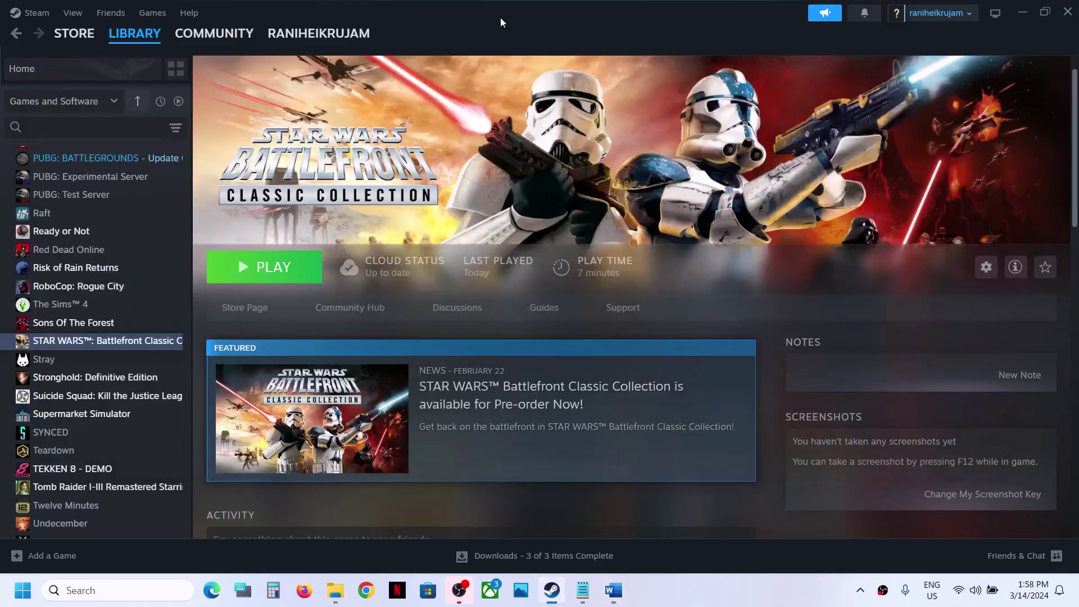
right_click(120, 342)
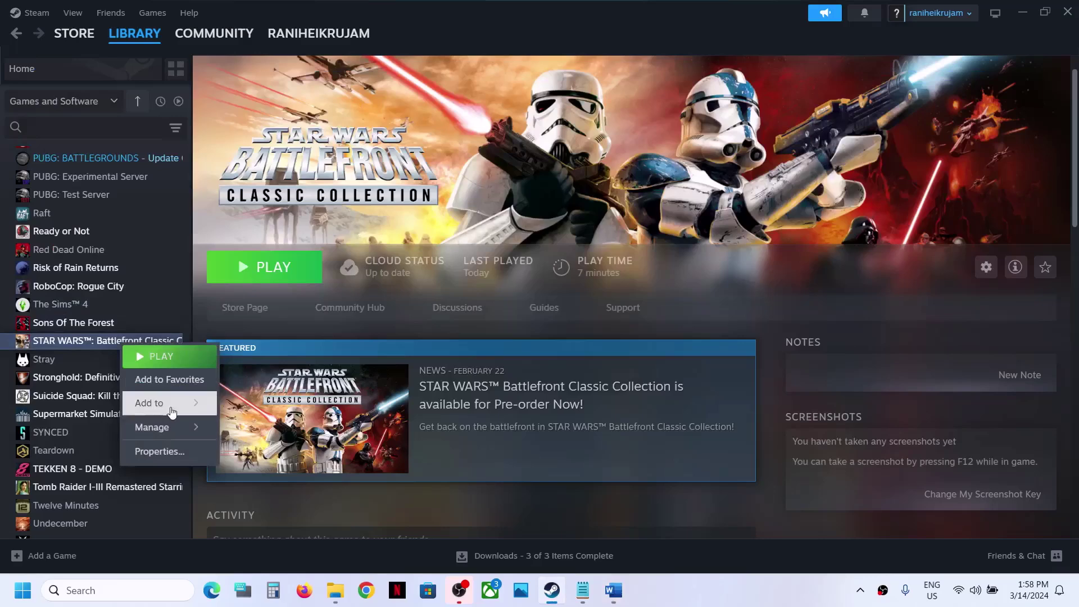
click(170, 447)
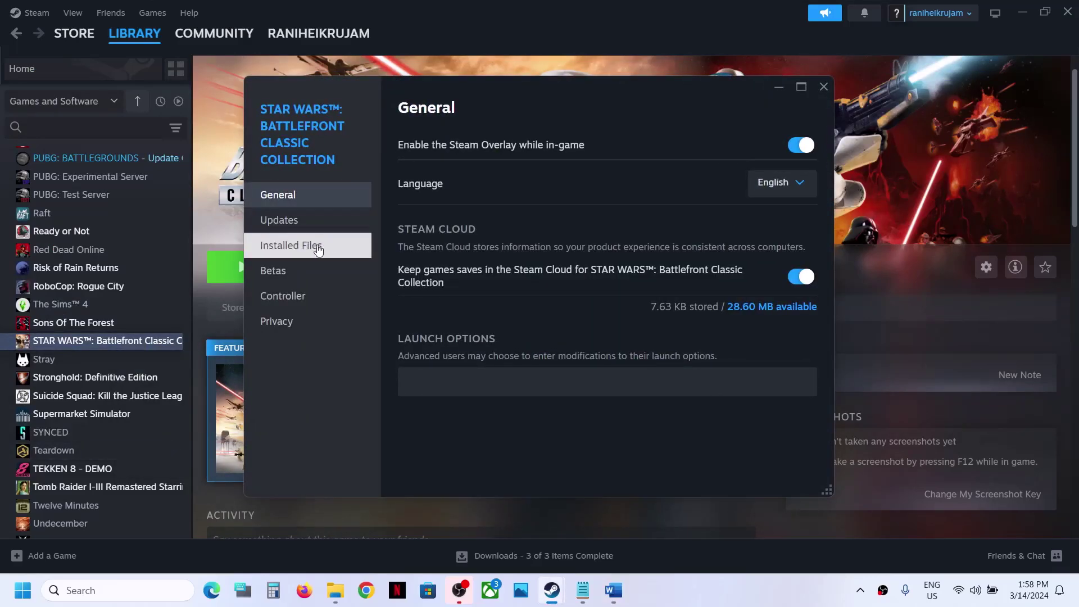
click(323, 249)
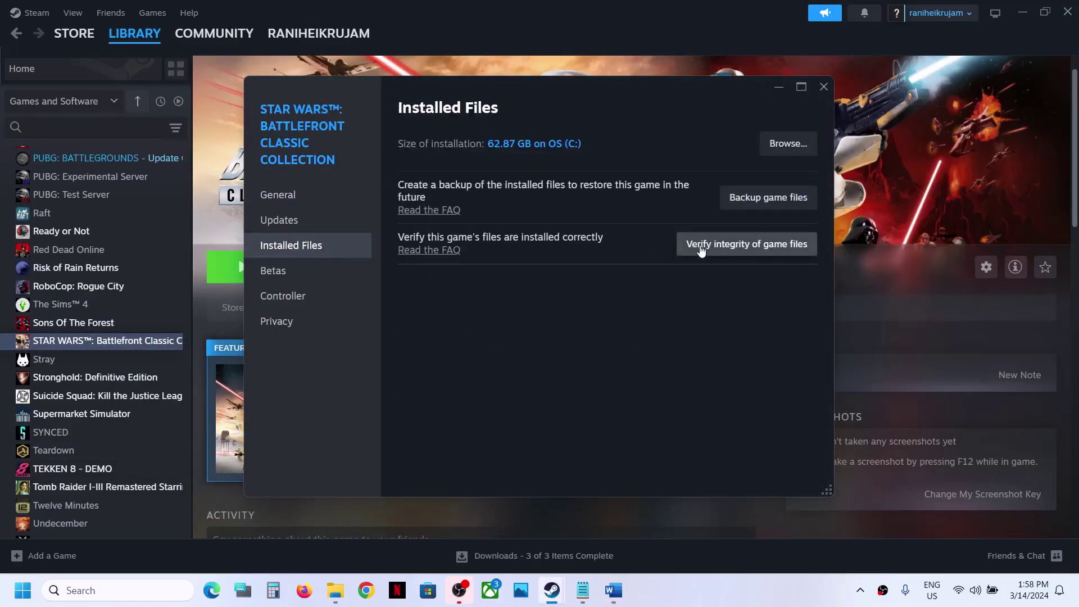
click(715, 246)
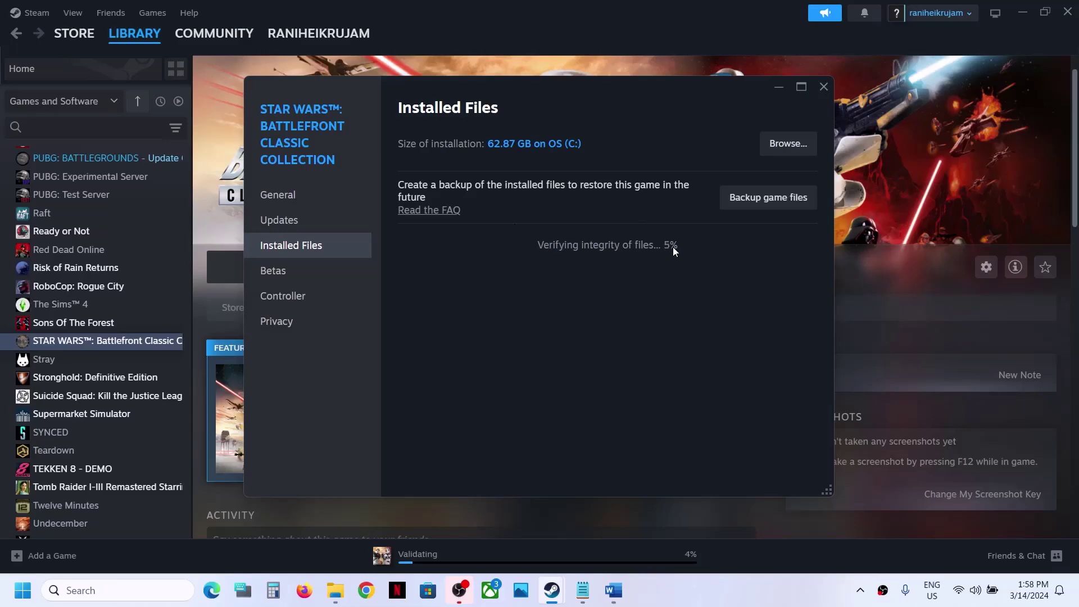
click(903, 305)
Step: Switch to the Word notes and highlight the Step 5 instruction about trying -dx11 or -dx12 in launch options
click(625, 595)
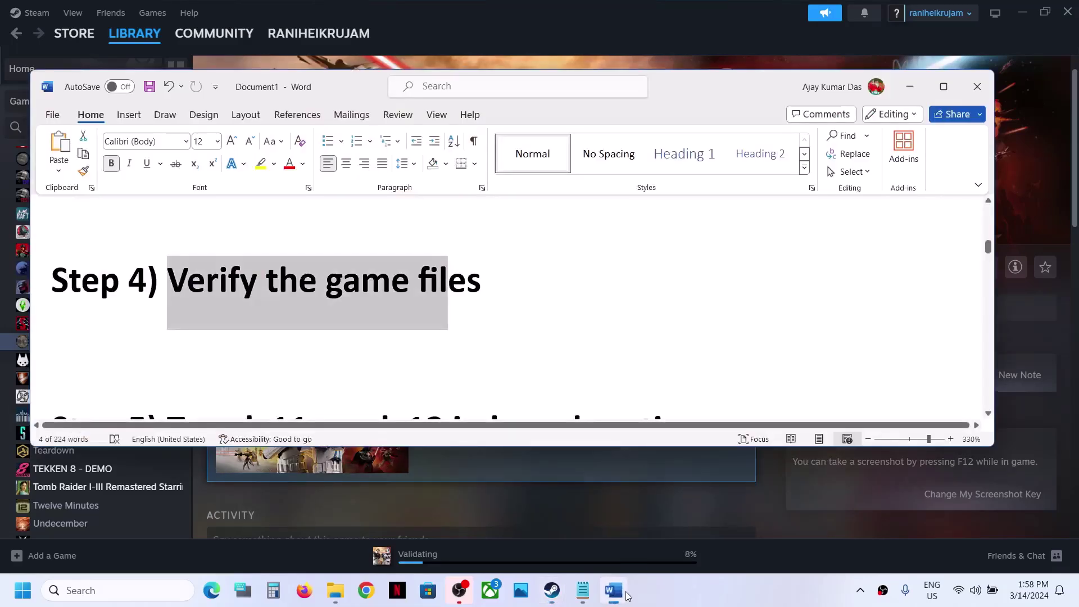
scroll(344, 292, down, 3)
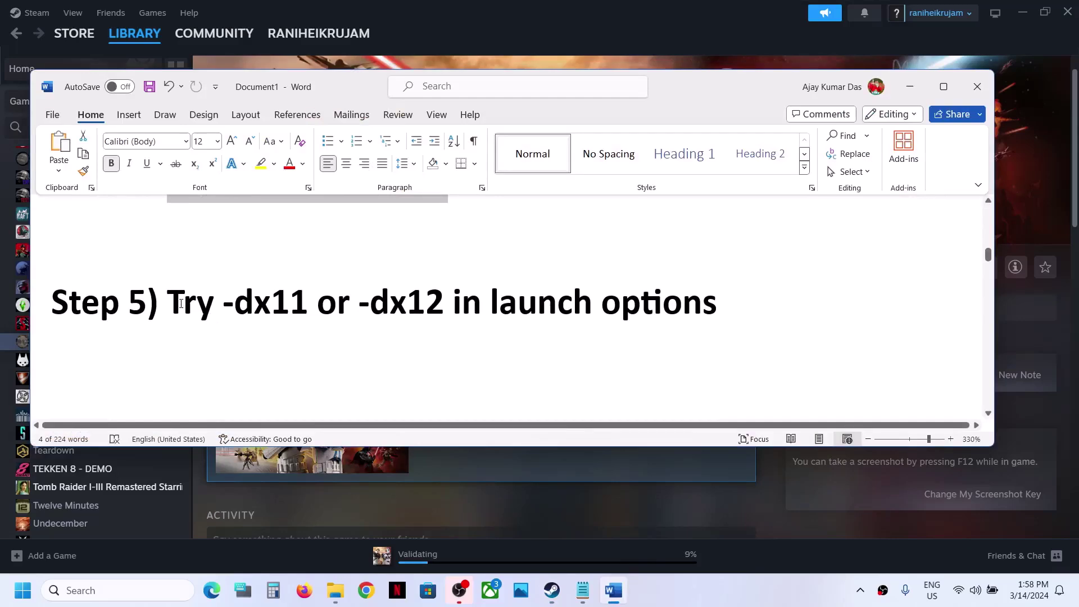
drag(169, 304, 601, 303)
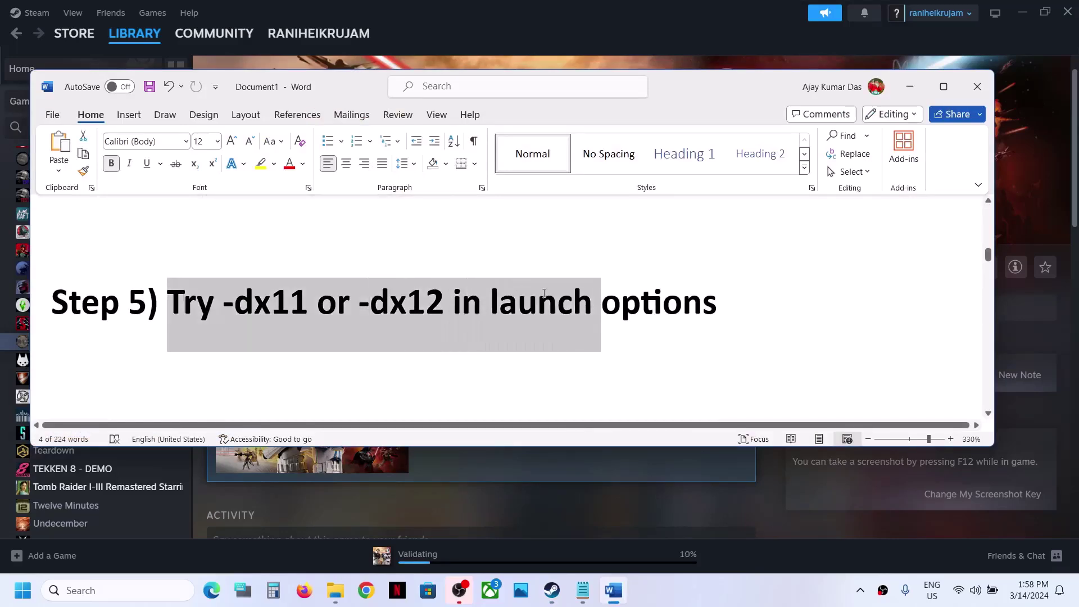
Step: In Steam, set the Battlefront Classic Collection's launch options to -dx11 and close its properties
click(754, 30)
right_click(139, 345)
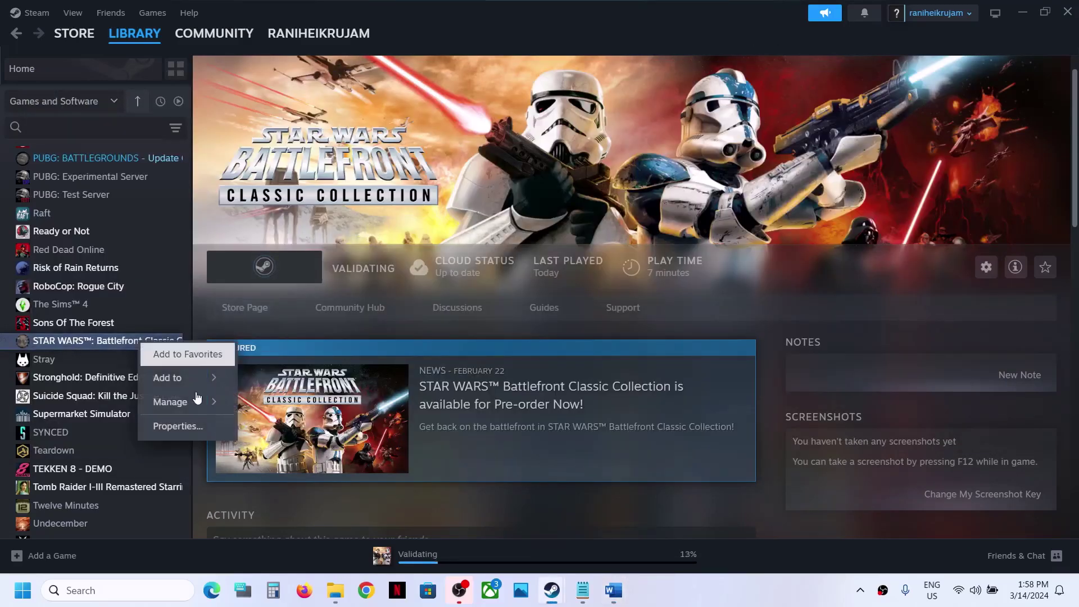
click(185, 426)
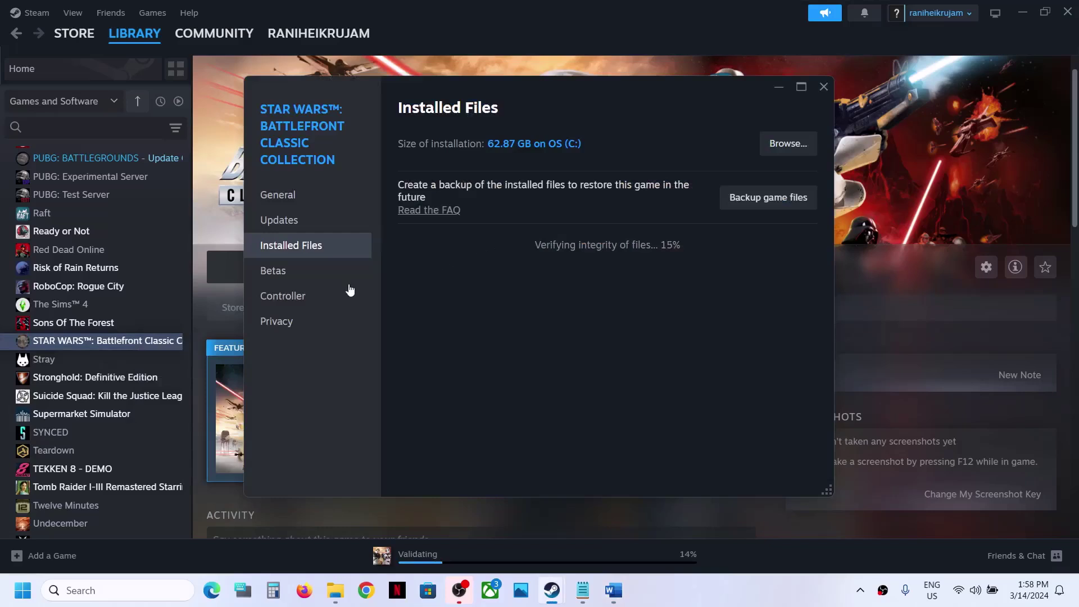
click(290, 198)
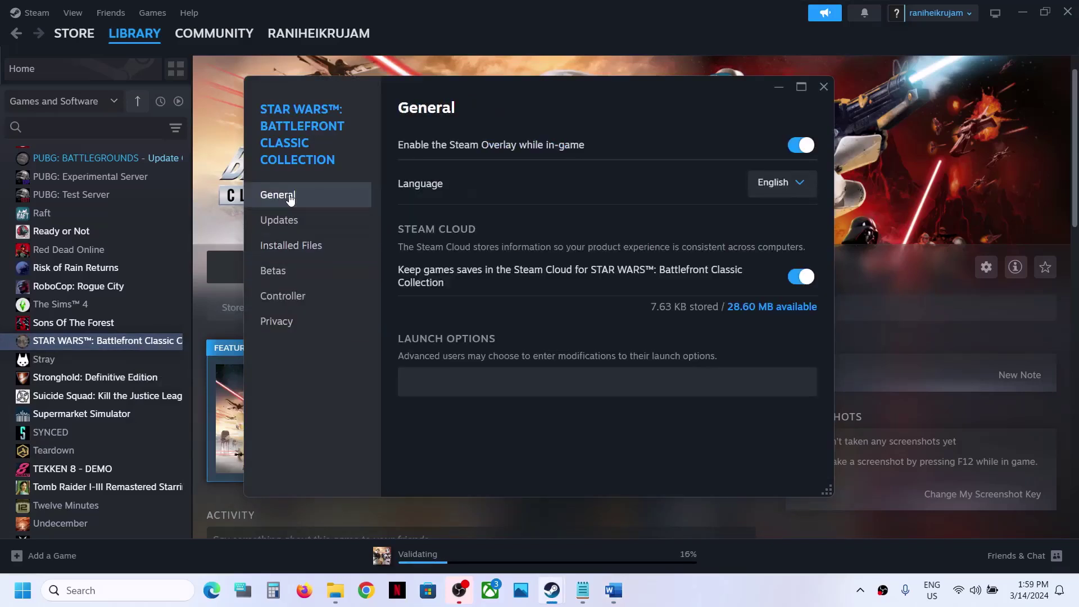
click(426, 386)
click(824, 86)
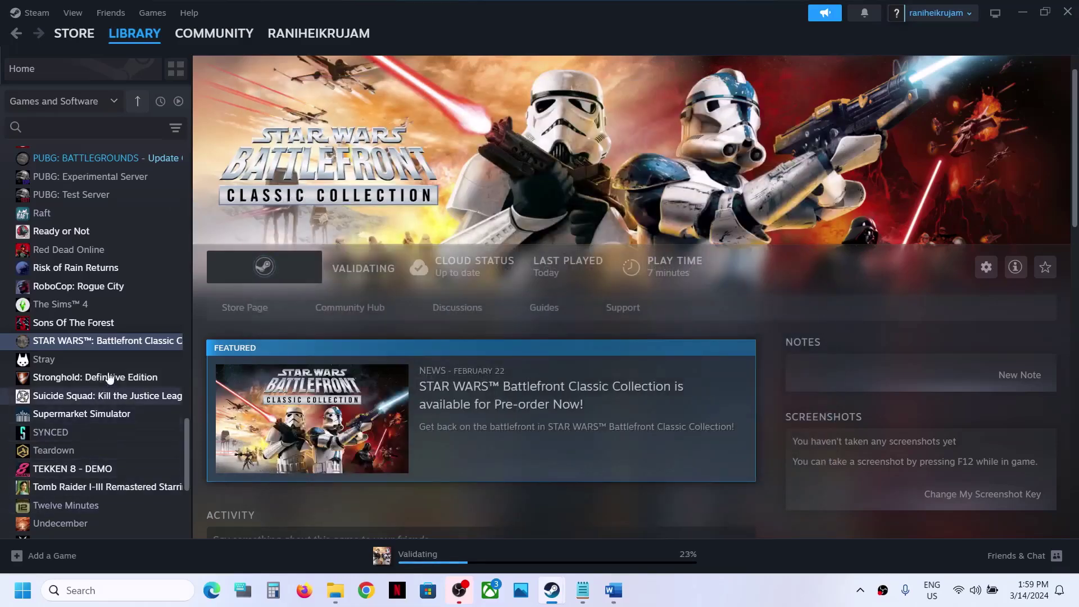
Step: Change the Battlefront Classic Collection's launch options to -dx12 and close its properties
right_click(120, 342)
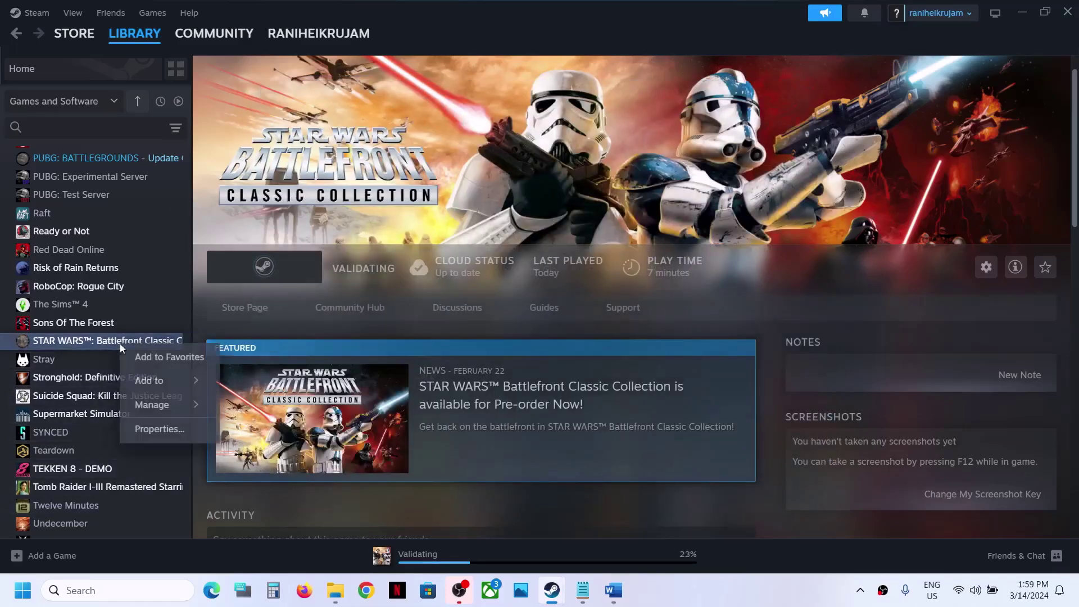
click(167, 431)
key(ctrl+a)
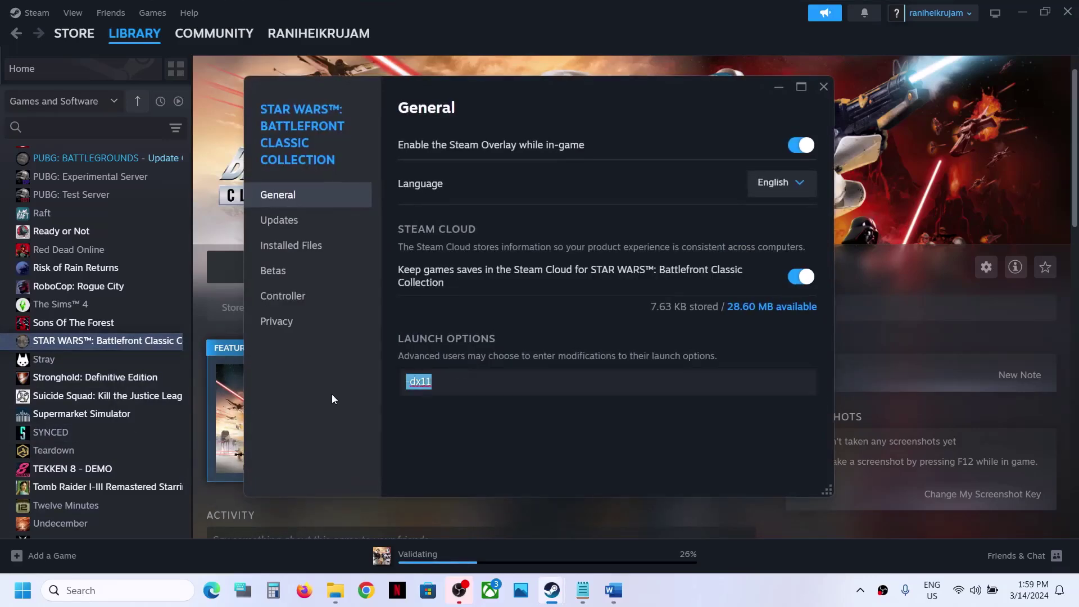
text(-dx12)
click(425, 440)
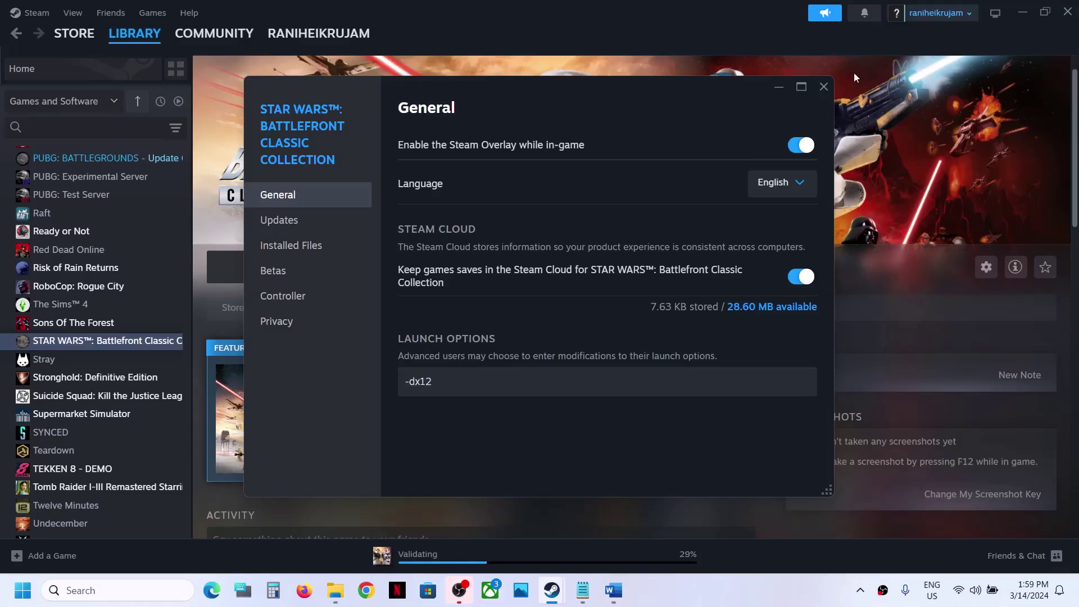
click(824, 87)
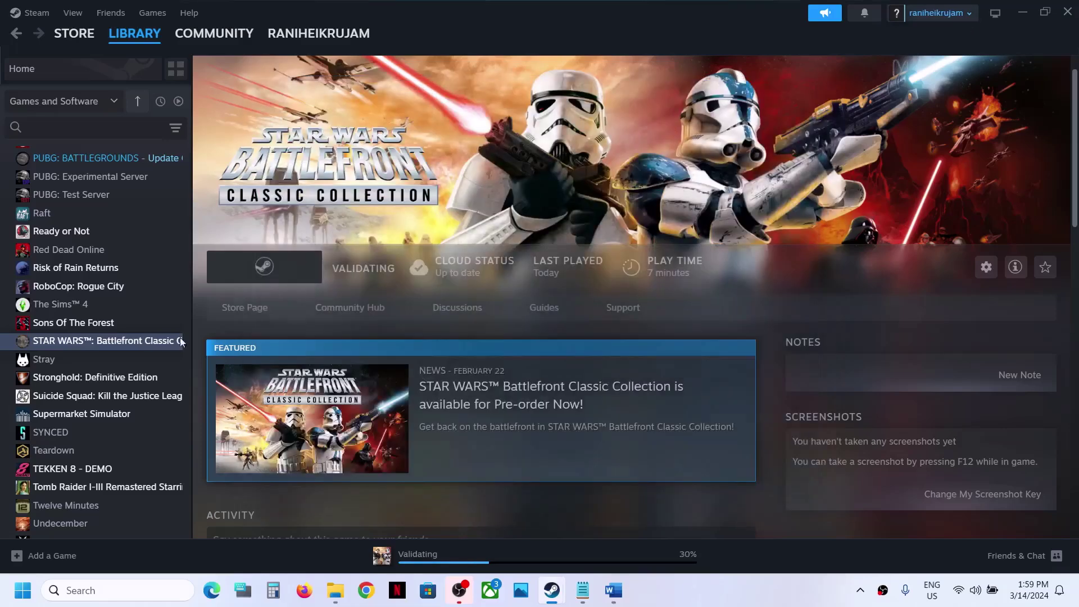
Step: Clear the Battlefront Classic Collection's launch options and close its properties
right_click(127, 340)
click(185, 425)
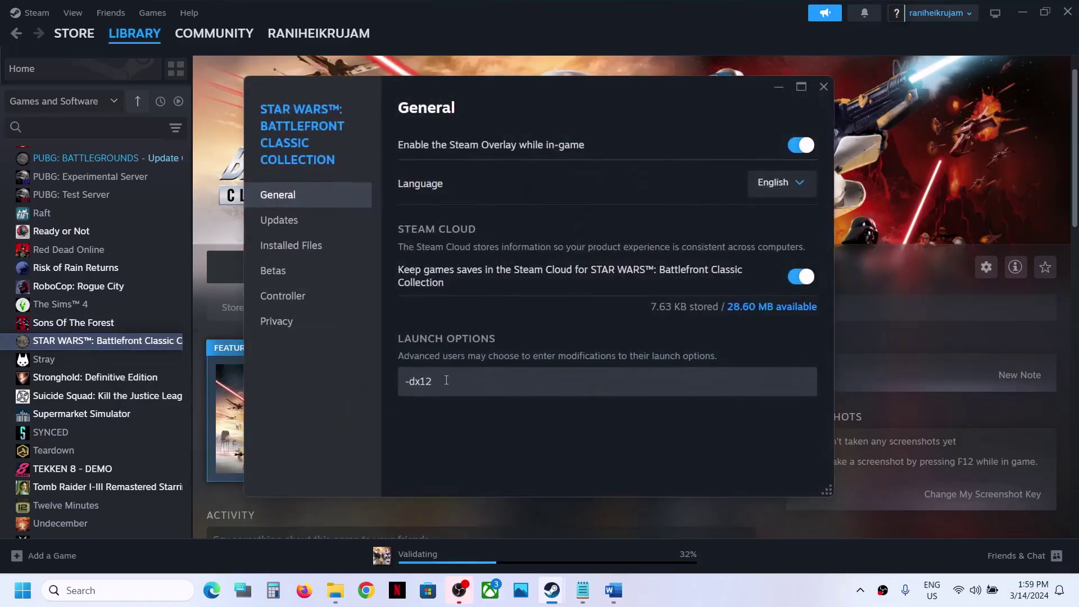
triple_click(446, 380)
key(BackSpace)
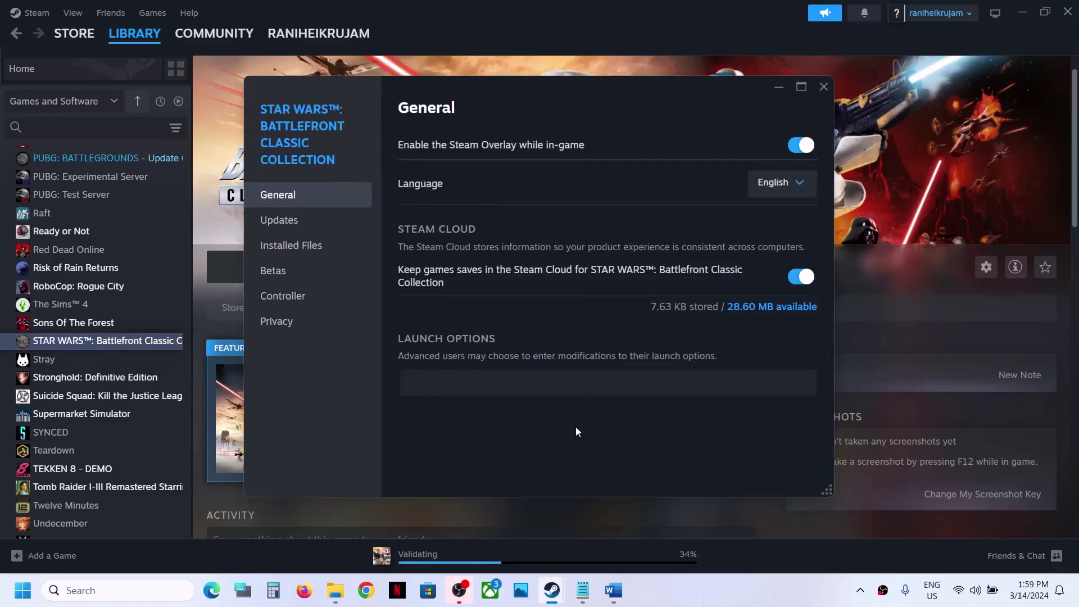
click(827, 86)
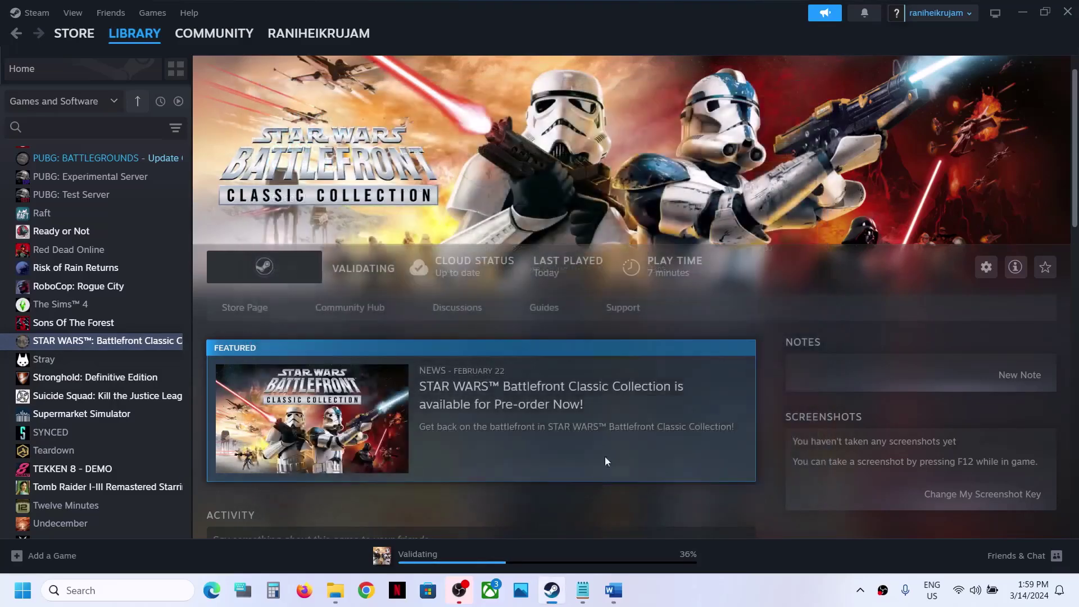
Step: Switch to the Word notes and highlight the Step 6 graphics driver instruction and its NVIDIA and AMD website addresses
click(612, 588)
scroll(393, 348, down, 5)
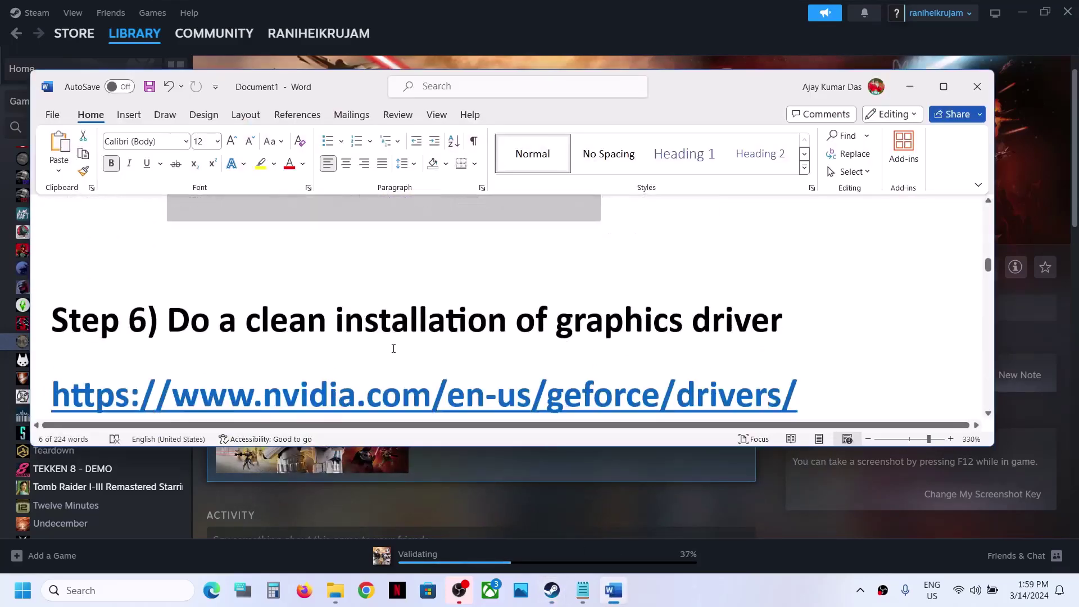
drag(171, 270, 724, 270)
scroll(342, 294, down, 2)
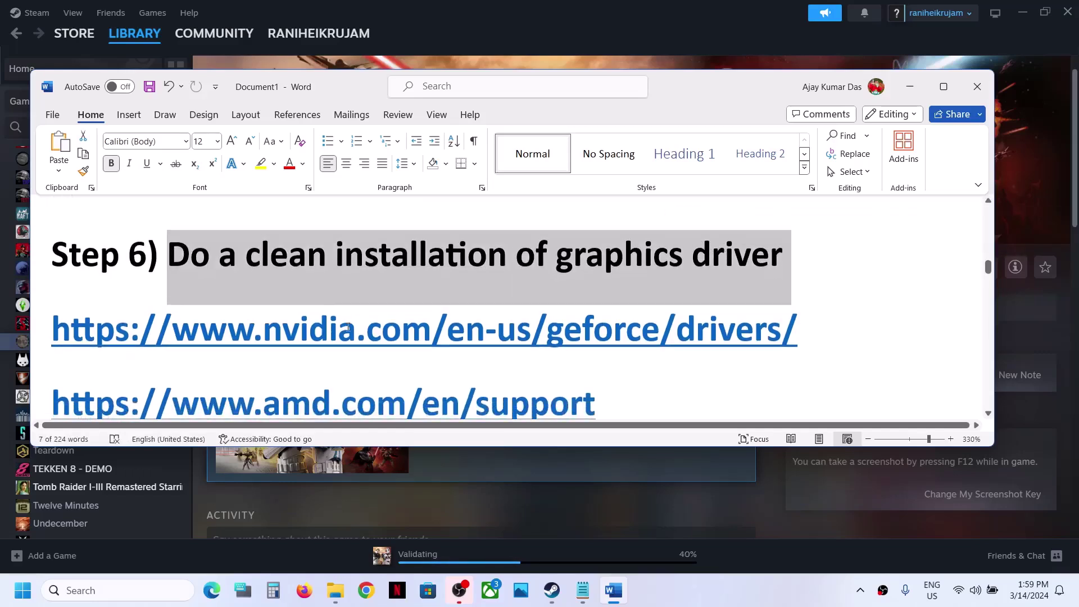
drag(244, 318, 433, 316)
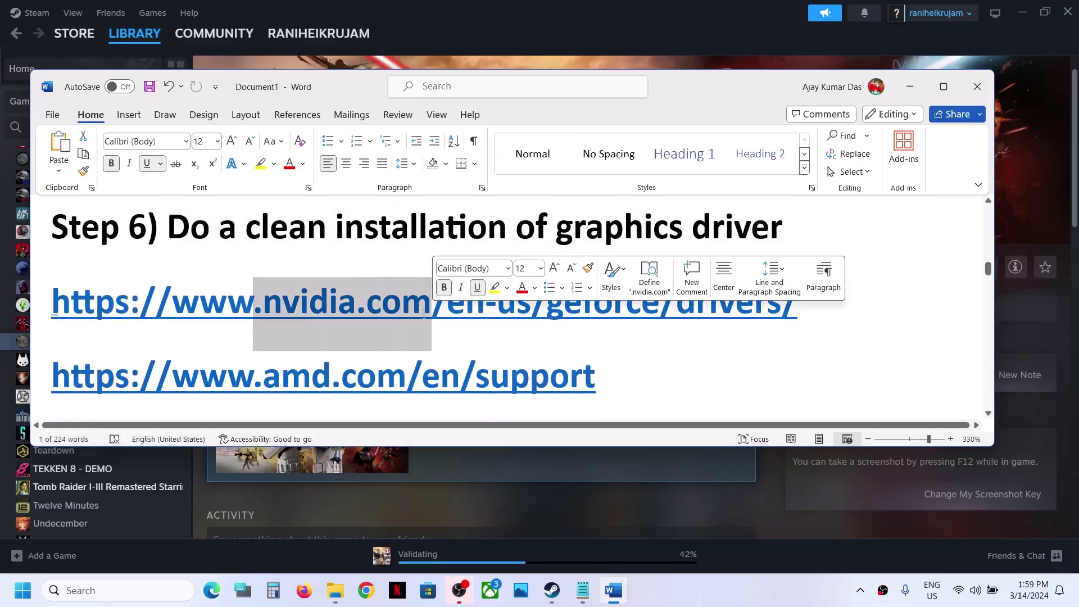
drag(227, 382, 405, 382)
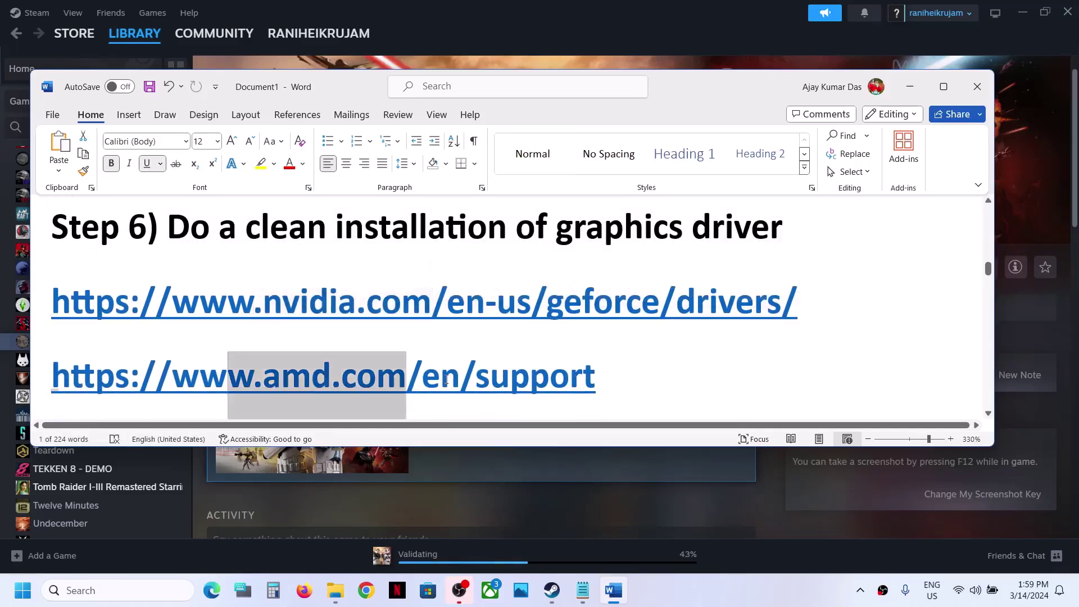
Step: On NVIDIA's GeForce driver page in Chrome, specify GeForce, RTX 30 Series (Notebooks), RTX 3050 Laptop GPU and Windows 11 for the manual search
click(665, 502)
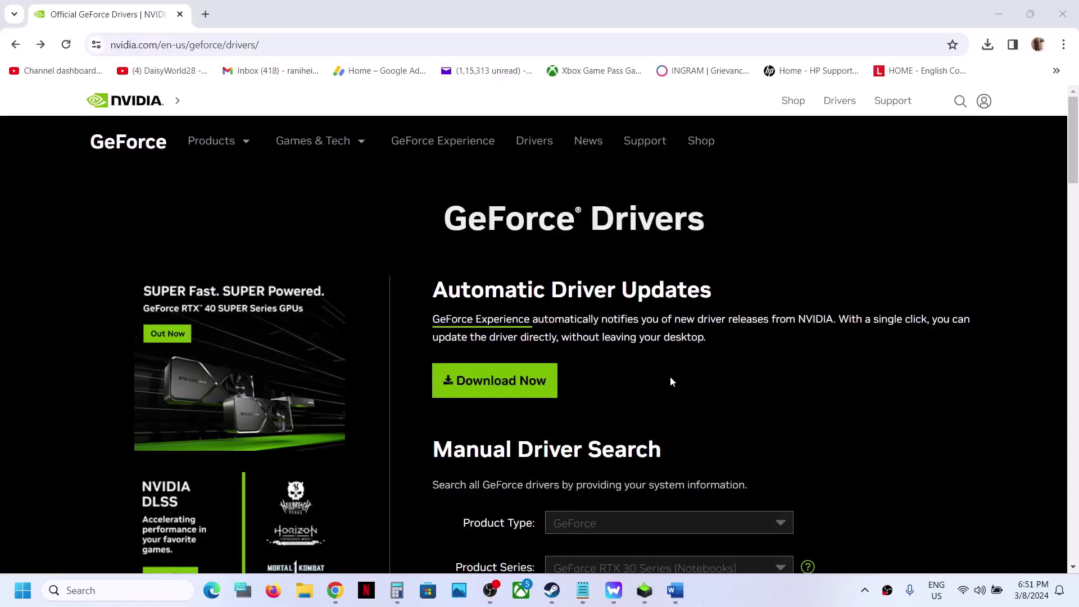
scroll(670, 377, down, 5)
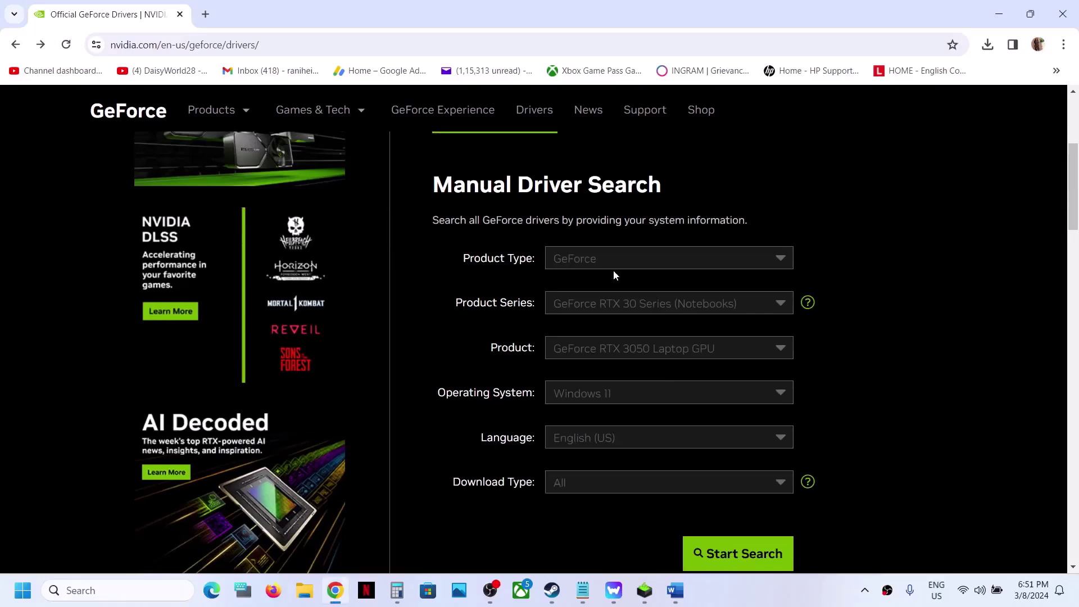
click(613, 264)
click(600, 285)
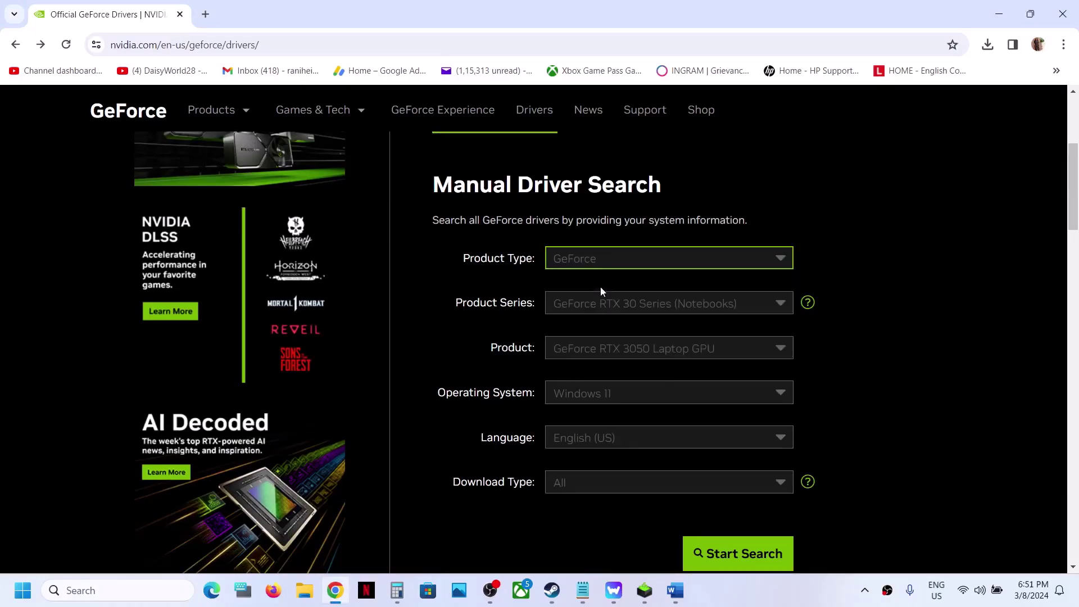
click(637, 308)
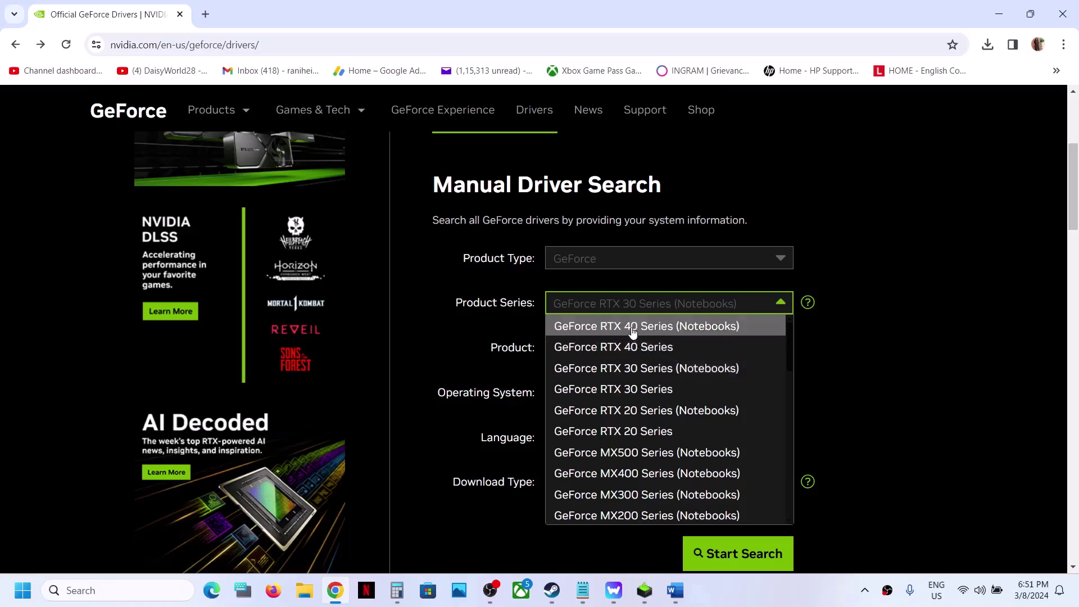
click(671, 368)
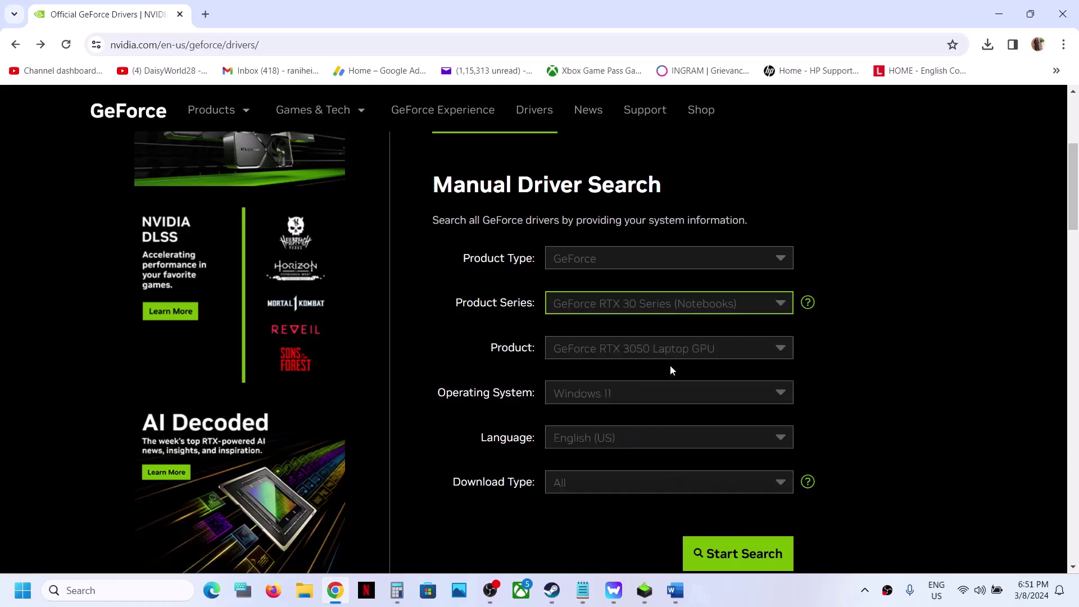
click(652, 354)
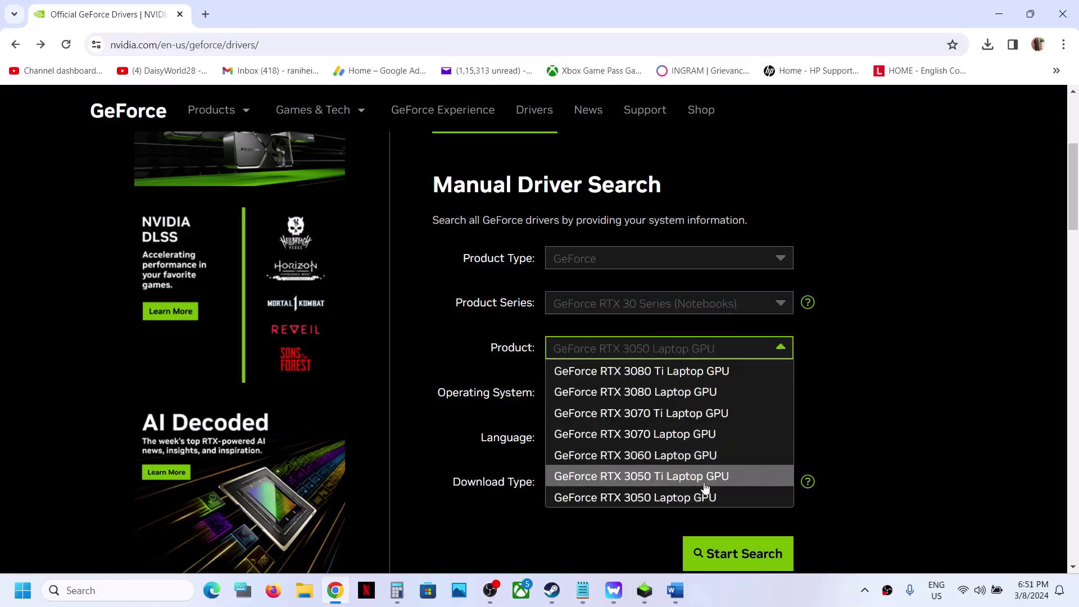
click(688, 498)
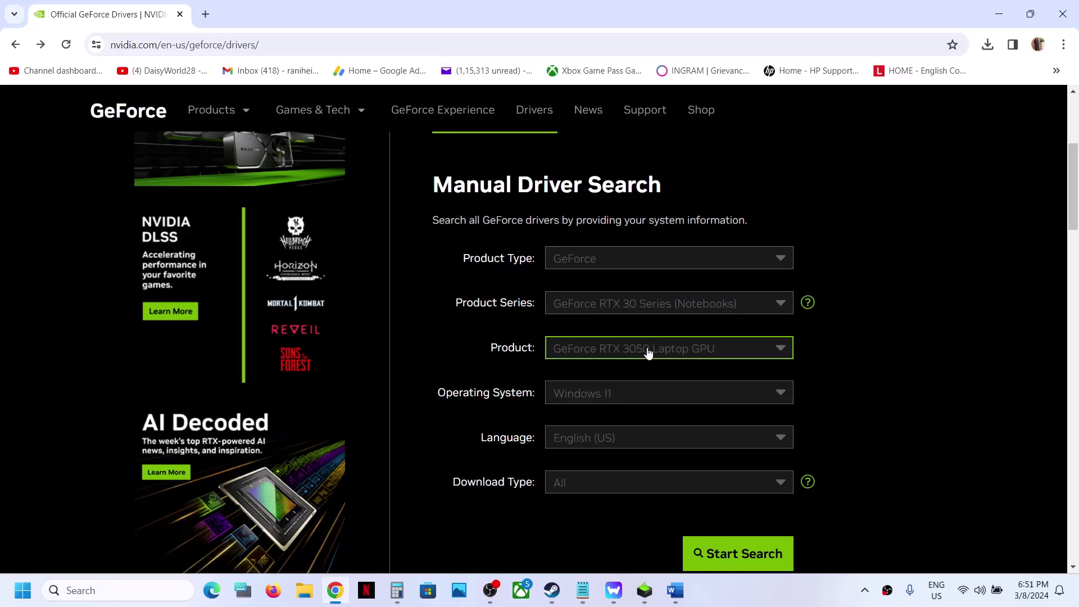
click(626, 393)
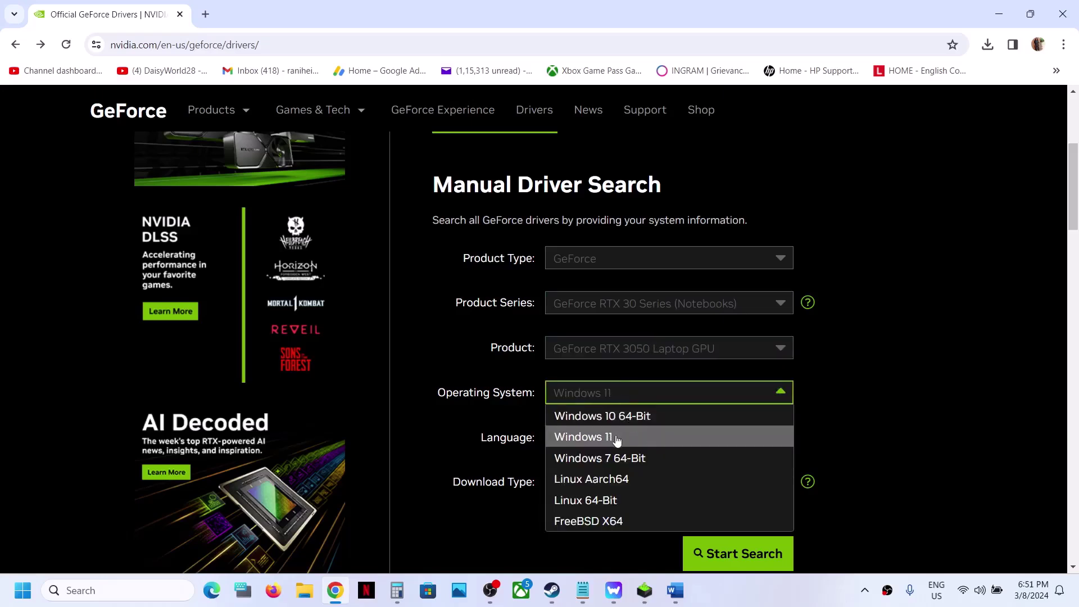
click(869, 399)
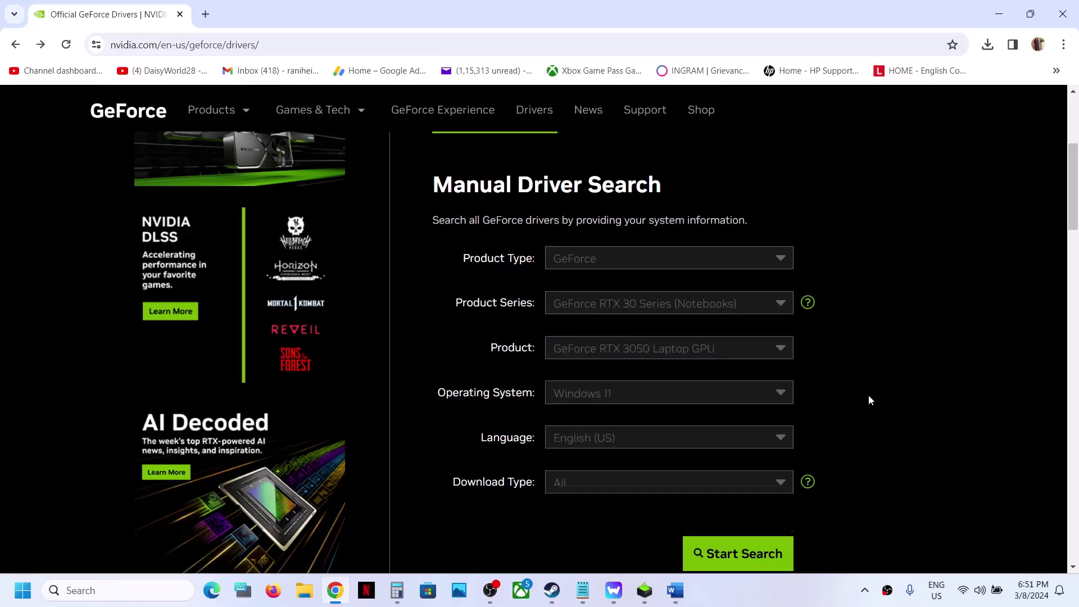
Step: Run the driver search and highlight the name and version of the newest GeForce Game Ready Driver
click(745, 555)
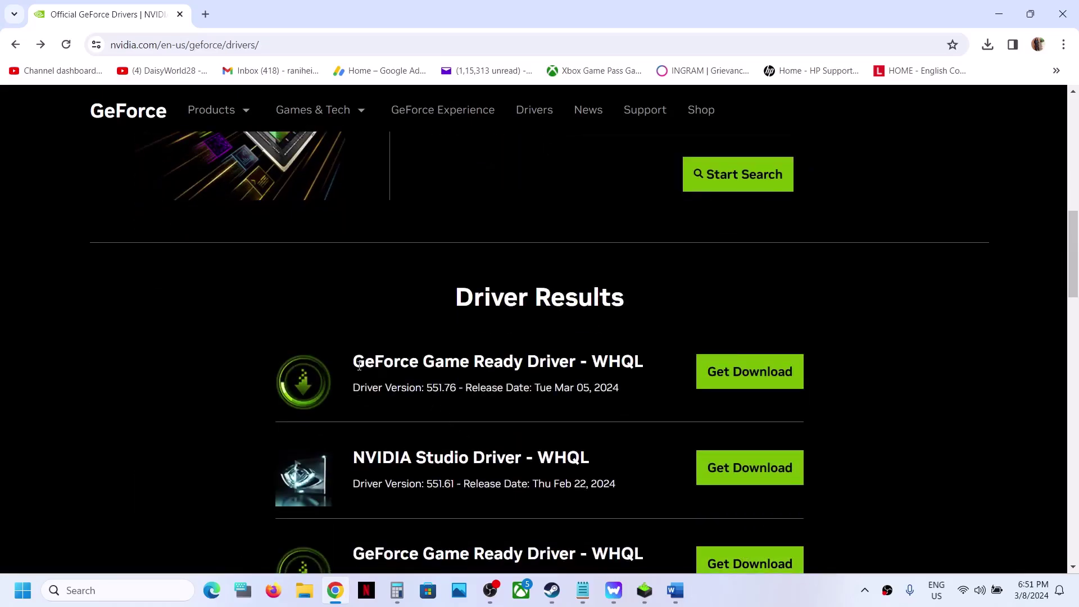
drag(353, 361, 516, 362)
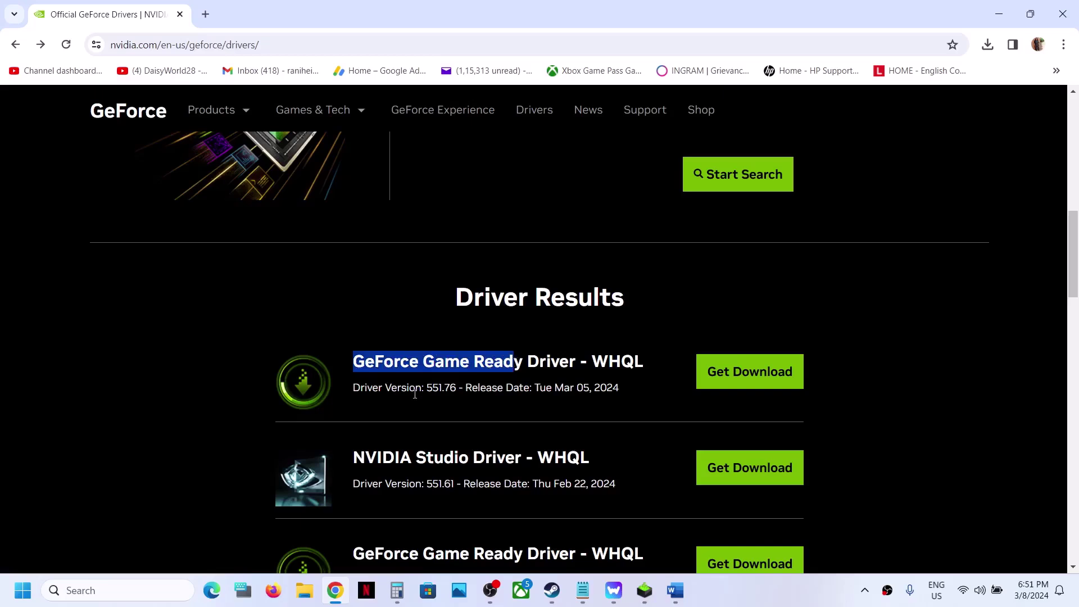
drag(355, 389, 433, 392)
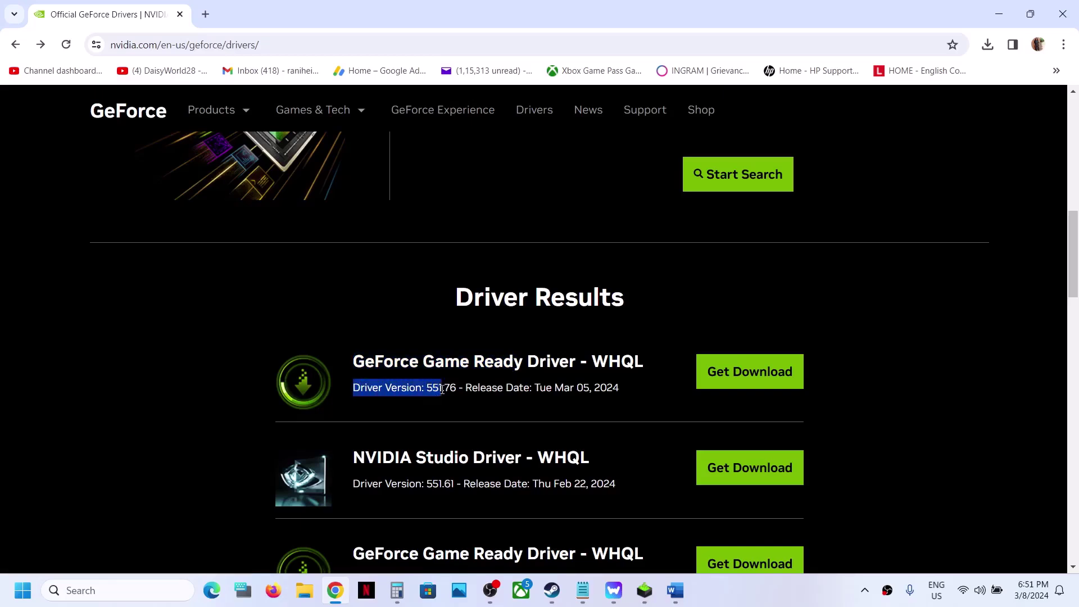
Step: Highlight the newest Game Ready Driver's version again, download driver 551.76, and launch its installer
click(380, 384)
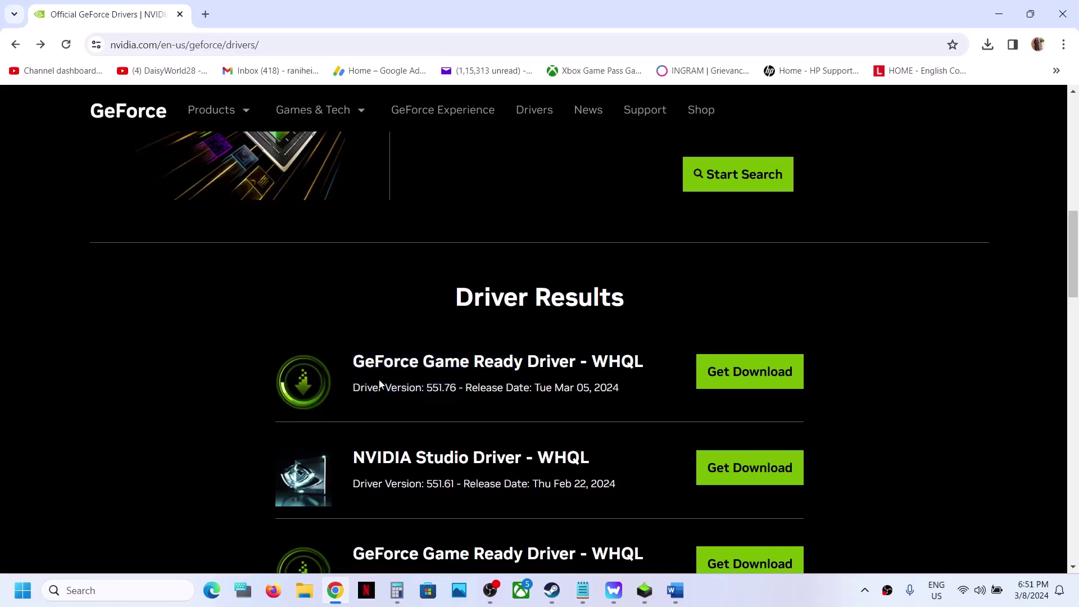
drag(358, 382, 458, 385)
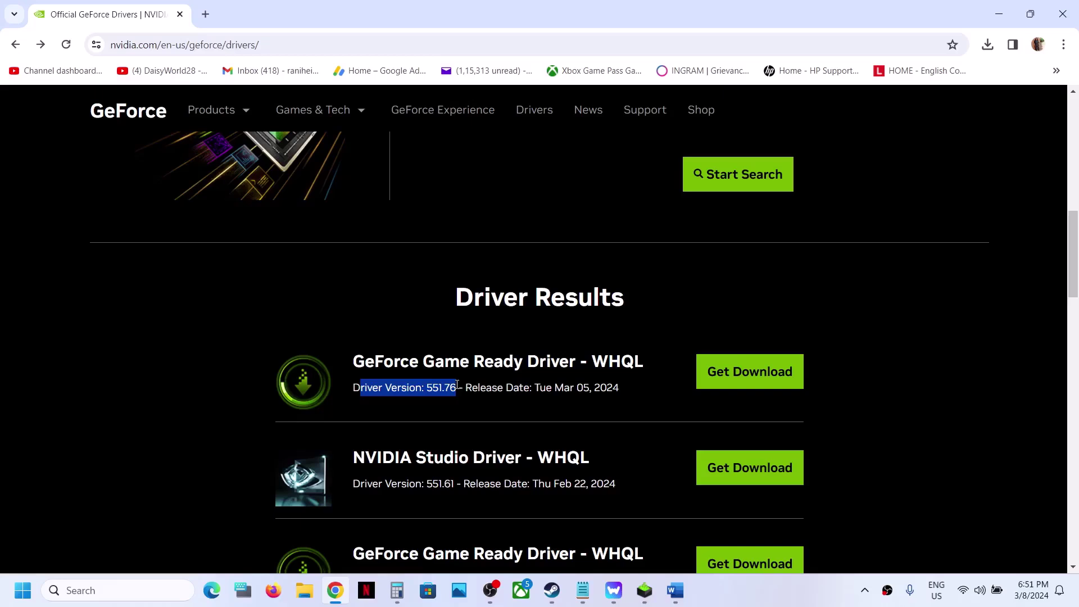
scroll(394, 442, up, 1)
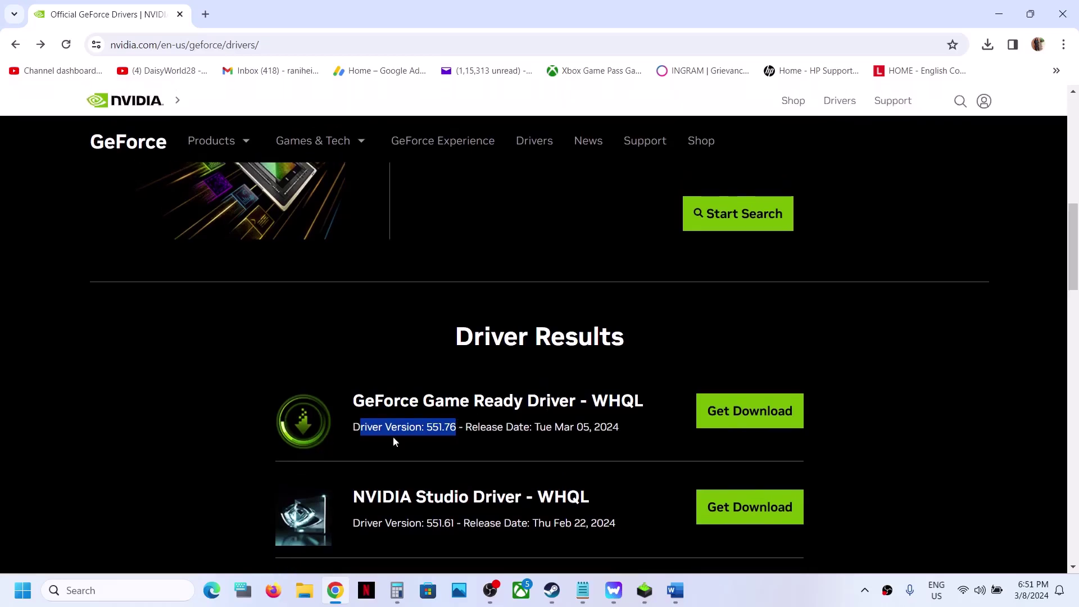
click(735, 409)
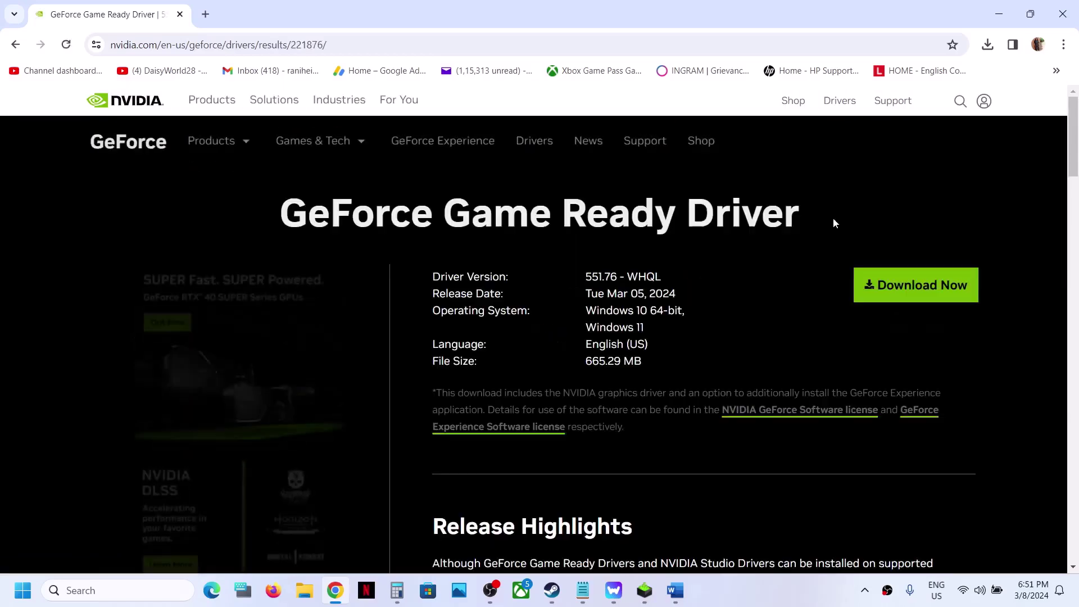
click(908, 282)
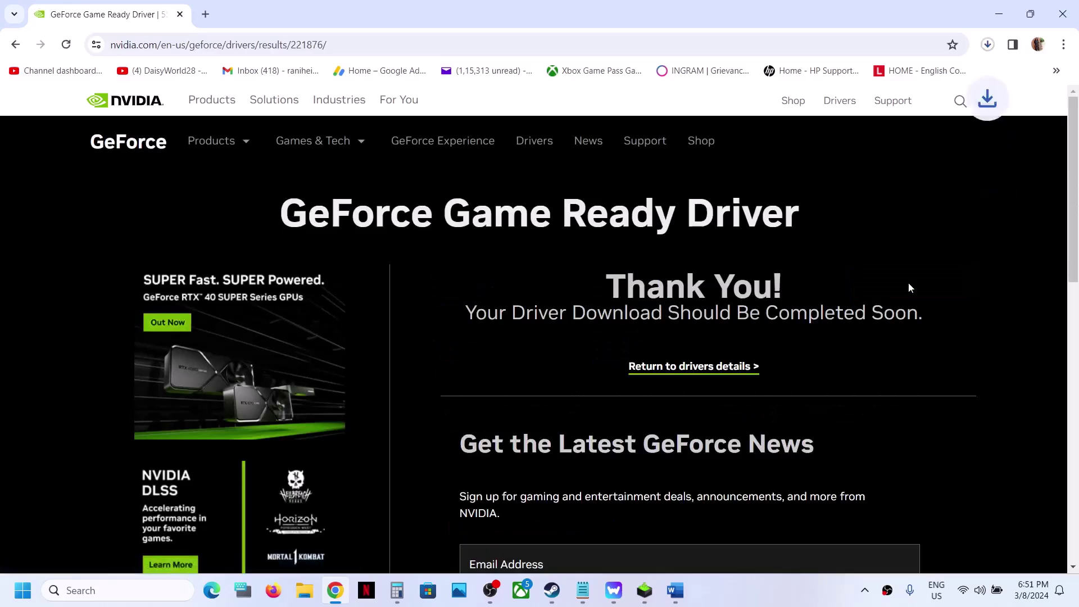
click(988, 44)
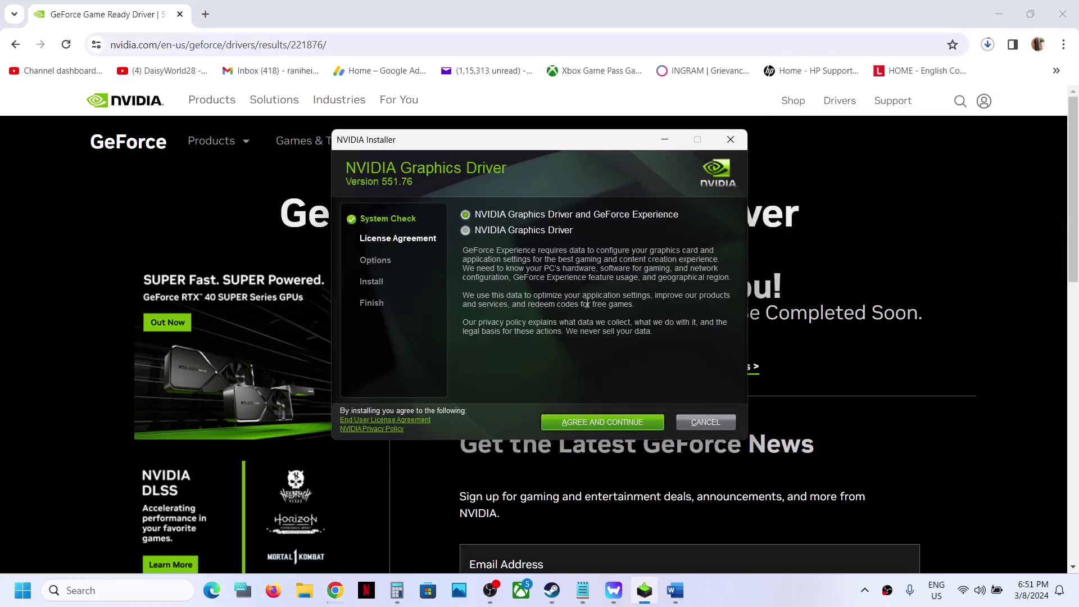
Step: Accept the NVIDIA license and start a Custom (Advanced) installation of the graphics driver with a clean installation enabled
click(590, 421)
click(465, 296)
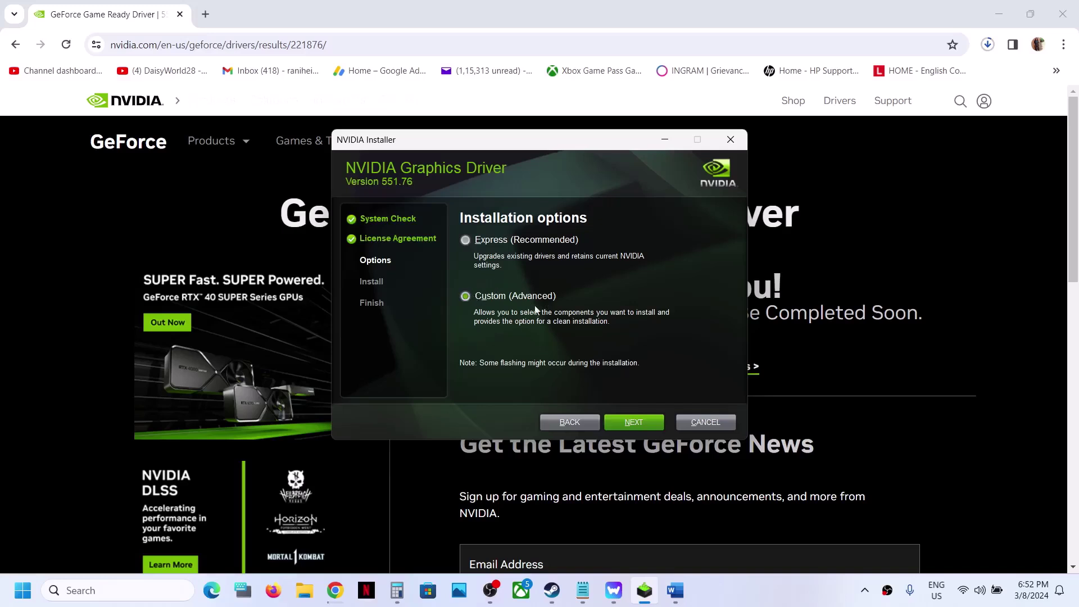
click(629, 428)
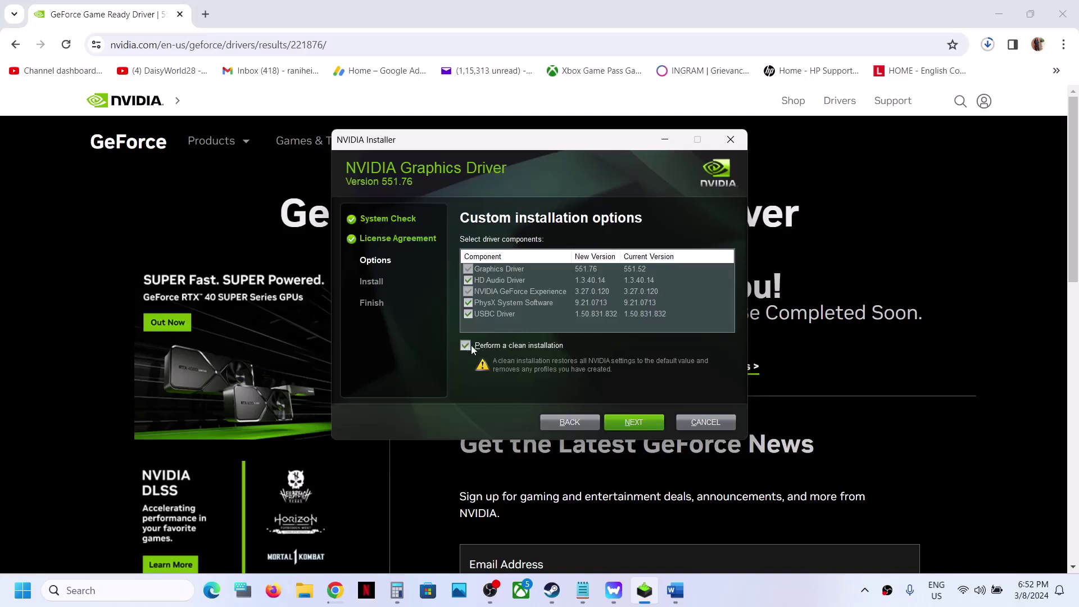
click(618, 423)
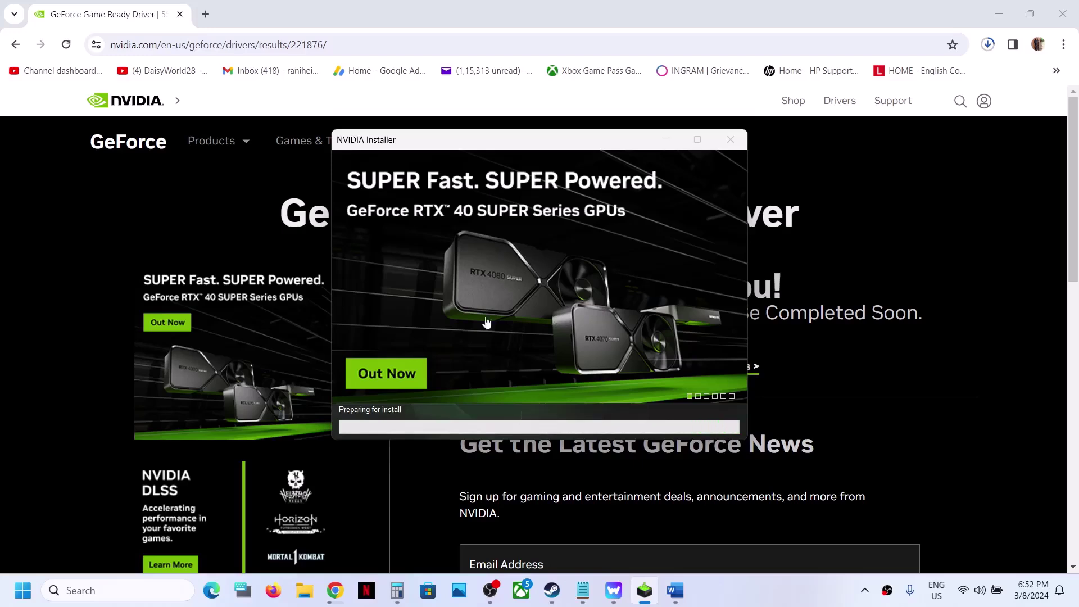
Step: Bring up the Windows power options and dismiss them without restarting the computer
key(super)
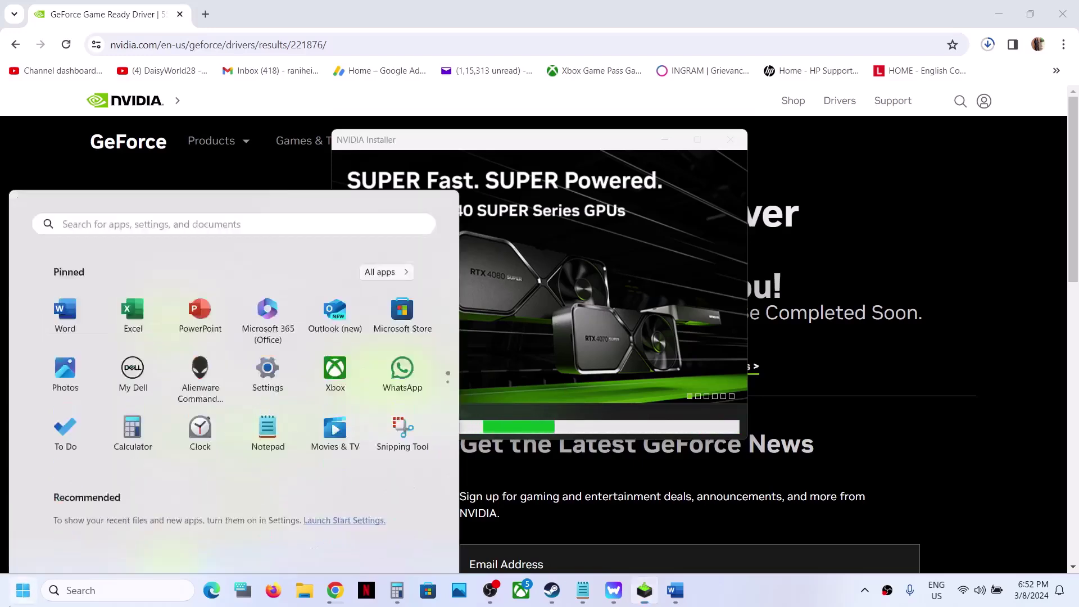
click(408, 541)
click(399, 512)
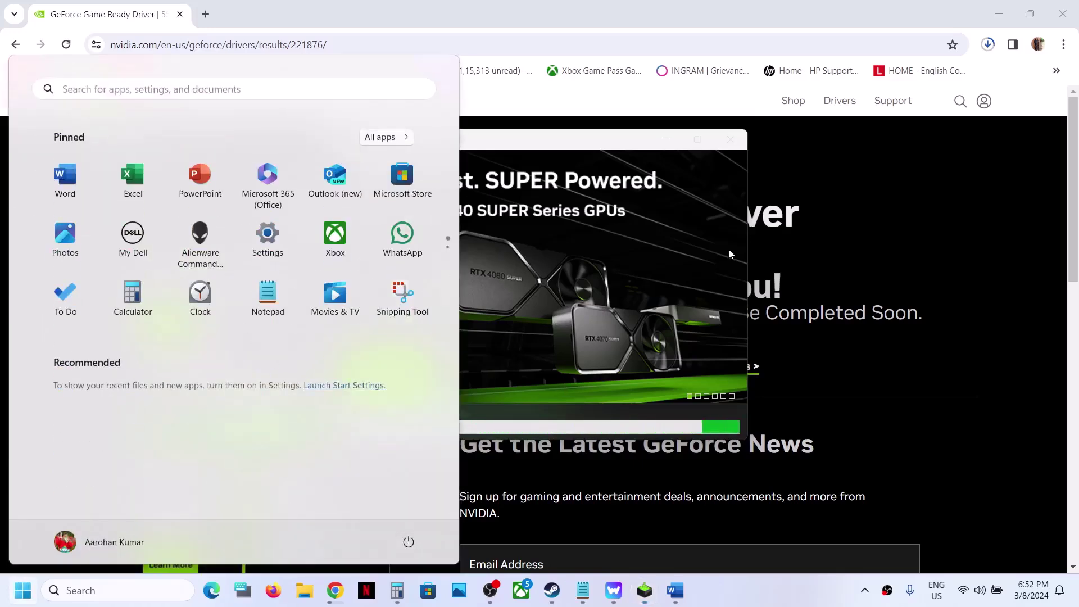
click(668, 236)
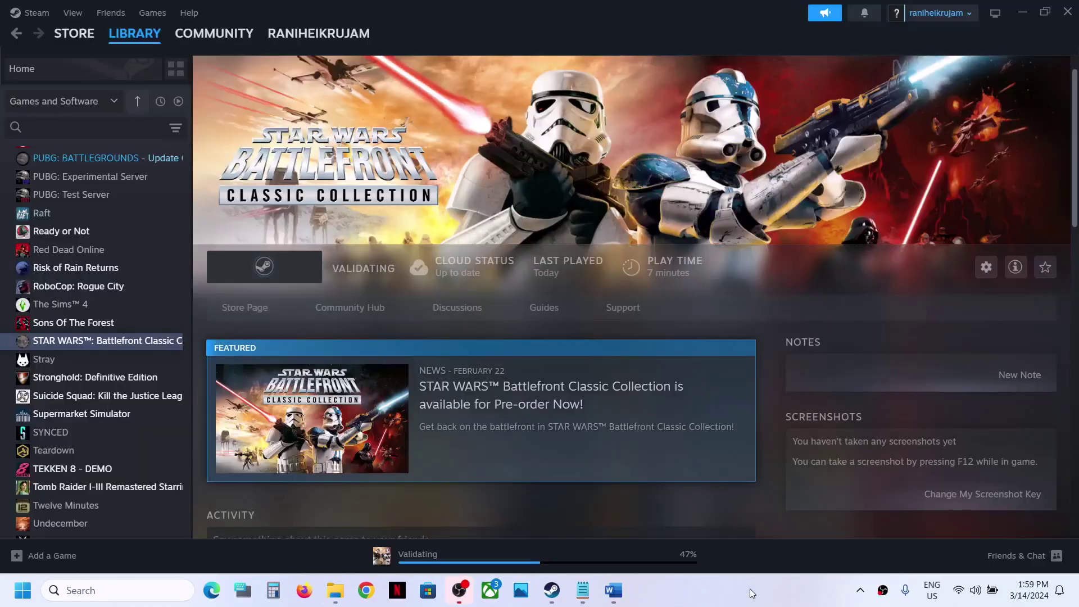
Step: Switch to the Word notes and highlight the Step 7 instruction about running the game on the dedicated graphics card
click(613, 590)
scroll(432, 366, down, 5)
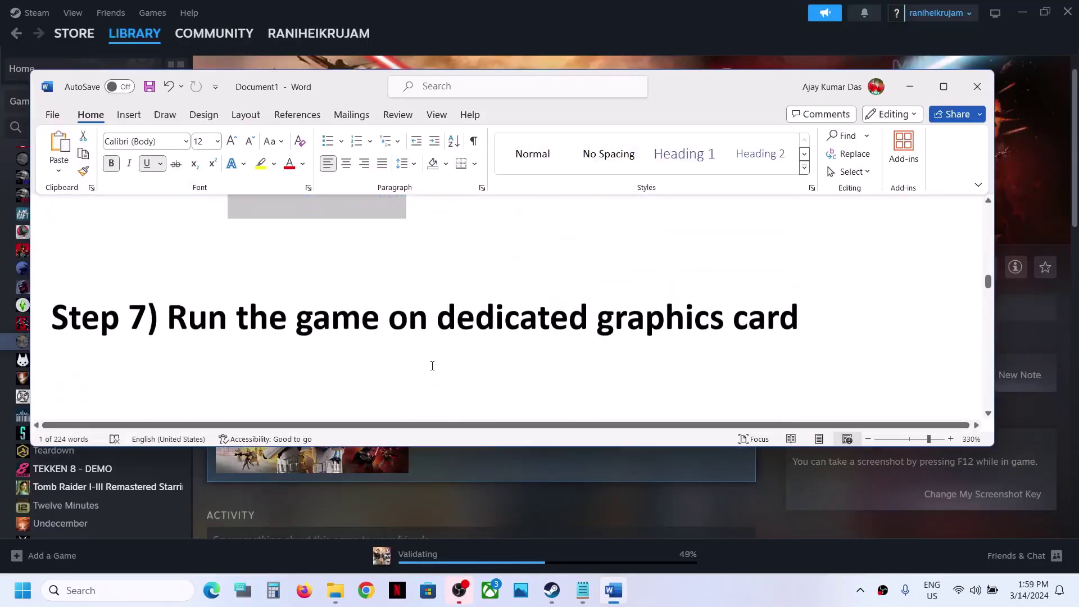
drag(196, 307, 674, 270)
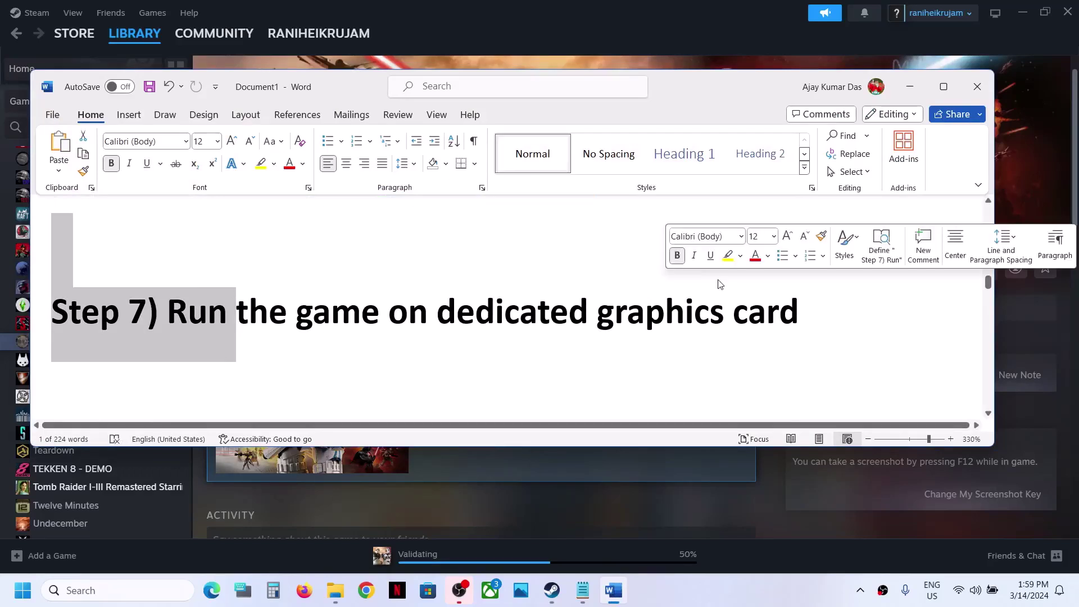
click(655, 317)
double_click(659, 319)
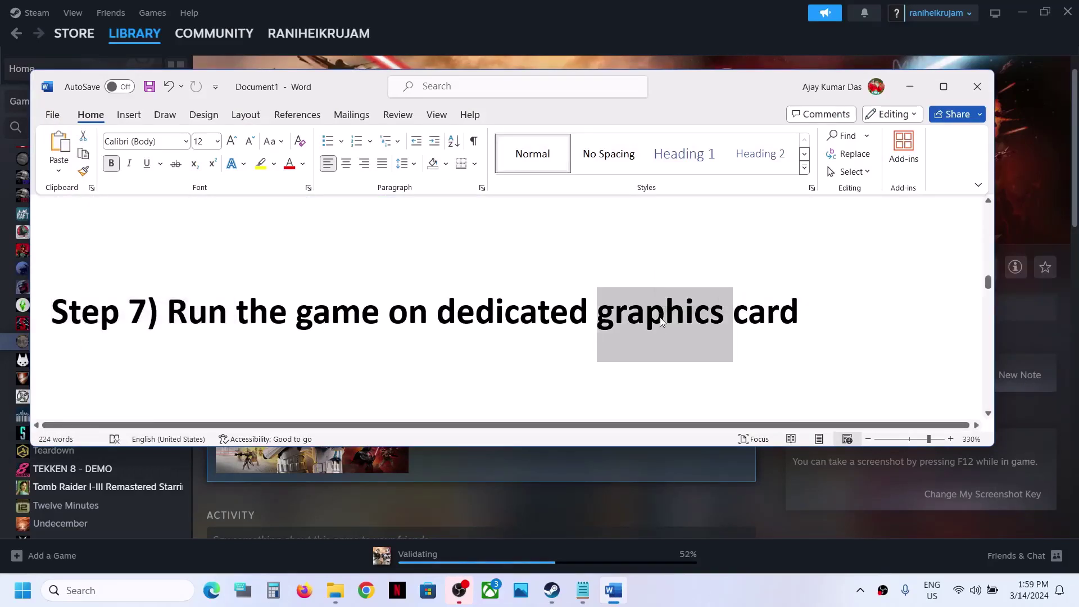
Step: Search Windows for "graphics settings" and open the Graphics settings page
click(110, 590)
text(graphics settings)
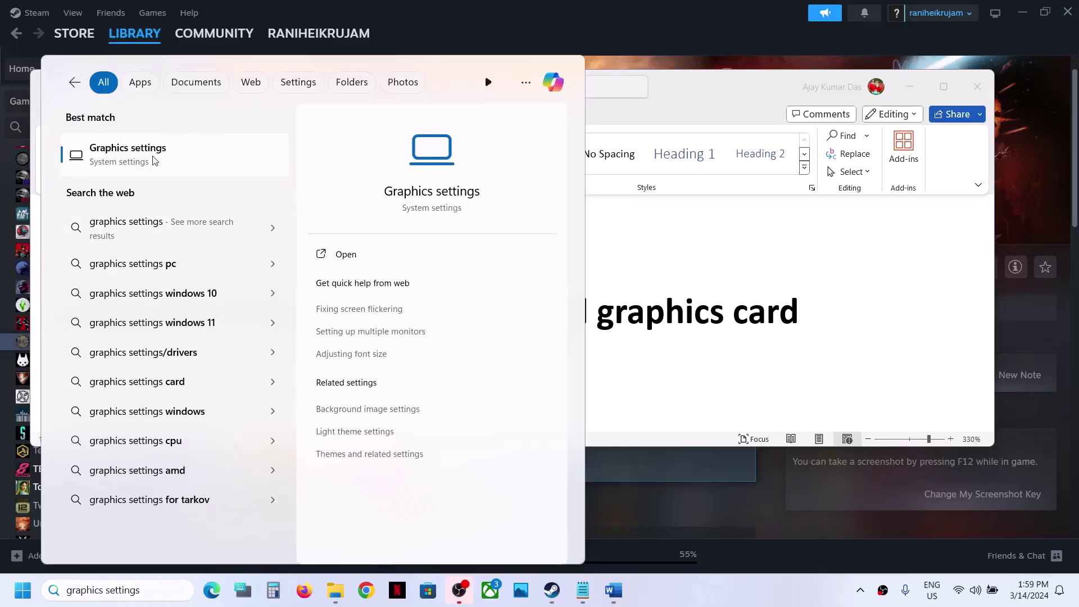
click(128, 153)
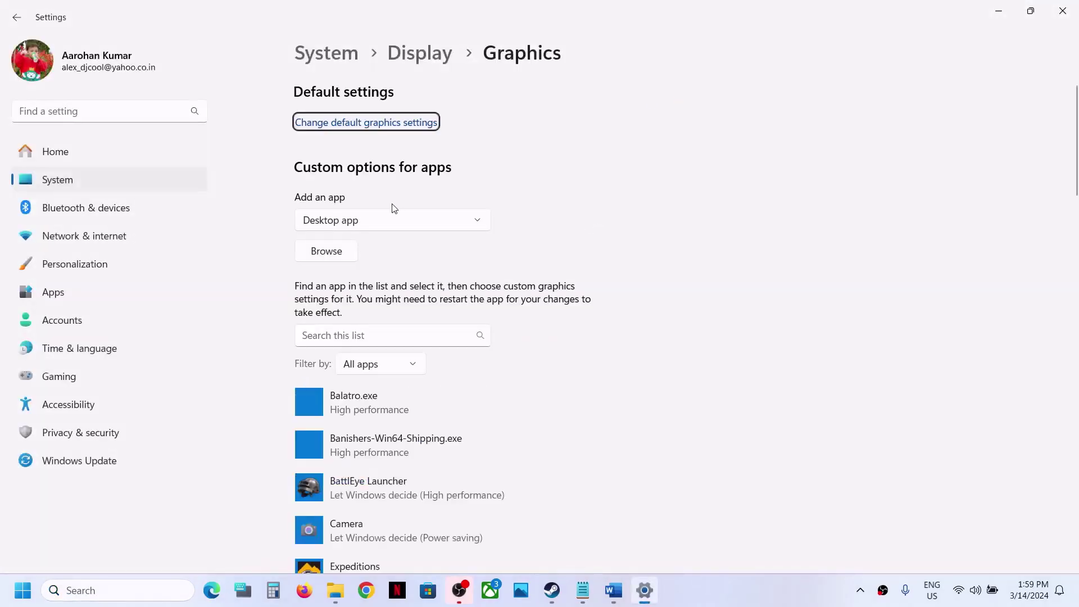
Step: Try to add the Battlefront application from Steam's steamapps\common\Battle folder to the custom graphics options for apps
click(343, 254)
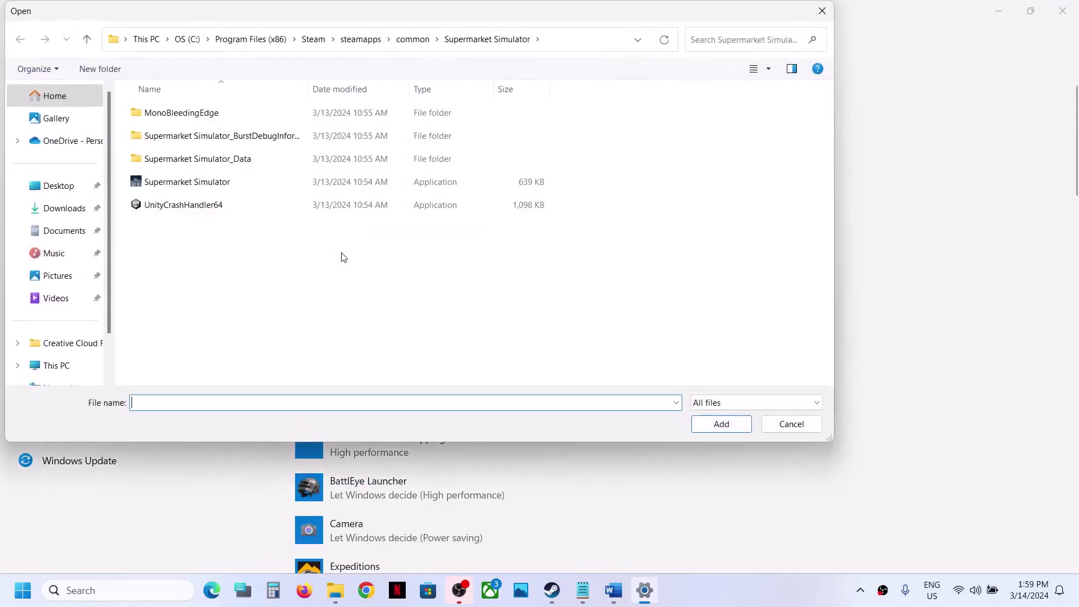
click(410, 42)
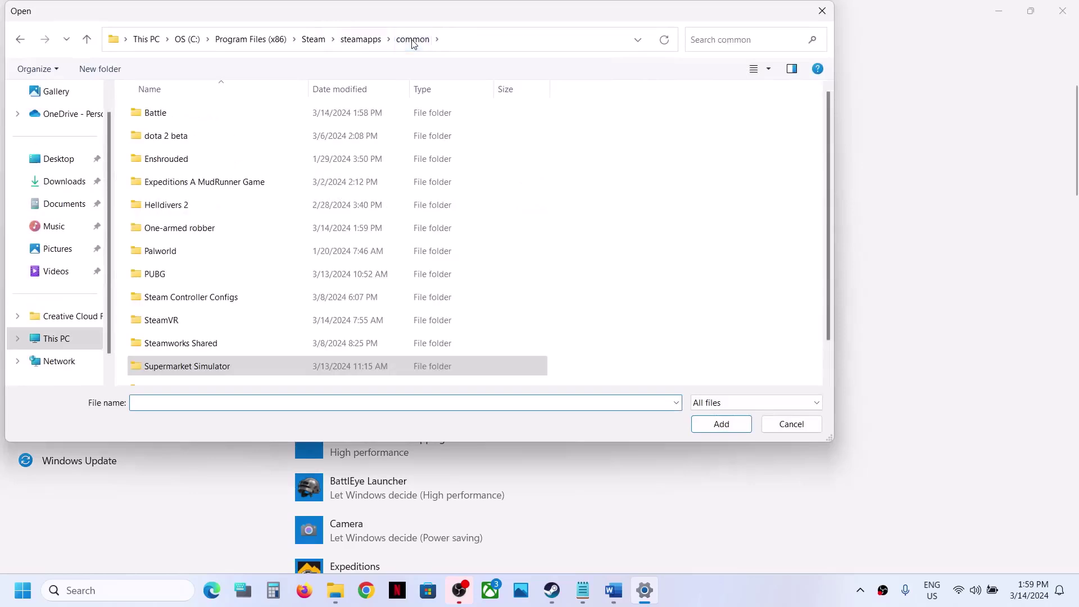
double_click(177, 111)
click(149, 235)
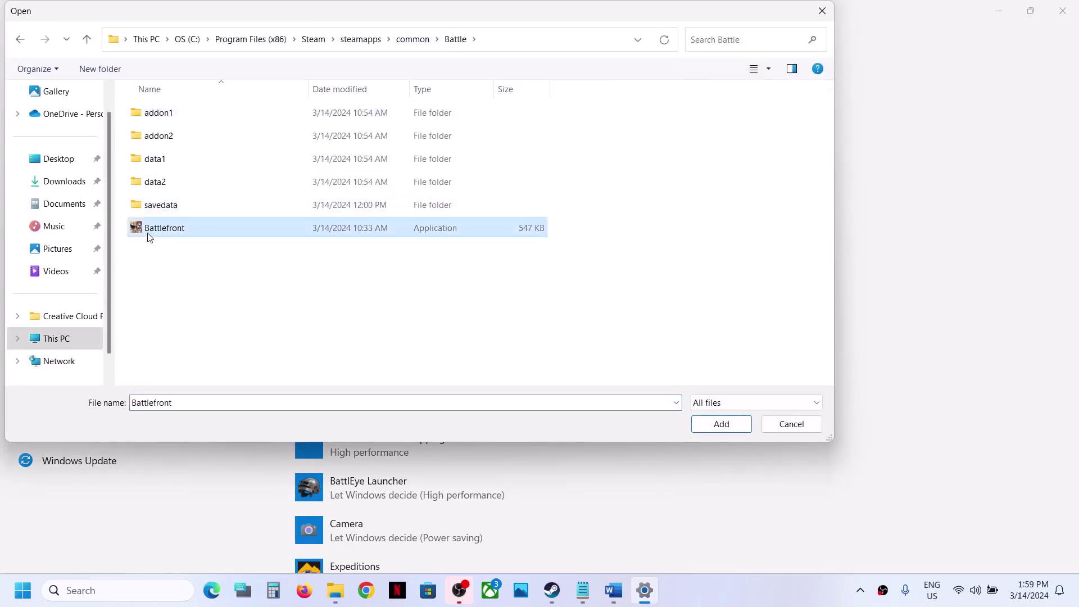
click(707, 426)
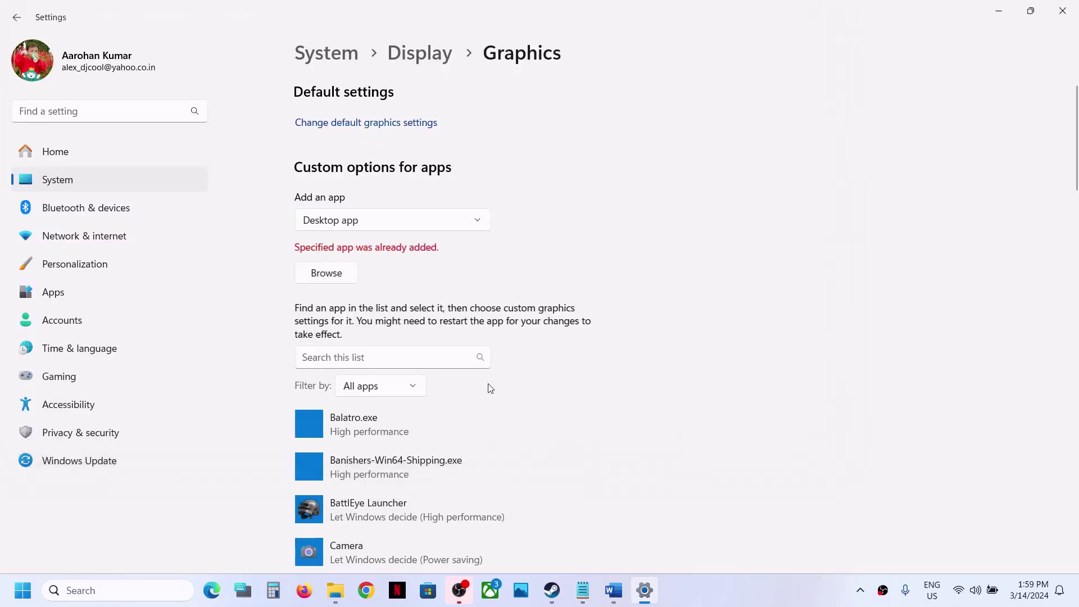
Step: Set the graphics preference of Star Wars: Battlefront II to High performance and save it
scroll(416, 326, down, 2)
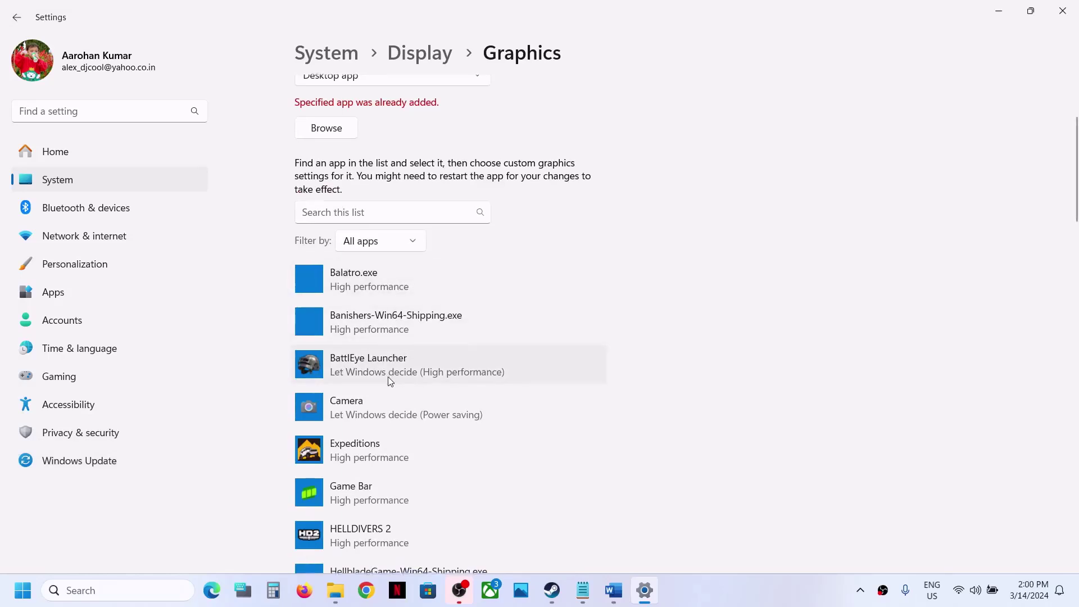
scroll(390, 376, down, 2)
scroll(389, 381, down, 1)
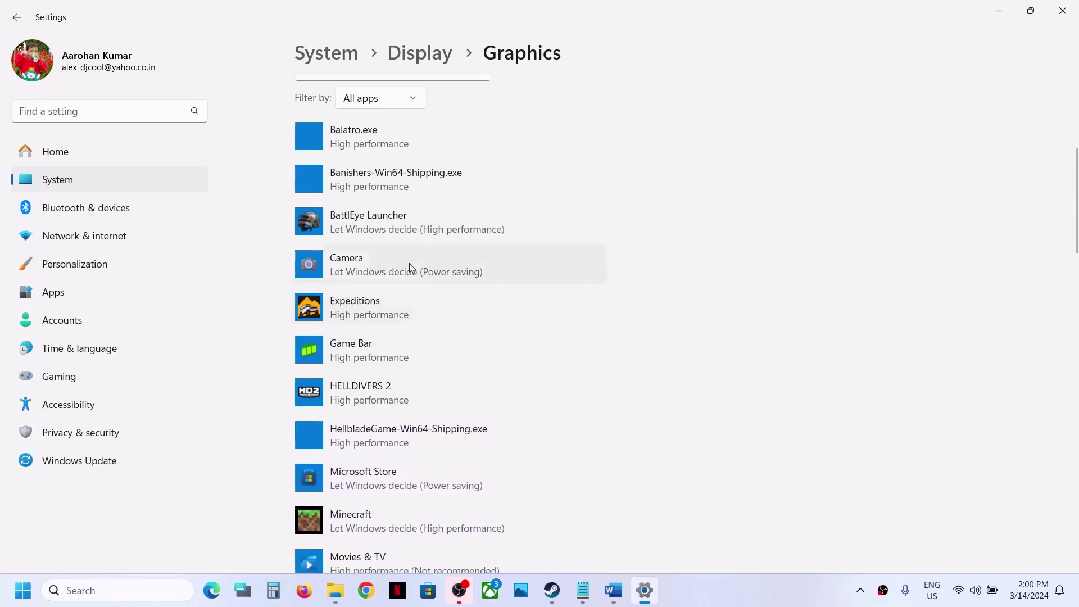
click(777, 596)
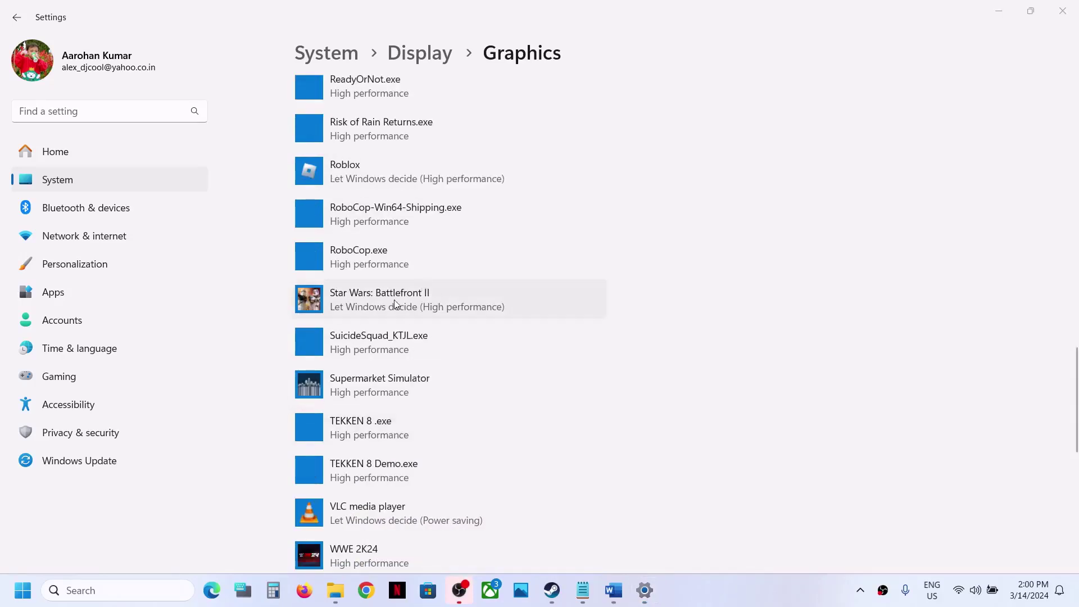
click(395, 304)
click(498, 372)
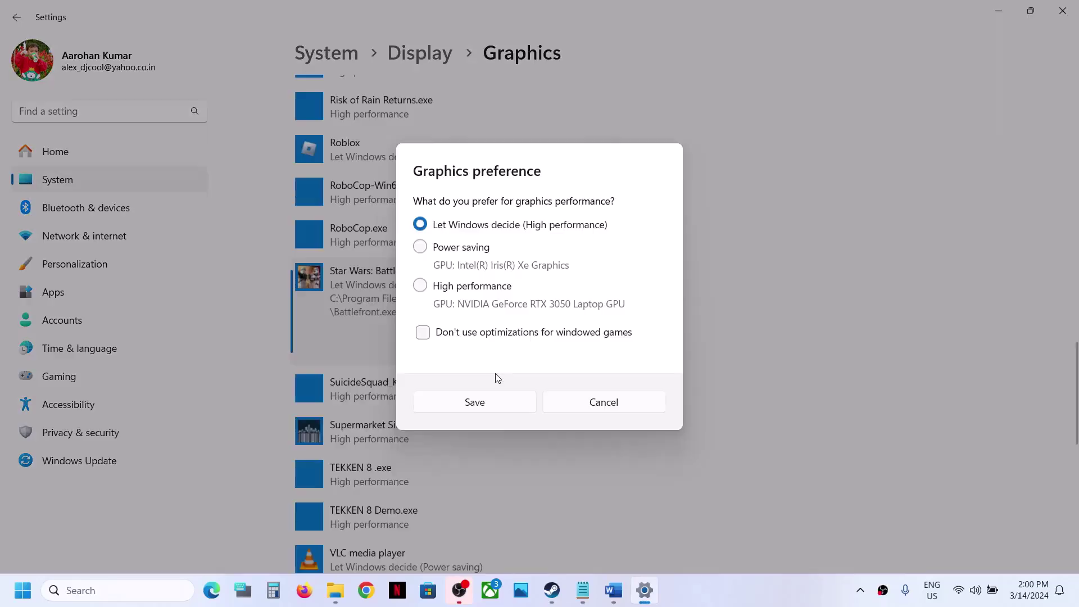
click(424, 289)
click(485, 402)
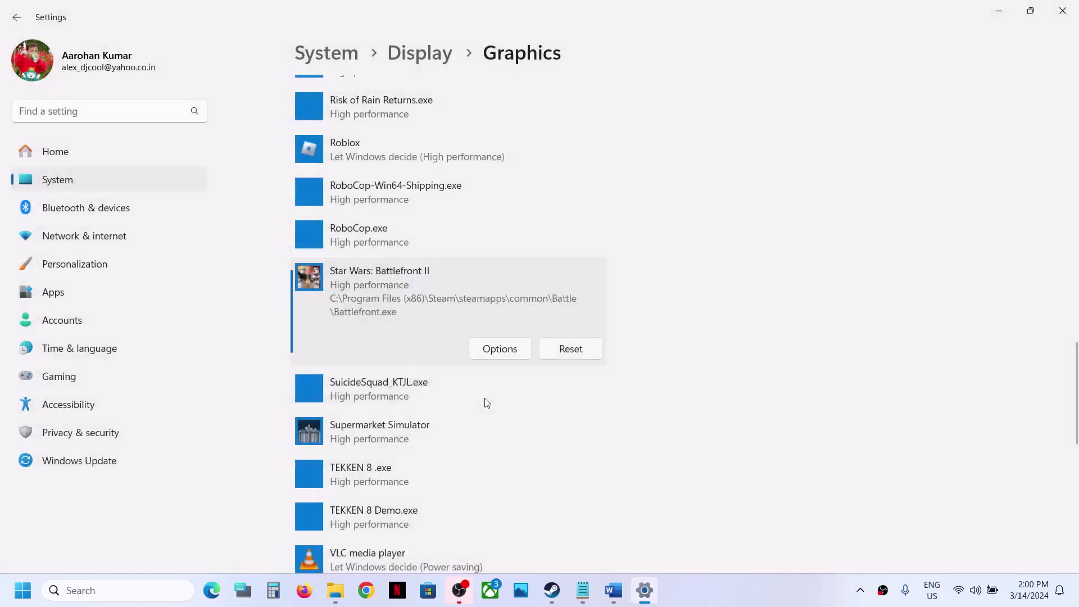
Step: Switch to the Word notes and highlight the Step 8 instruction on backing up and deleting save game files, including its progress-loss warning
click(551, 590)
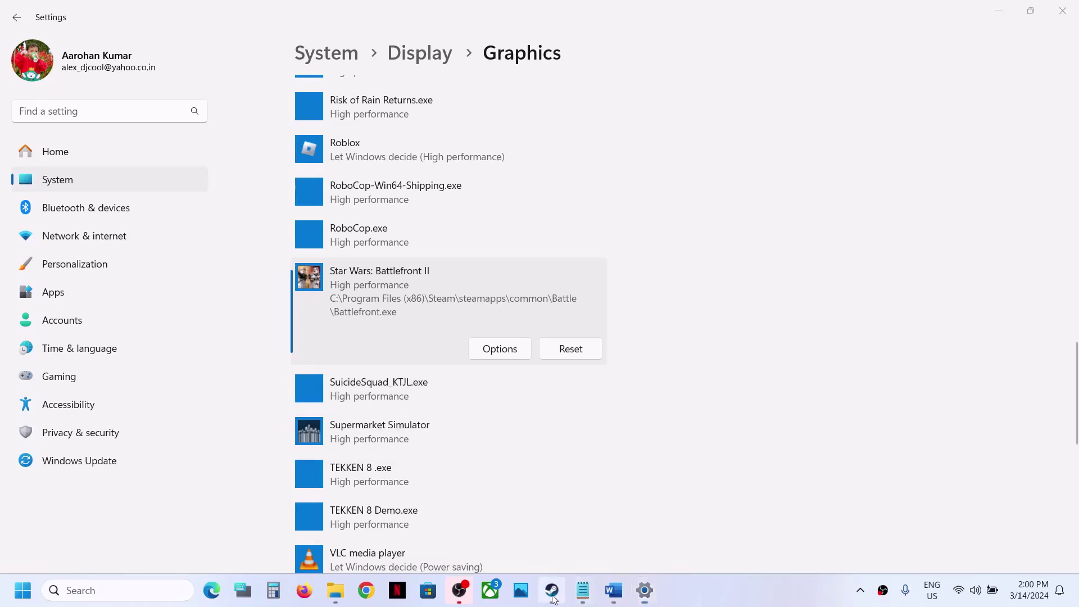
click(613, 590)
scroll(452, 338, down, 5)
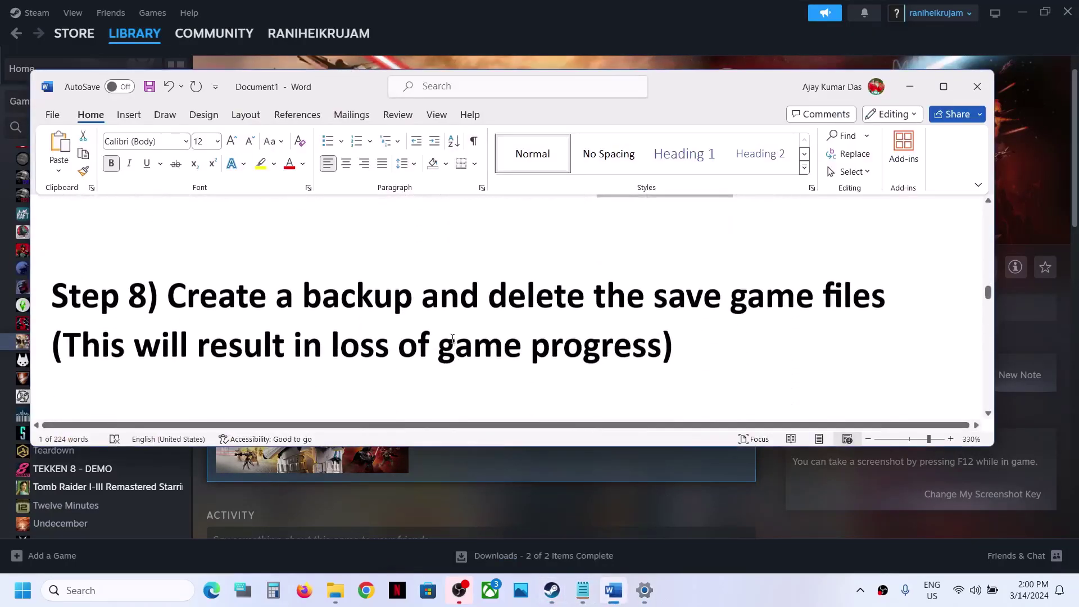
drag(180, 267, 394, 324)
click(535, 292)
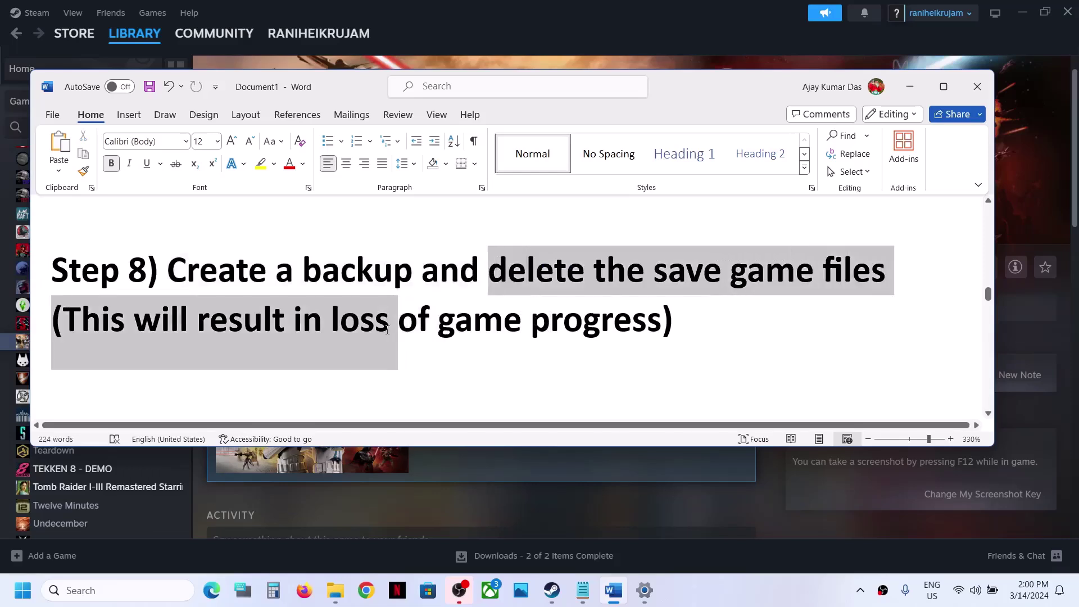
click(391, 325)
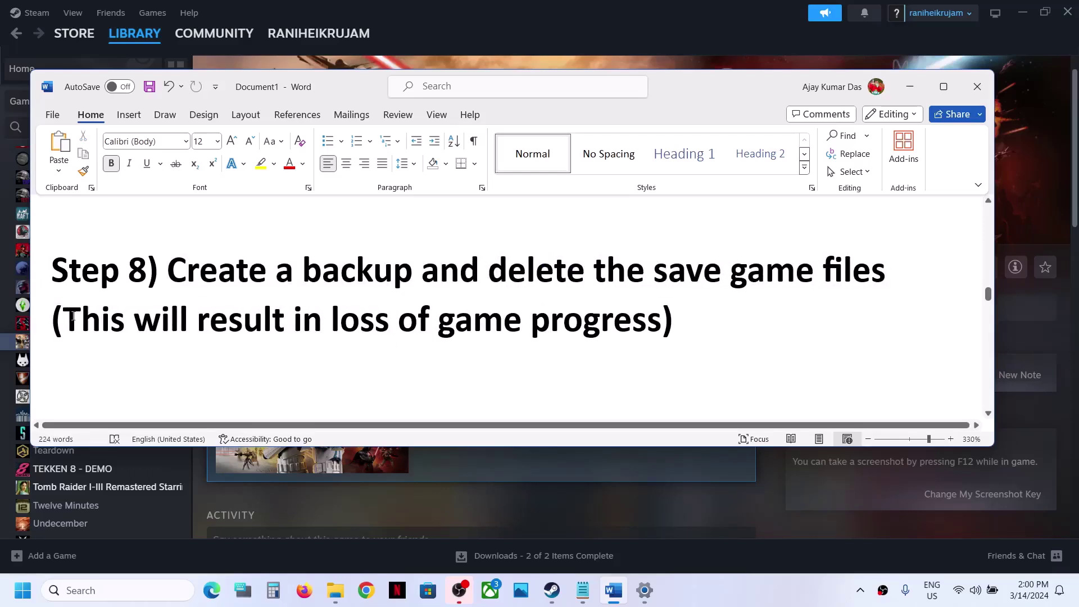
drag(67, 316, 589, 337)
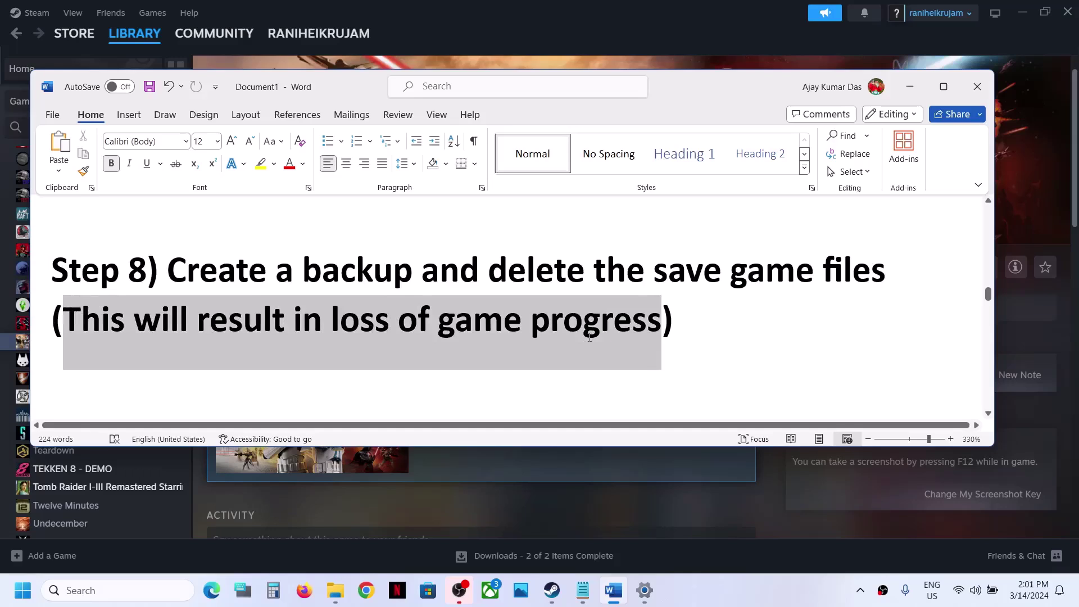
click(454, 344)
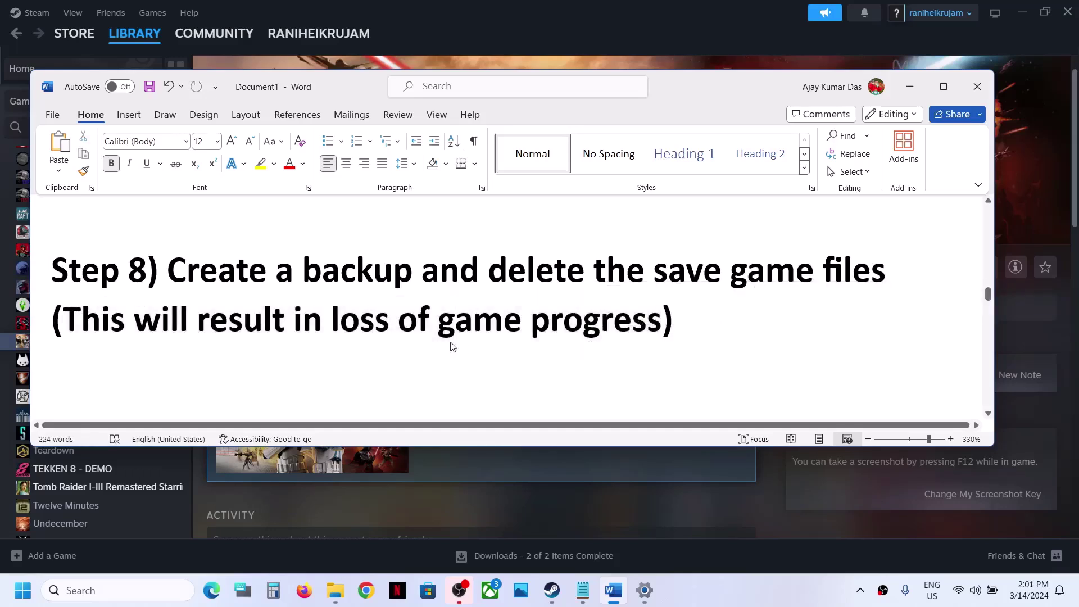
drag(68, 318, 577, 321)
click(302, 270)
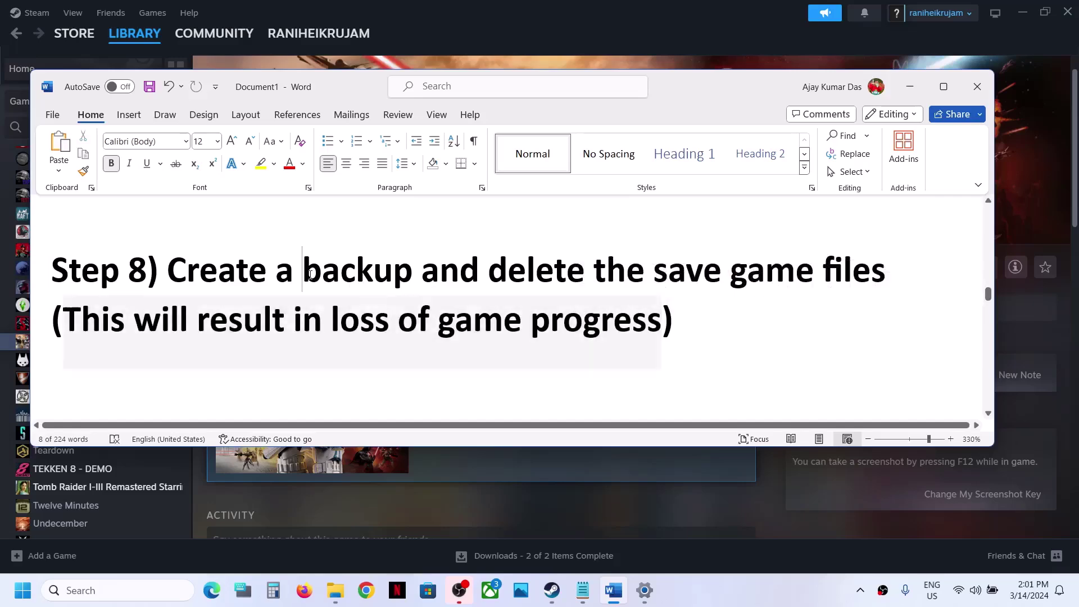
Step: Browse the local files of STAR WARS Battlefront Classic Collection from the Steam library and open the savedata folder
click(644, 11)
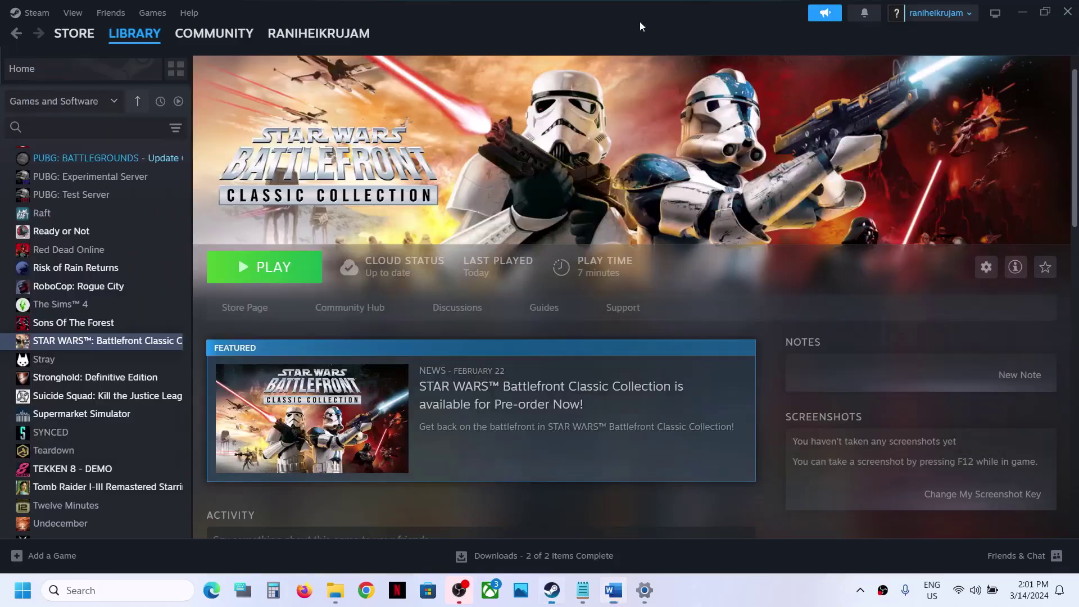
right_click(139, 344)
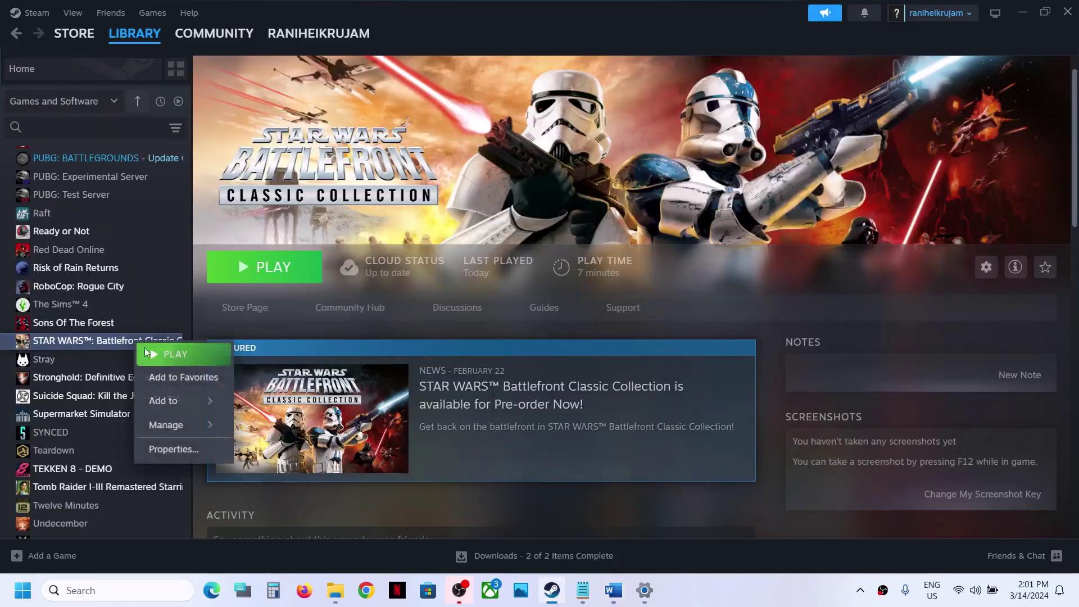
mouse_move(168, 425)
click(323, 451)
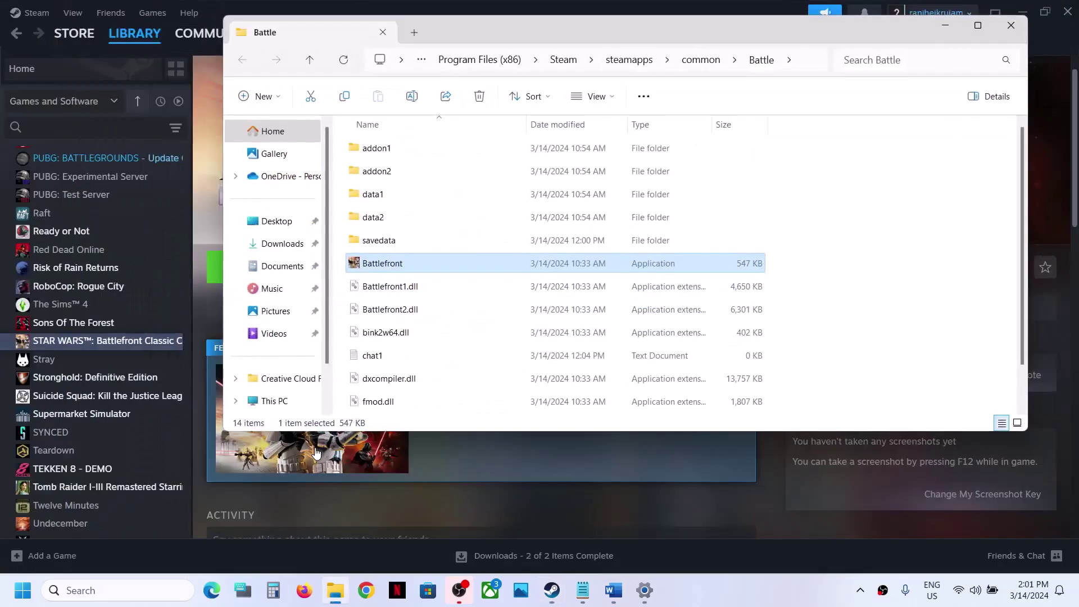
click(969, 31)
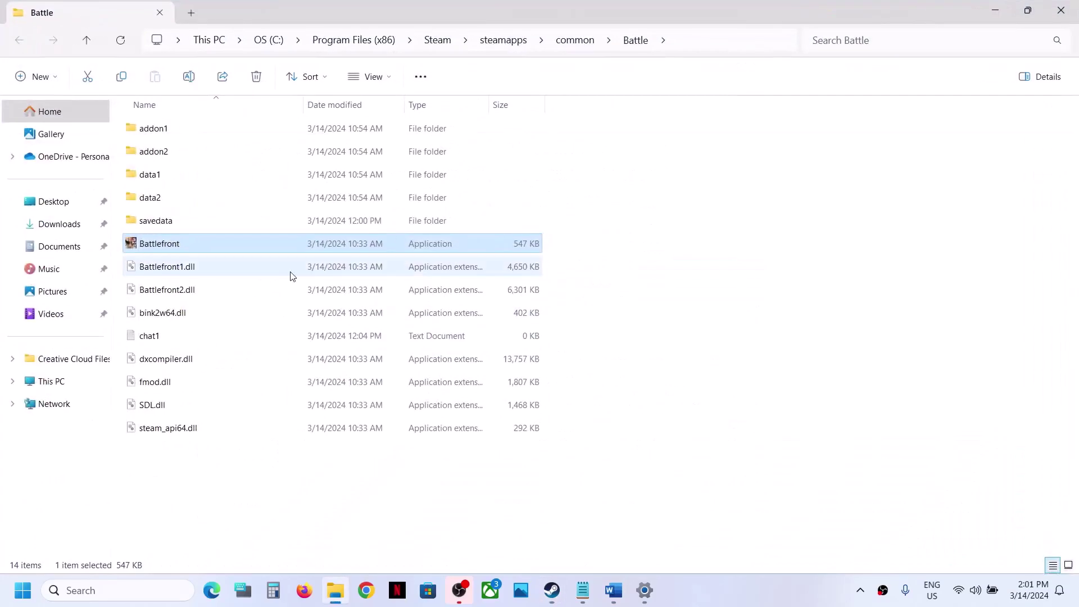
click(166, 224)
double_click(167, 224)
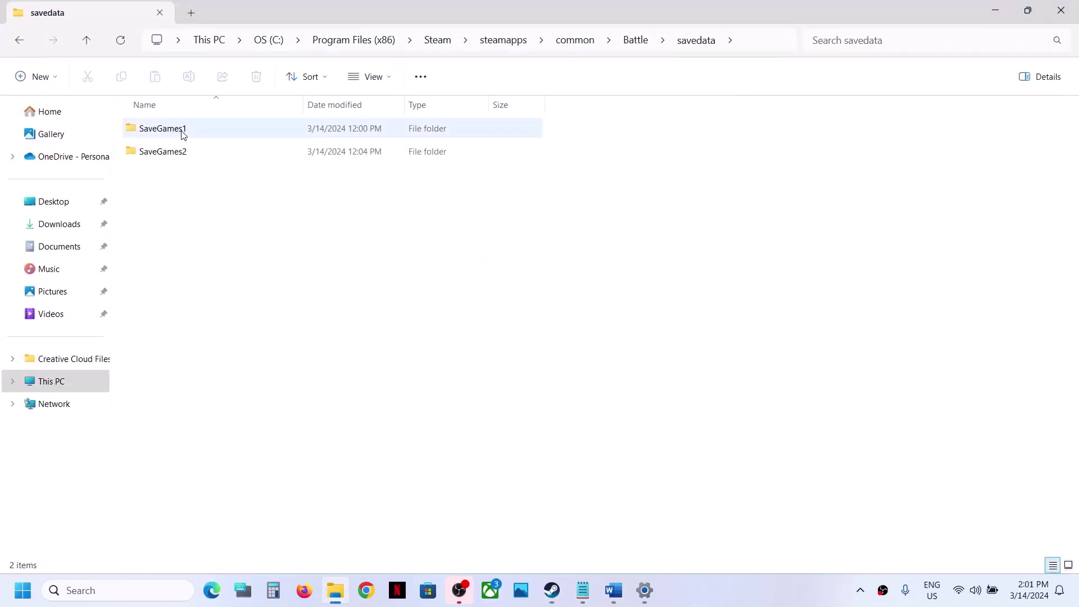
Step: Examine the SaveGames1 and SaveGames2 folders inside savedata and return to the parent Battle folder
drag(200, 186, 107, 66)
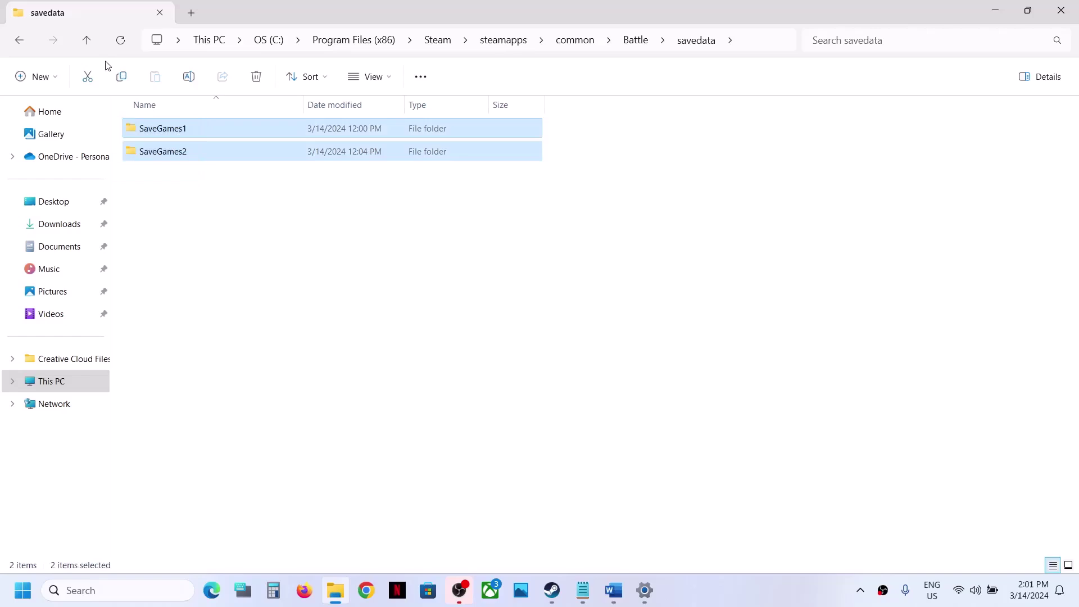
click(86, 39)
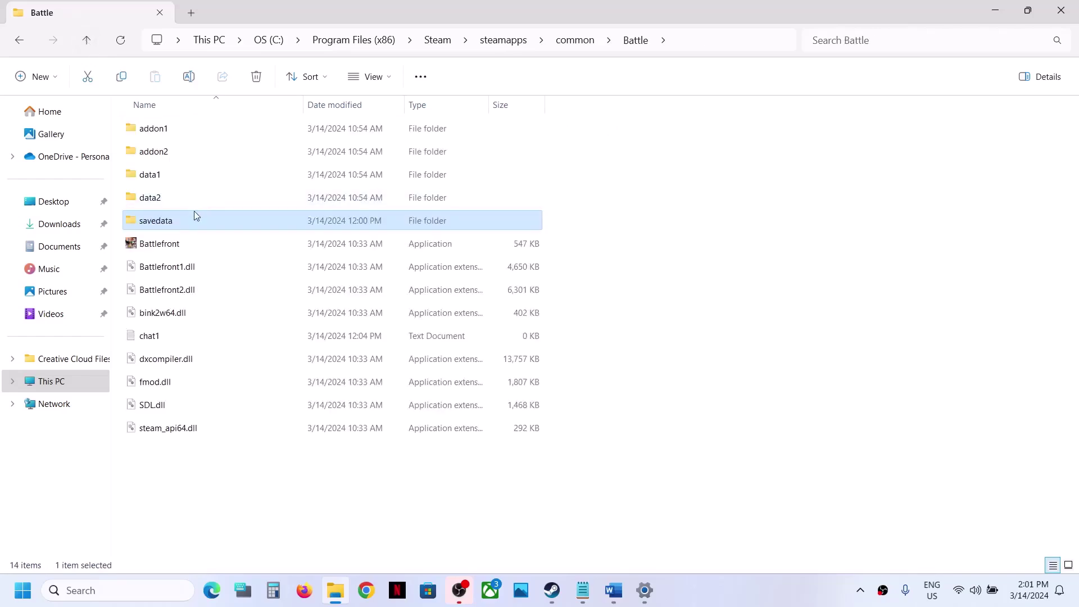
right_click(176, 225)
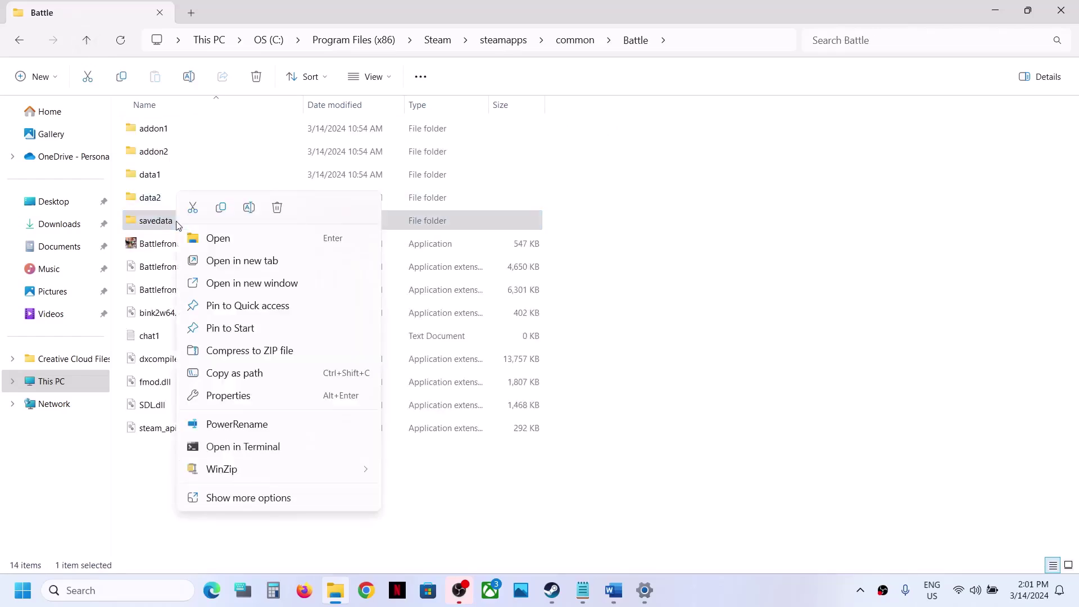
double_click(165, 226)
drag(331, 217, 163, 129)
click(87, 41)
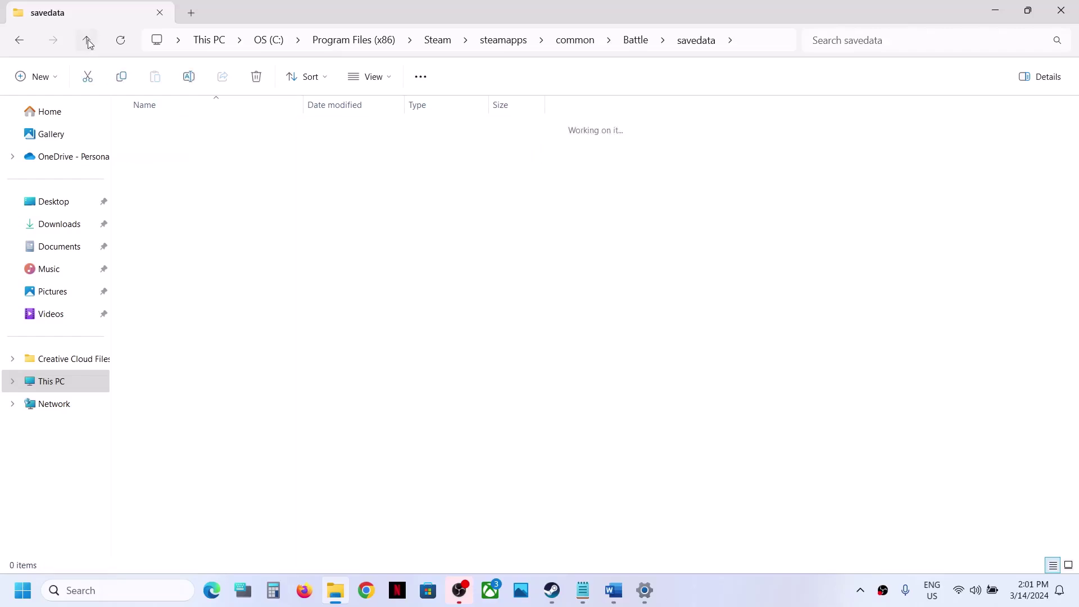
Step: Back up the savedata folder by copying it from the Battle folder to the desktop
right_click(158, 226)
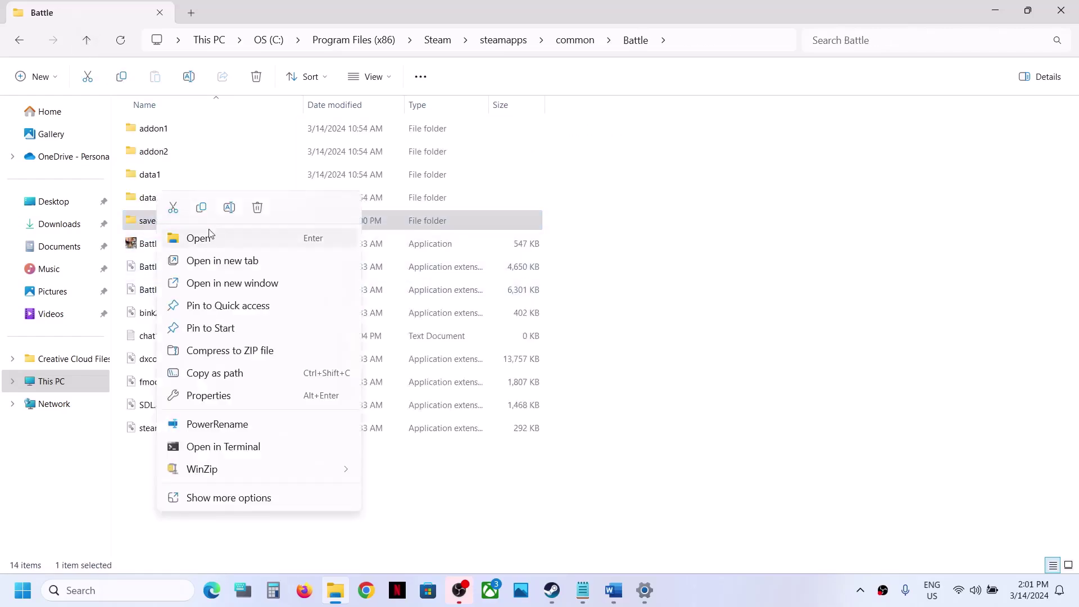
click(202, 207)
key(super+d)
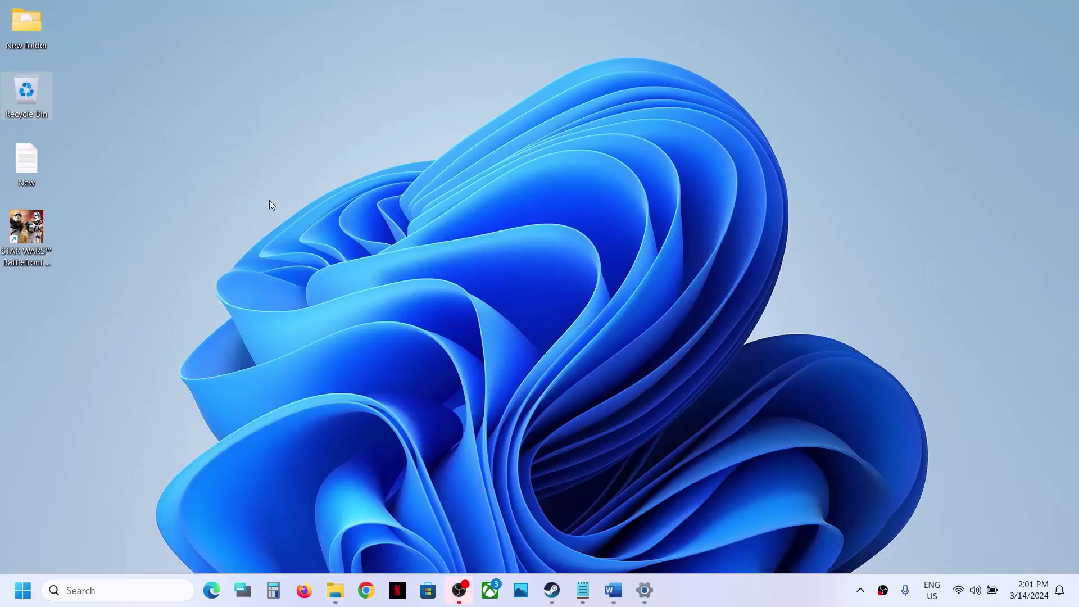
key(ctrl+v)
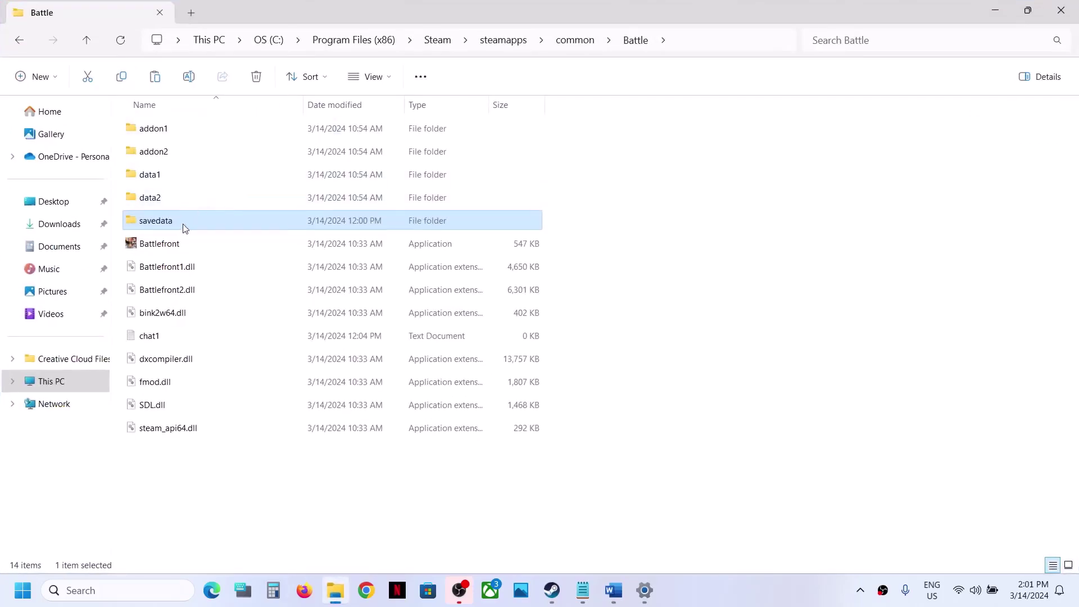
Step: Delete the savedata folder from the Battle folder and switch back to Steam
right_click(181, 230)
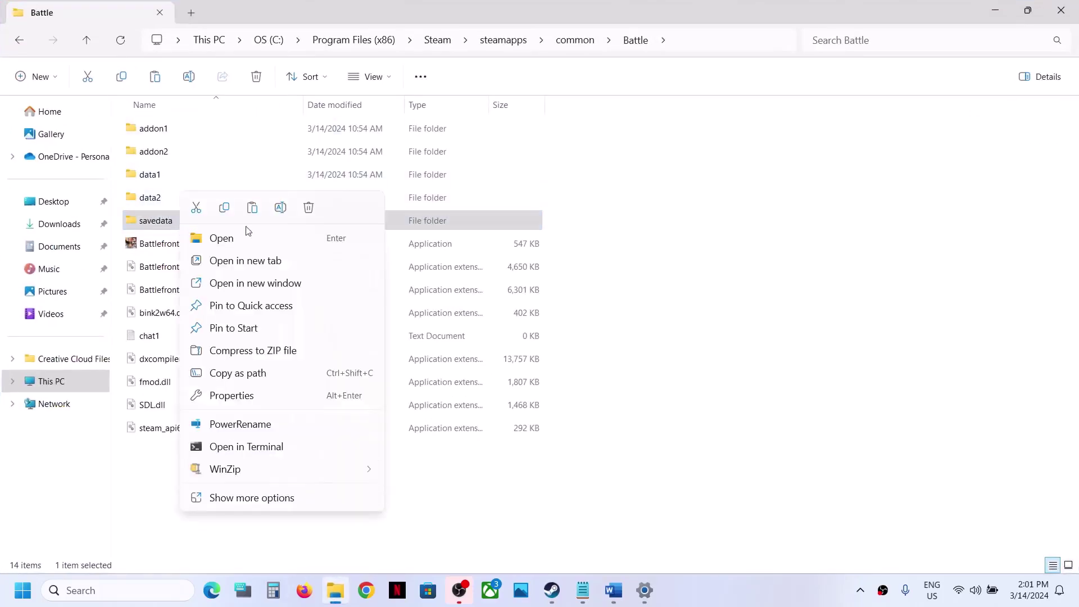
click(308, 209)
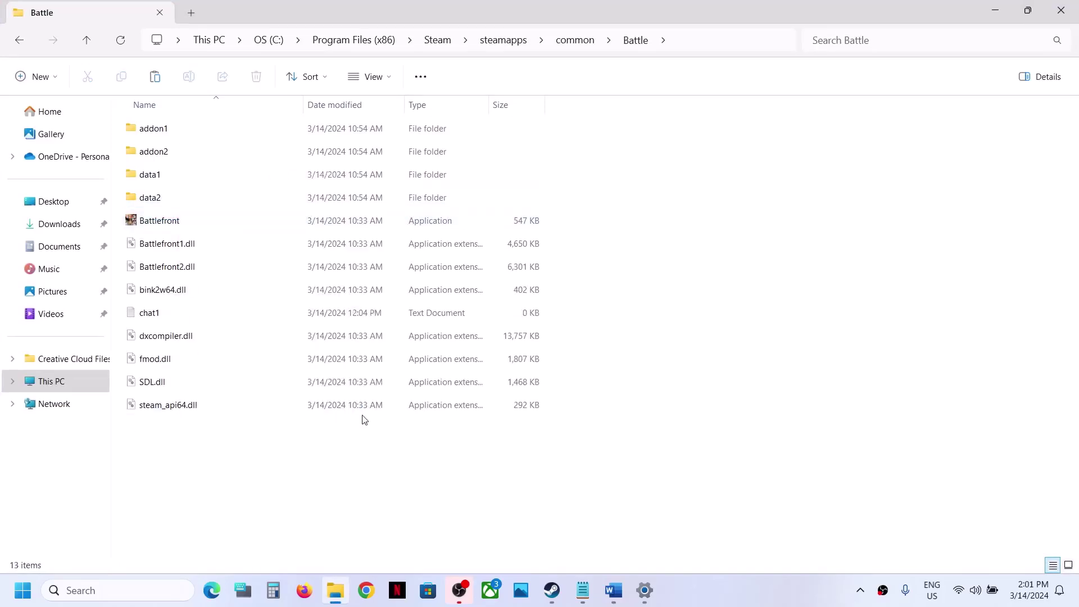
mouse_move(553, 590)
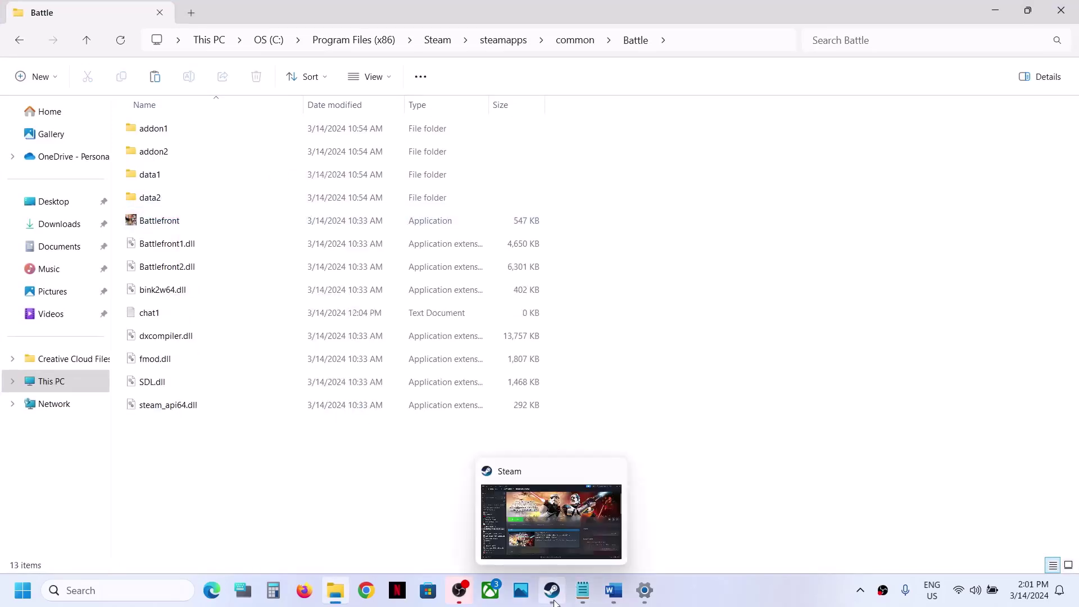
click(589, 480)
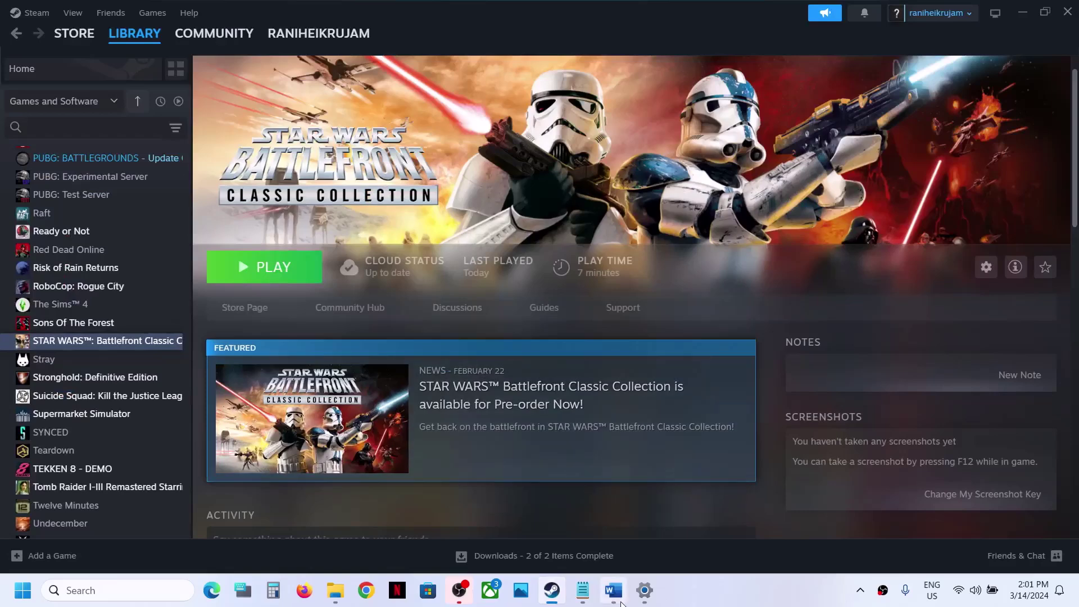
Step: Switch to the Word notes and highlight the Step 9 heading "Increase the Virtual Memory"
mouse_move(621, 603)
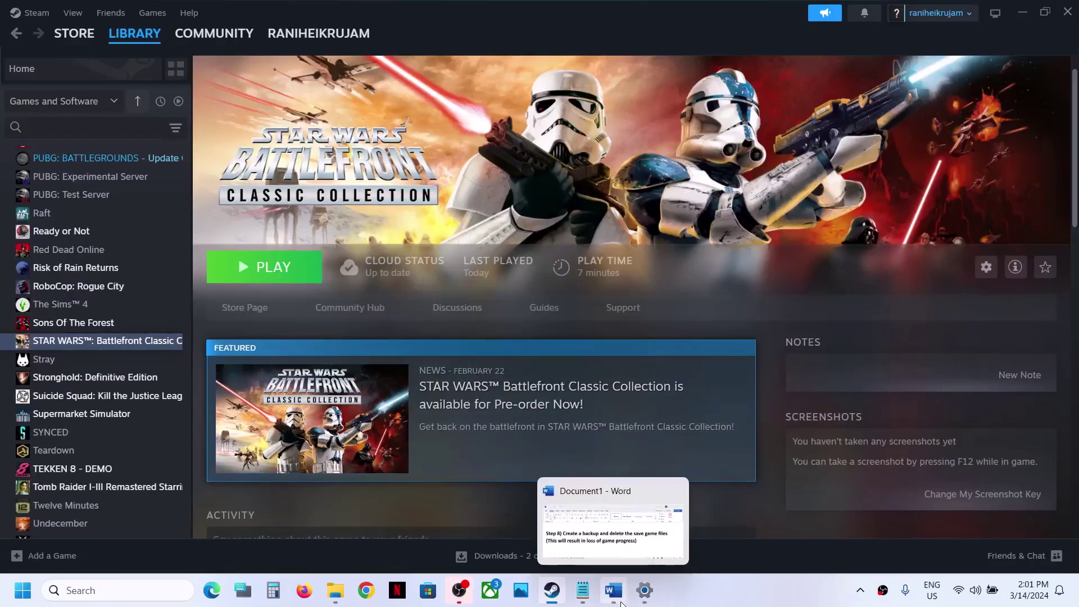
click(621, 603)
scroll(248, 302, down, 5)
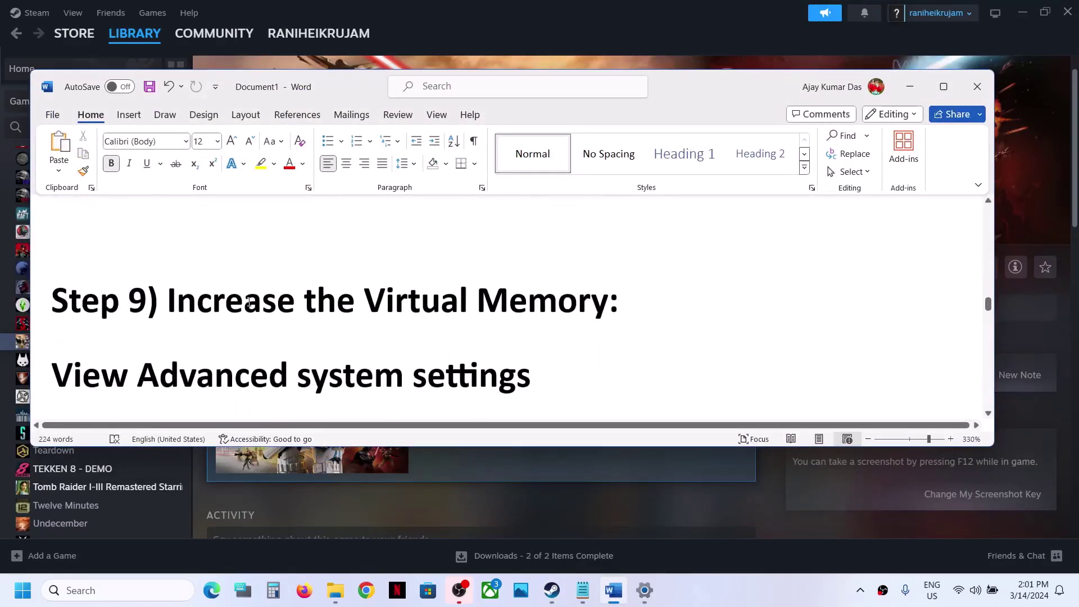
drag(175, 298, 609, 300)
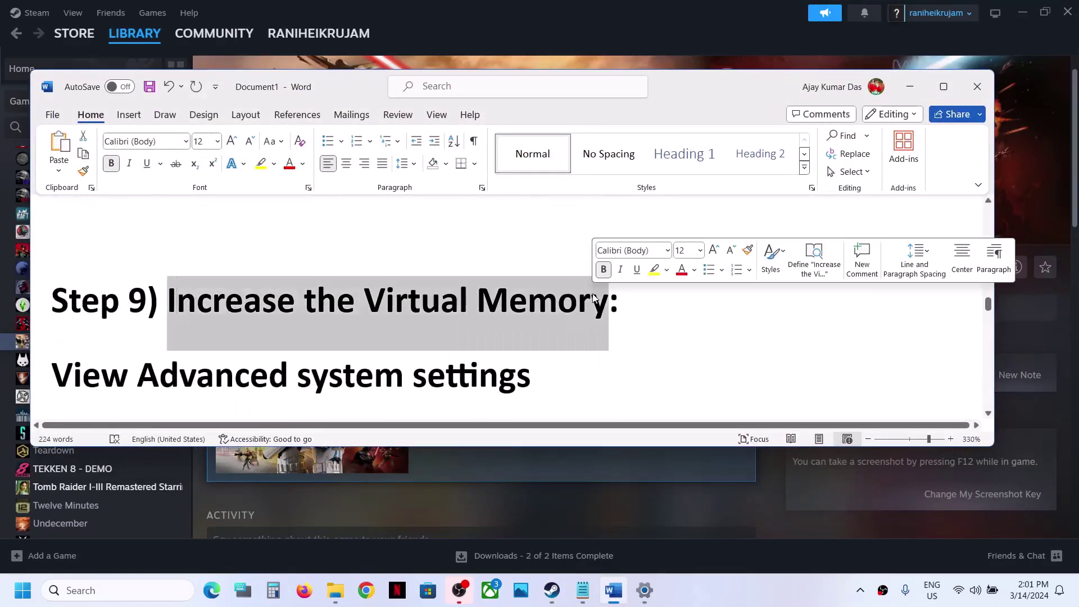
click(776, 508)
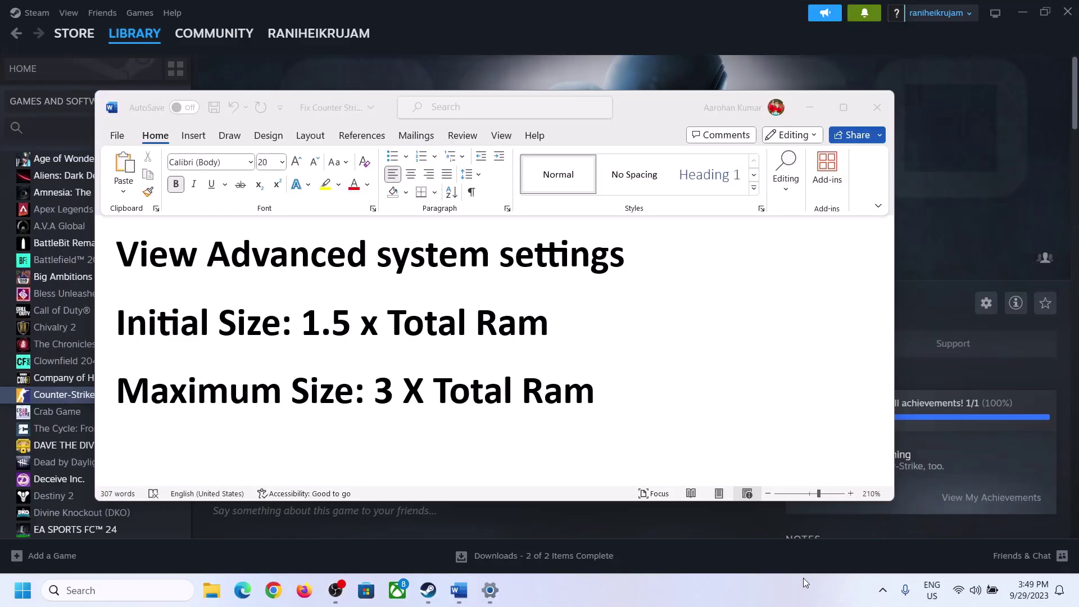
Step: Copy "View Advanced system settings" from the notes, search Windows for it and open the System Properties dialog
click(162, 261)
drag(129, 260, 607, 261)
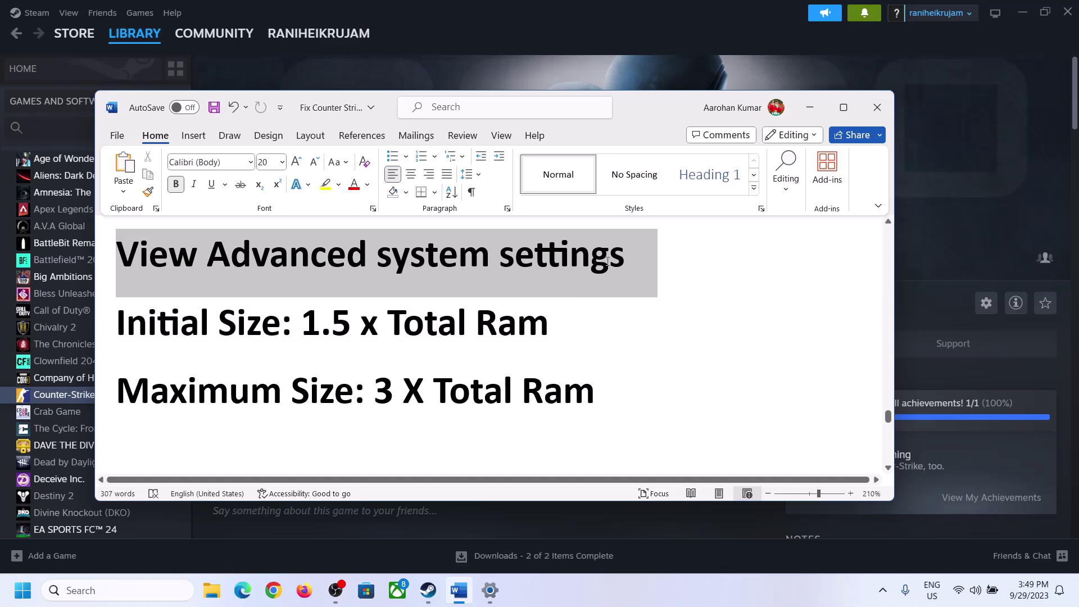
key(ctrl+c)
click(129, 590)
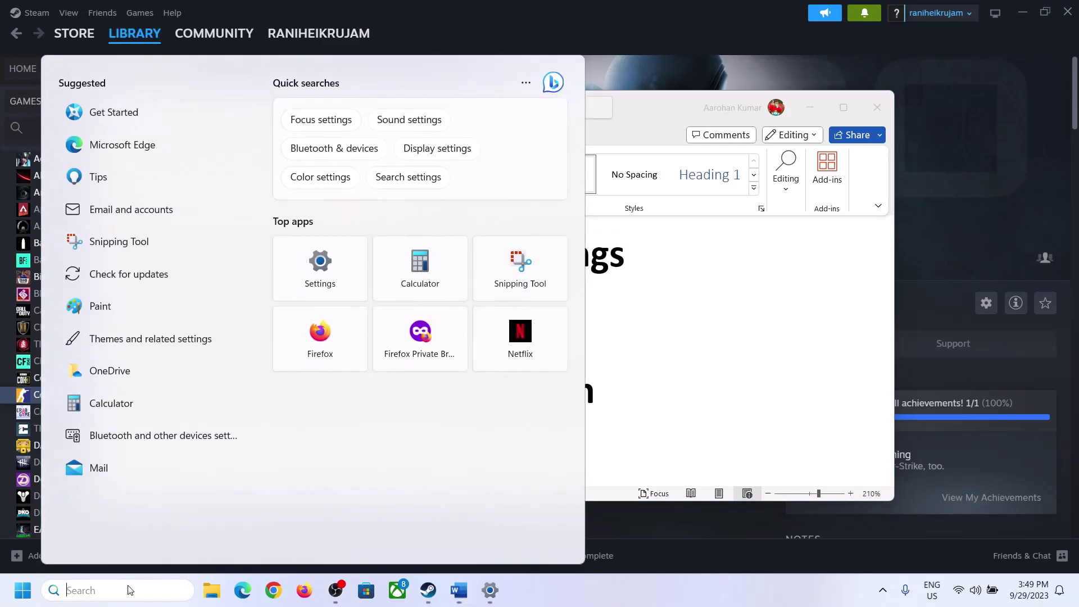
key(ctrl+v)
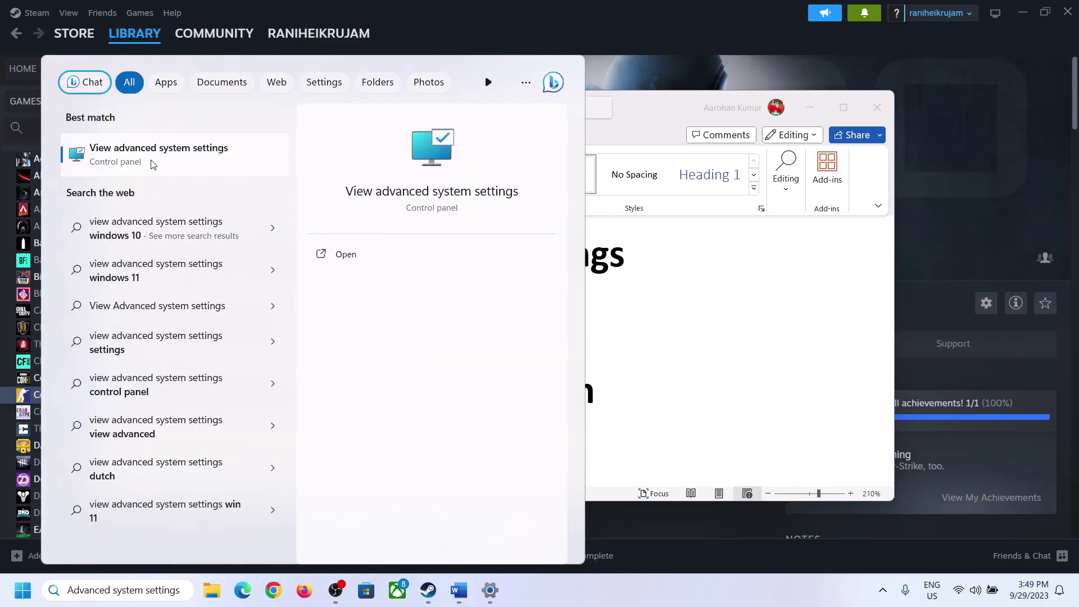
click(153, 164)
drag(224, 110, 482, 193)
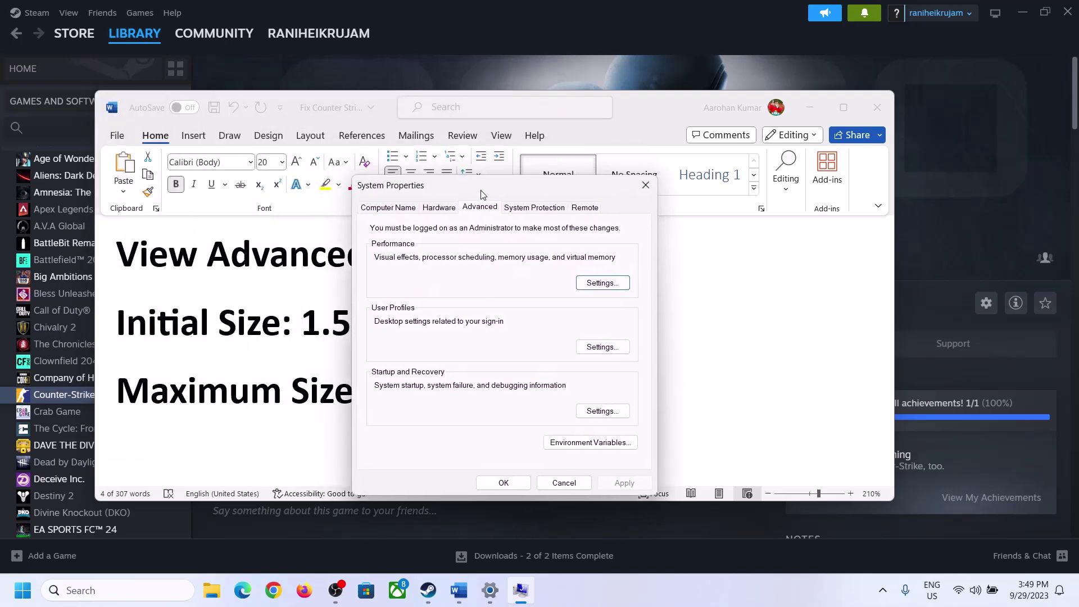
Step: Open the Virtual Memory dialog from the advanced performance options
click(606, 286)
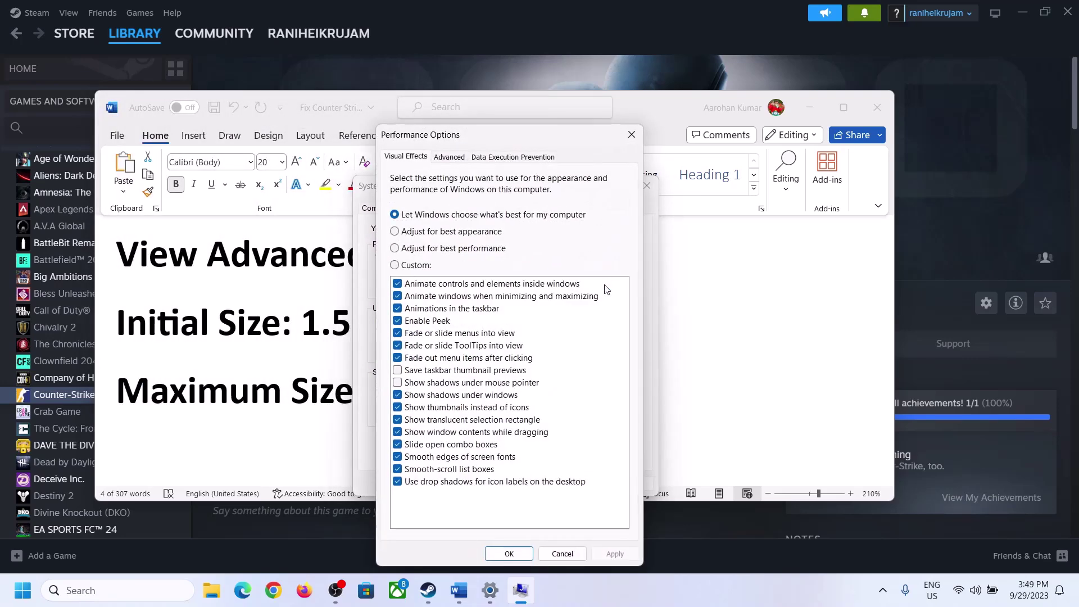
click(455, 160)
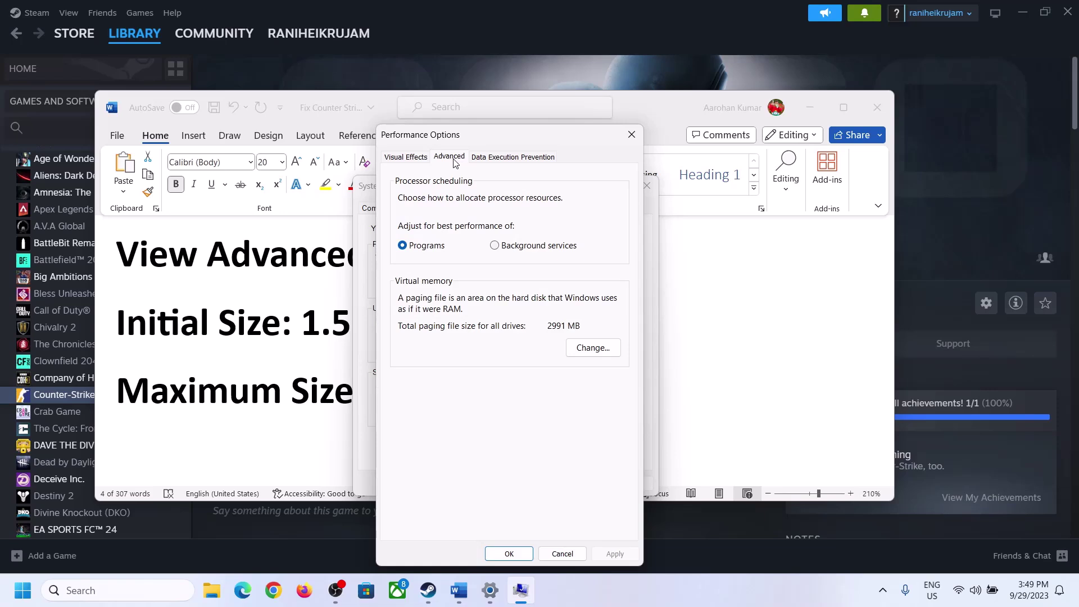
click(598, 347)
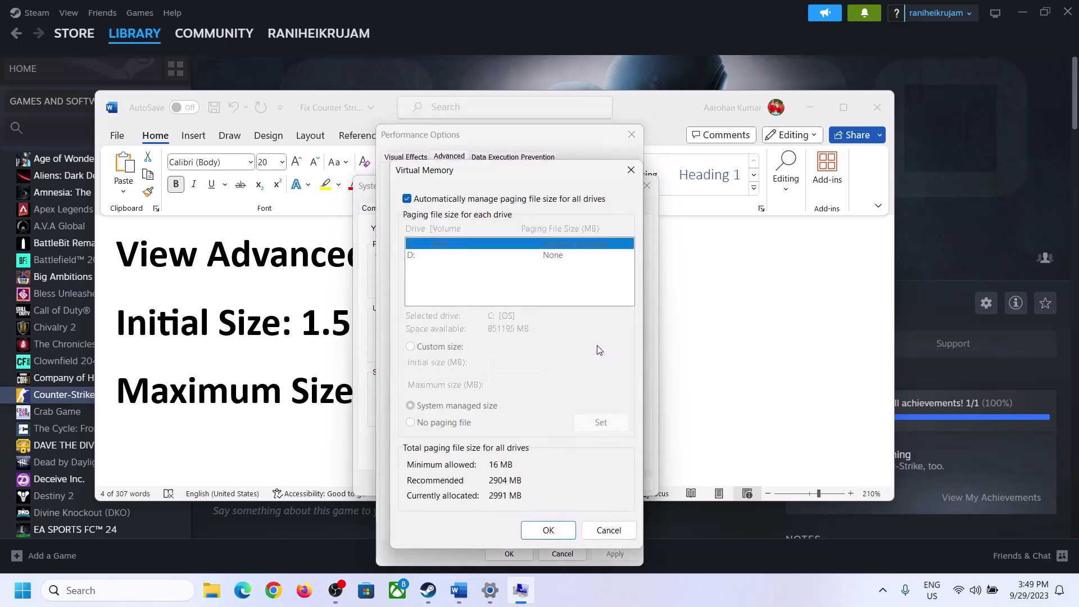
Step: Turn off automatic paging file management for all drives and choose a custom size for the C: drive
click(407, 200)
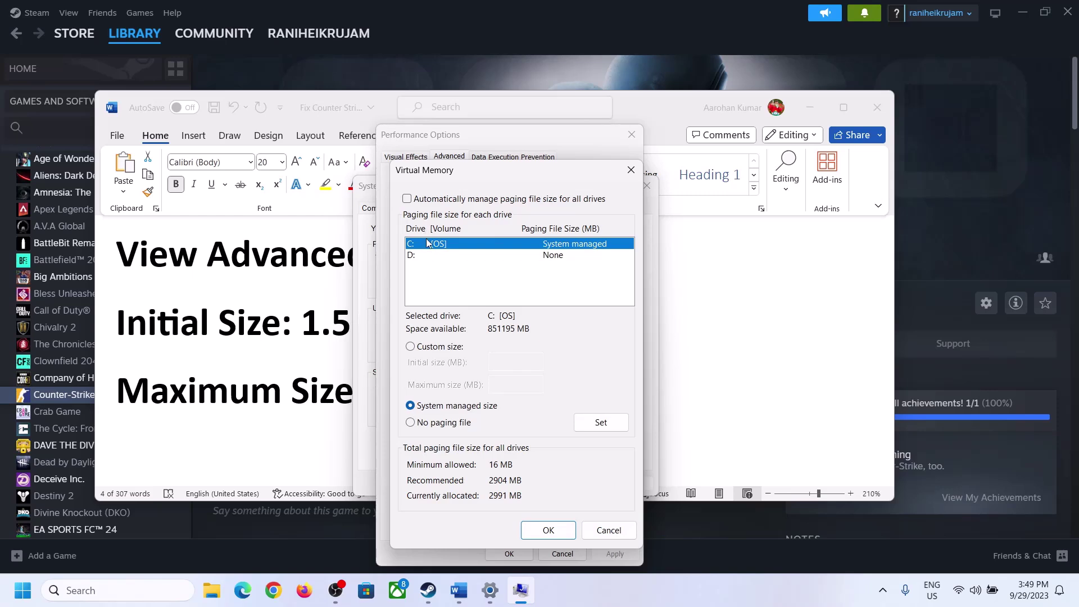
click(427, 244)
click(411, 347)
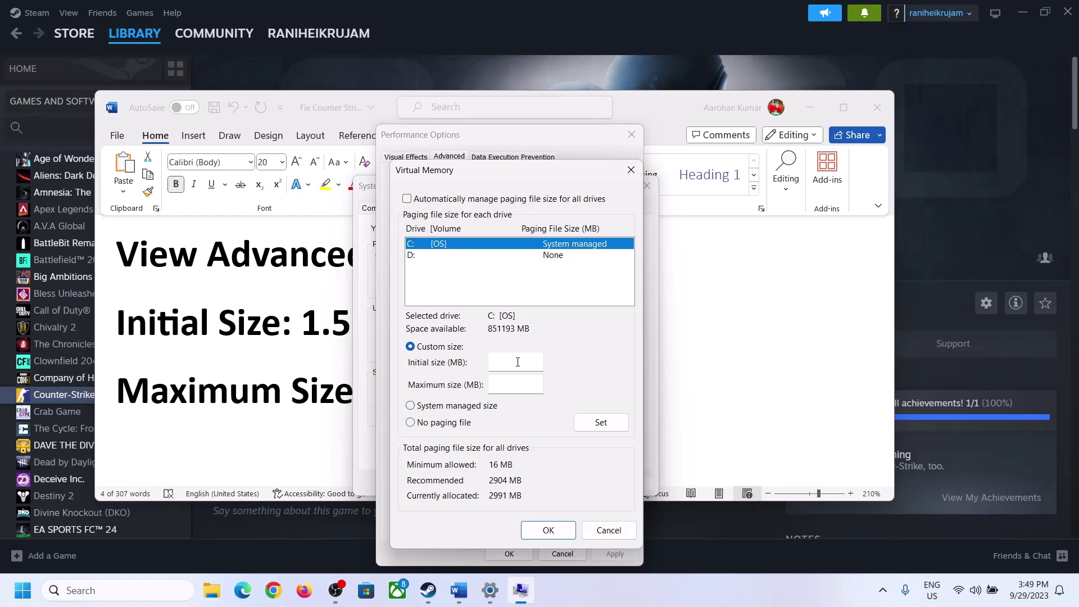
Step: Highlight the initial size rule "1.5 x Total Ram" in the notes and check the installed RAM on the Settings System About page
click(291, 335)
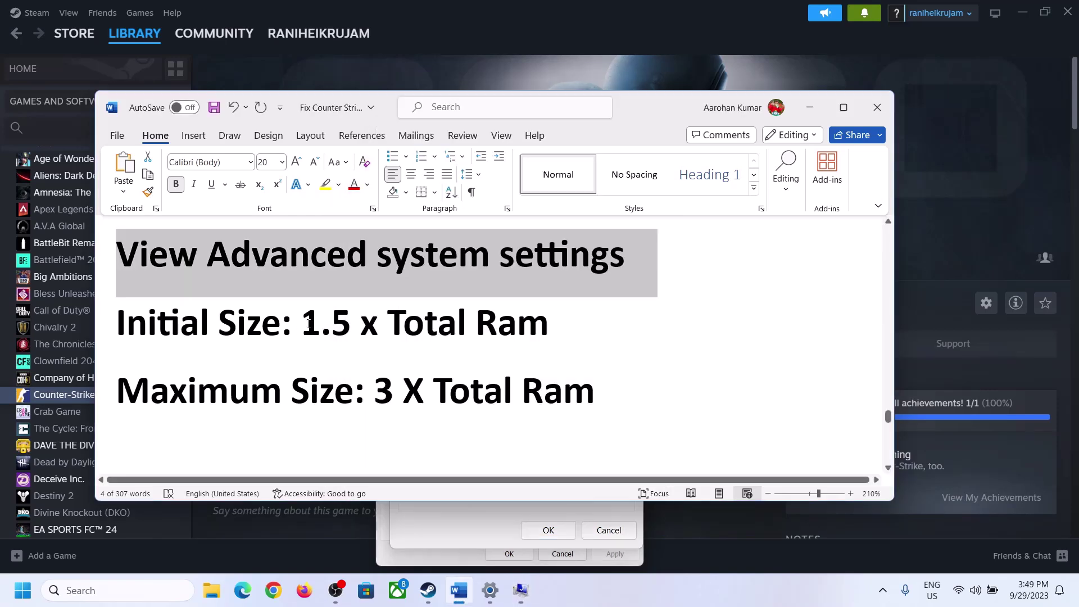
drag(309, 323, 498, 332)
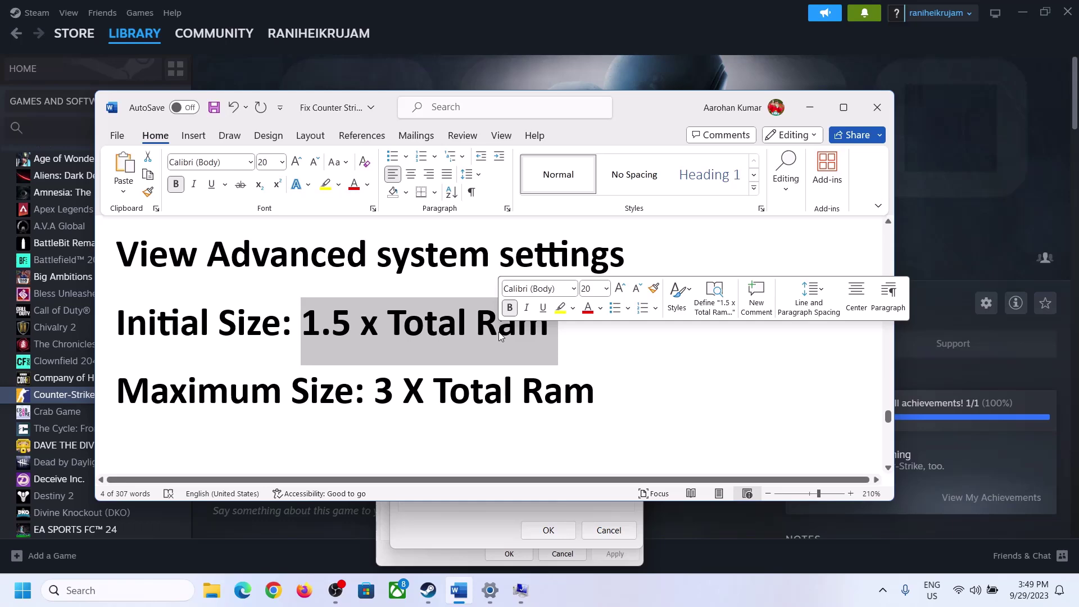
click(490, 591)
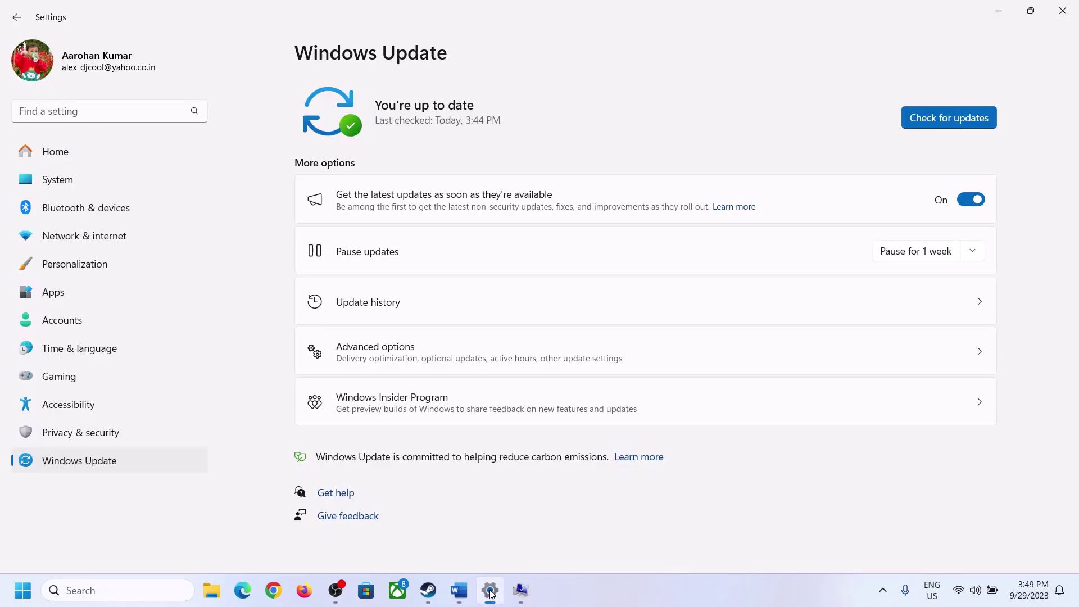
click(49, 181)
scroll(355, 505, down, 7)
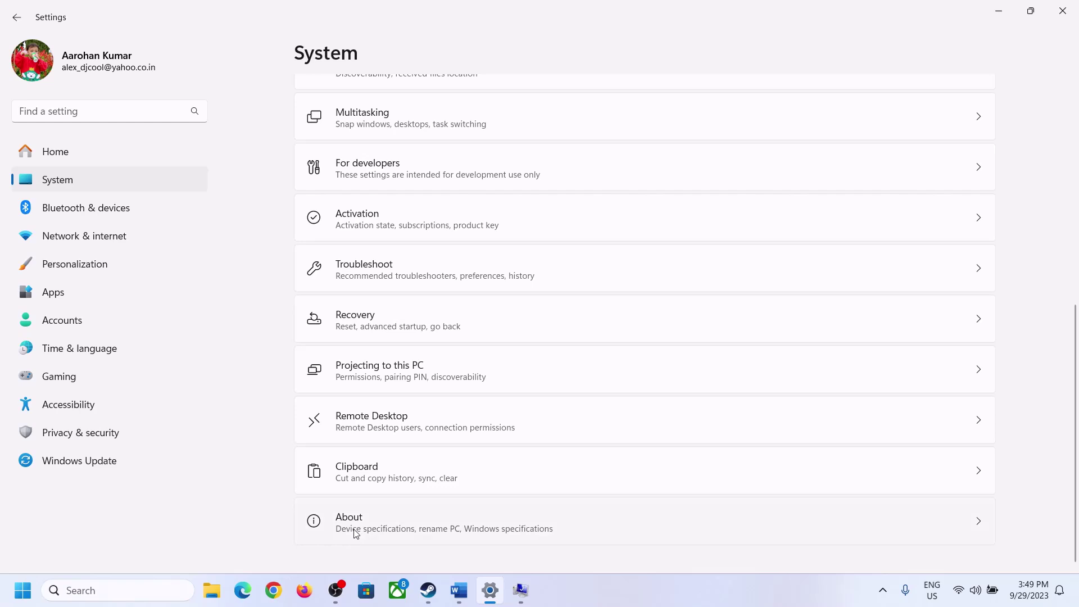
click(355, 532)
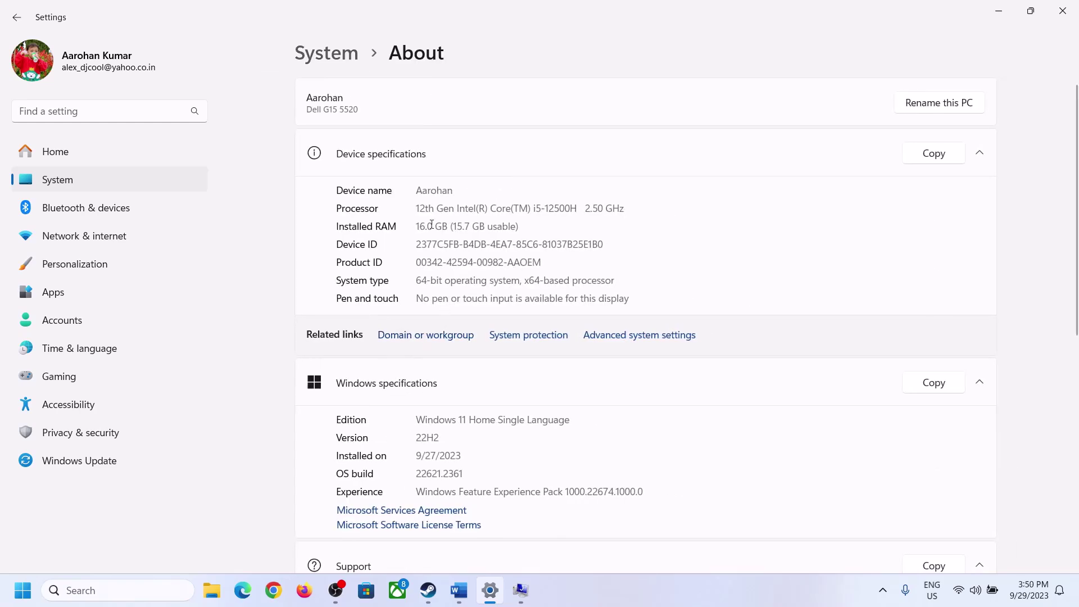
drag(427, 225, 411, 226)
click(426, 226)
drag(426, 226, 421, 220)
click(521, 590)
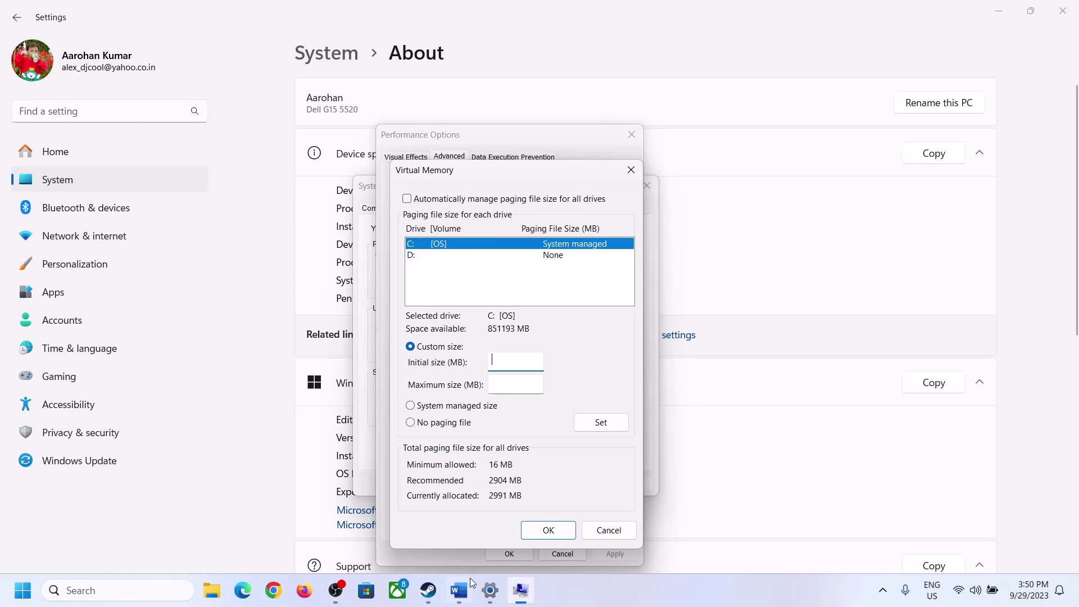
Step: Launch Calculator with the run command "calc", place it beside the Virtual Memory dialog and check the initial size rule in the notes
mouse_move(480, 595)
key(super+r)
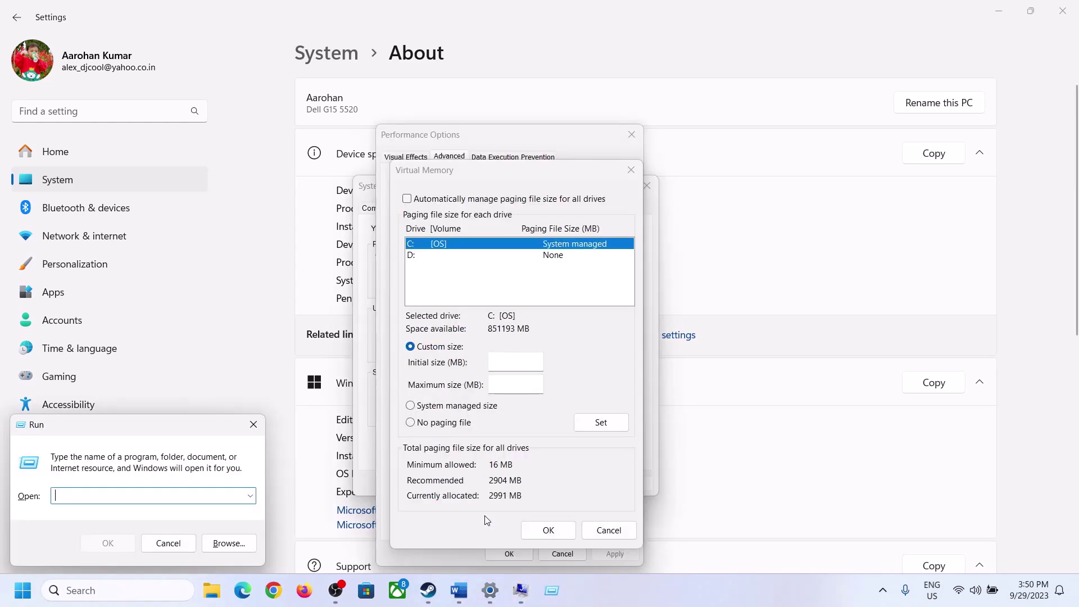
text(calc)
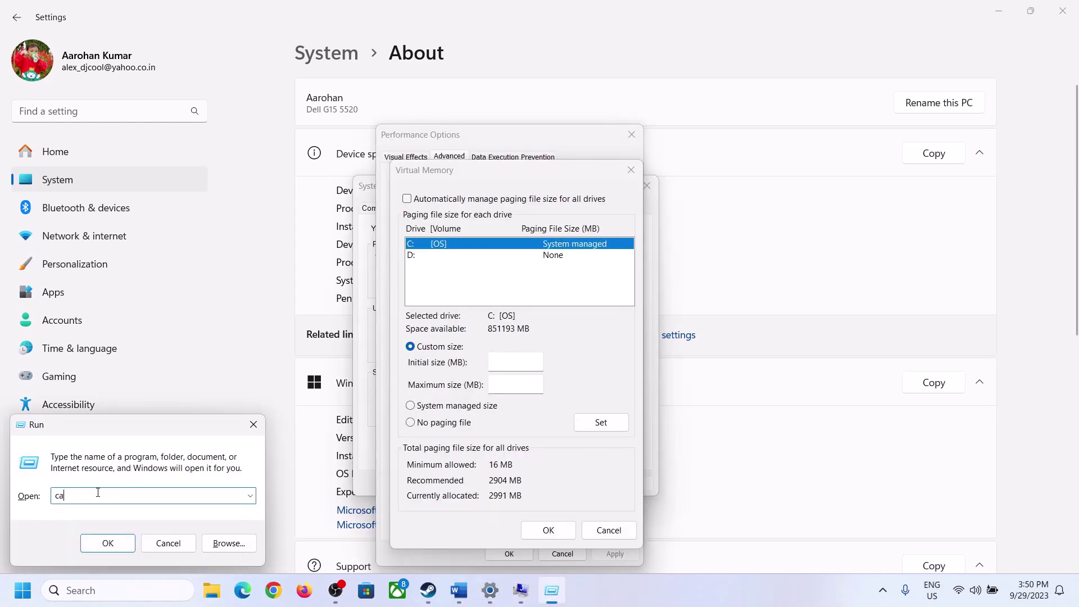
click(84, 543)
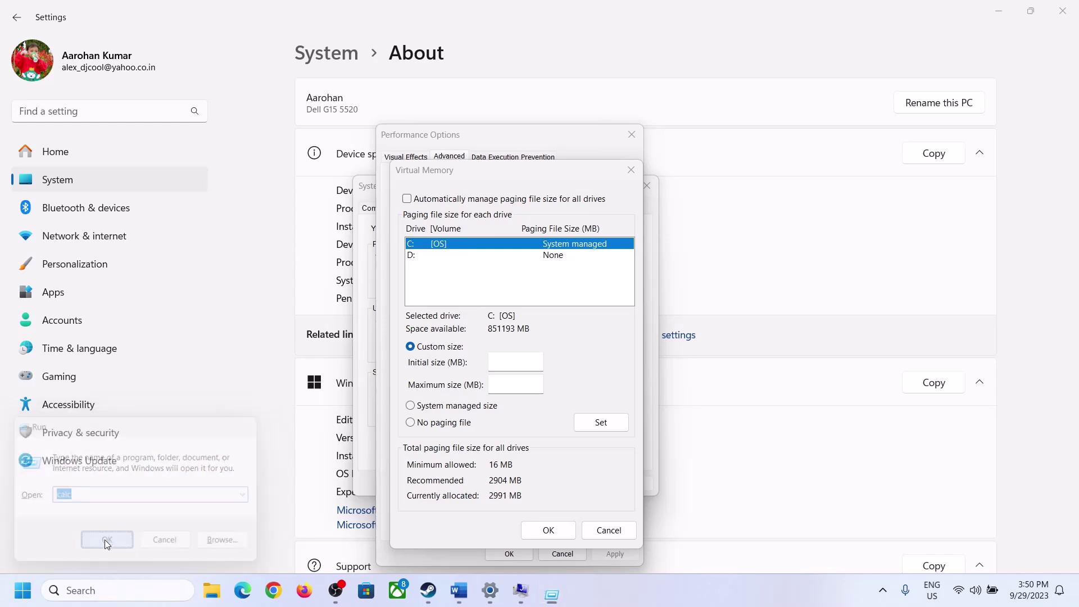
drag(135, 20, 787, 184)
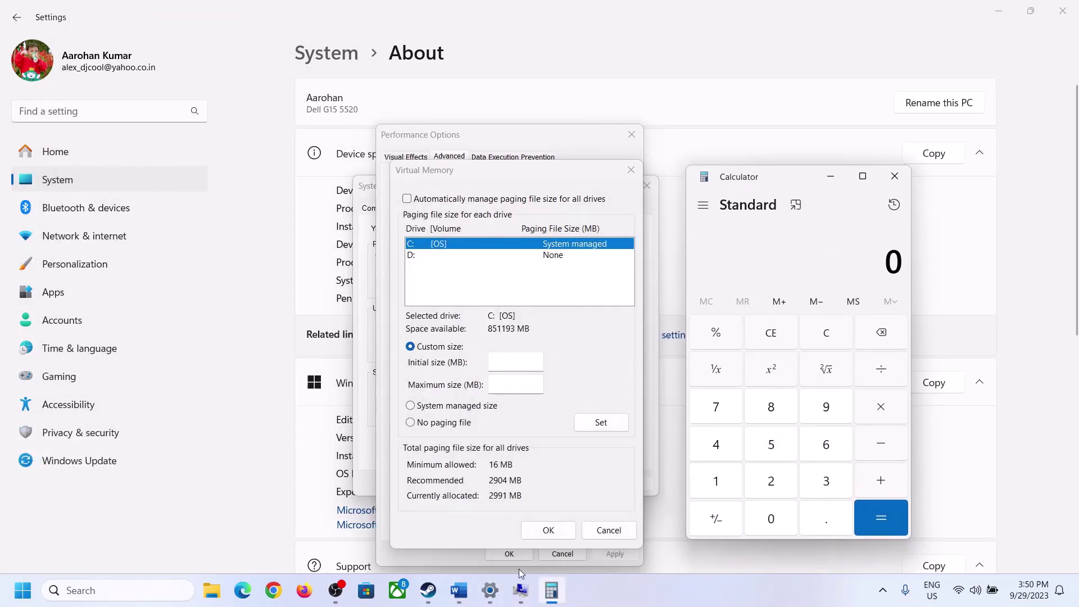
click(458, 600)
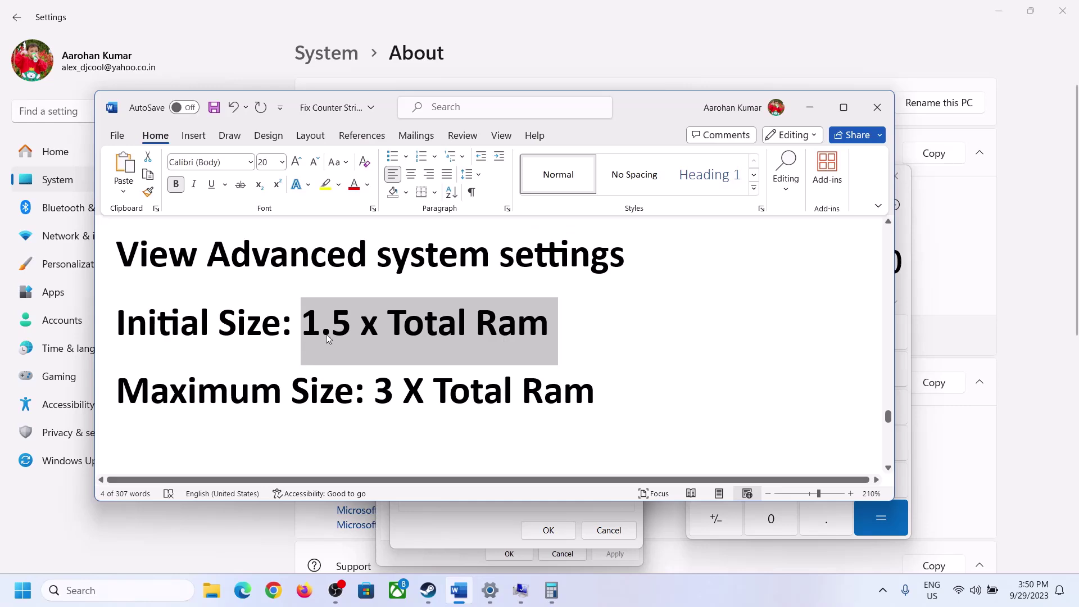
click(551, 590)
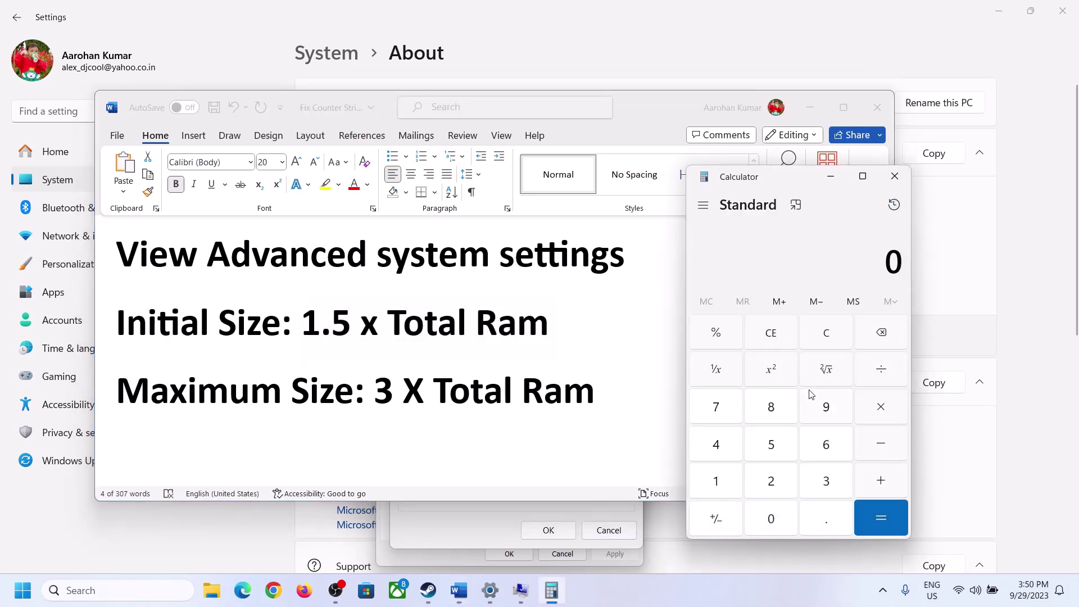
click(717, 484)
click(822, 452)
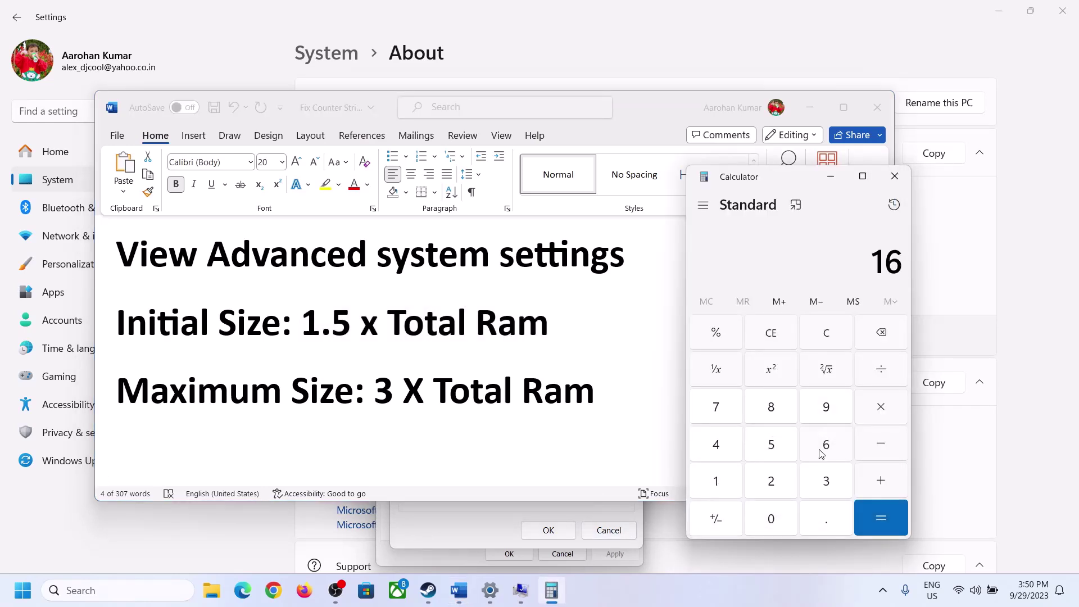
click(825, 343)
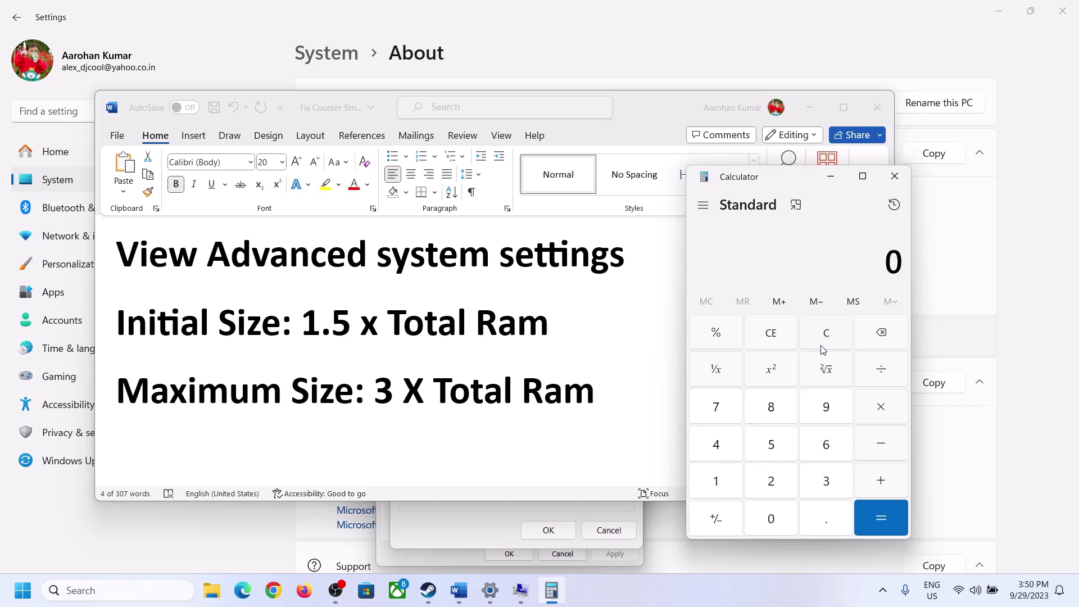
Step: Convert the 16 GB of installed RAM to megabytes by calculating 16 × 1024
click(725, 483)
click(809, 449)
click(881, 415)
click(724, 488)
click(779, 528)
click(773, 485)
click(725, 452)
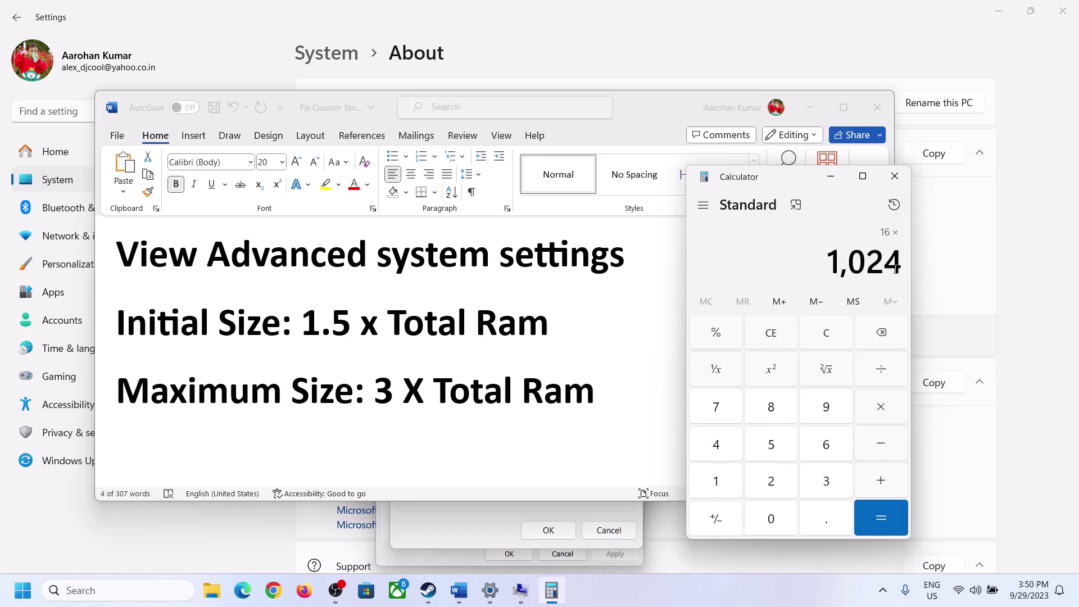
click(881, 523)
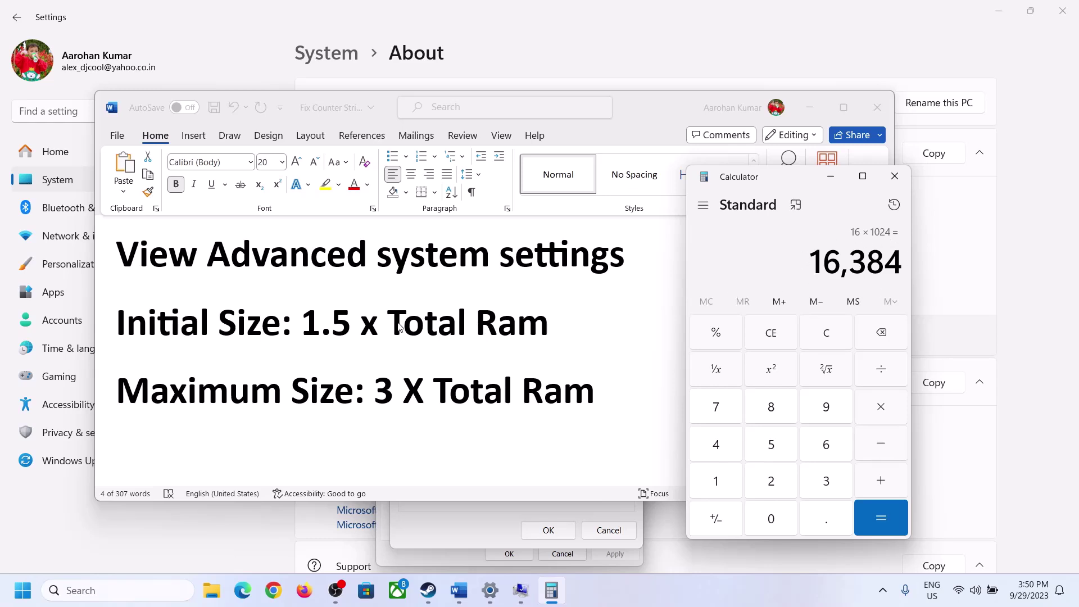
Step: Multiply the calculated RAM by 1.5 and enter 24576 MB as the initial paging file size for the C: drive
click(880, 407)
click(729, 482)
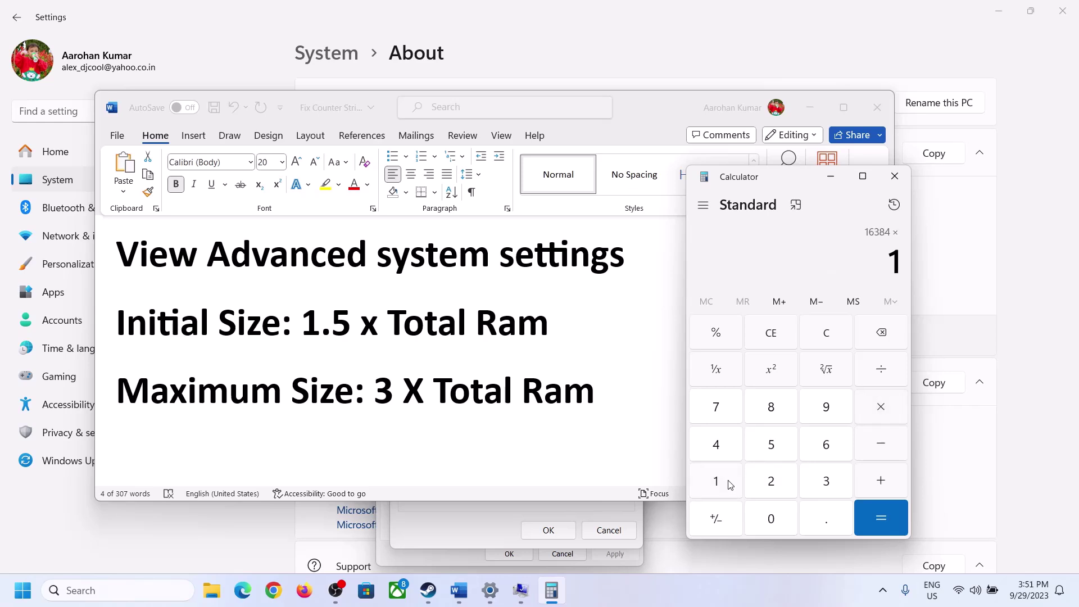
click(823, 523)
click(781, 451)
click(881, 514)
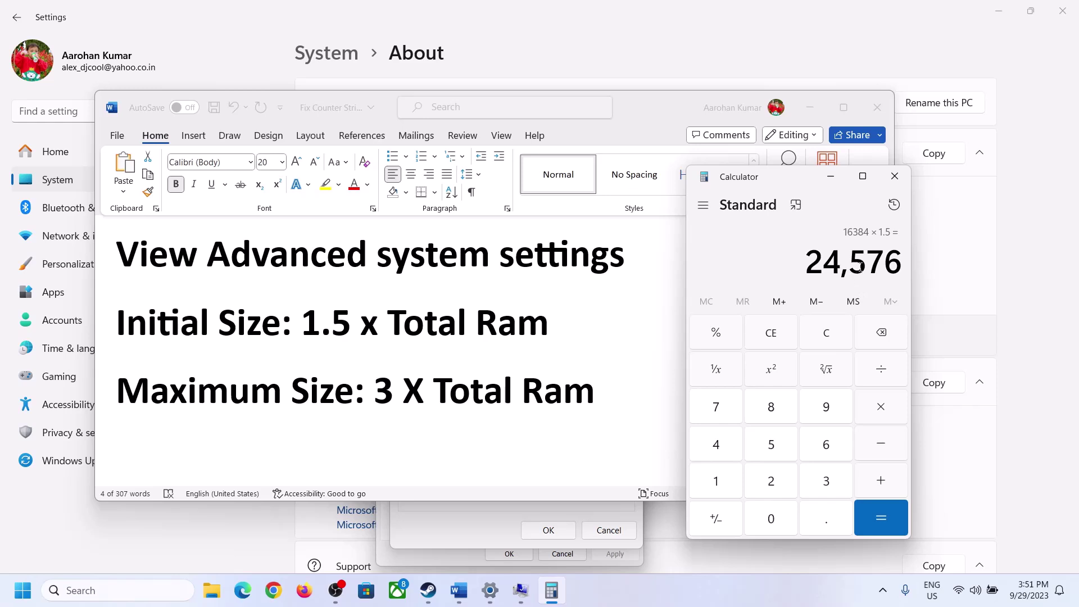
click(475, 530)
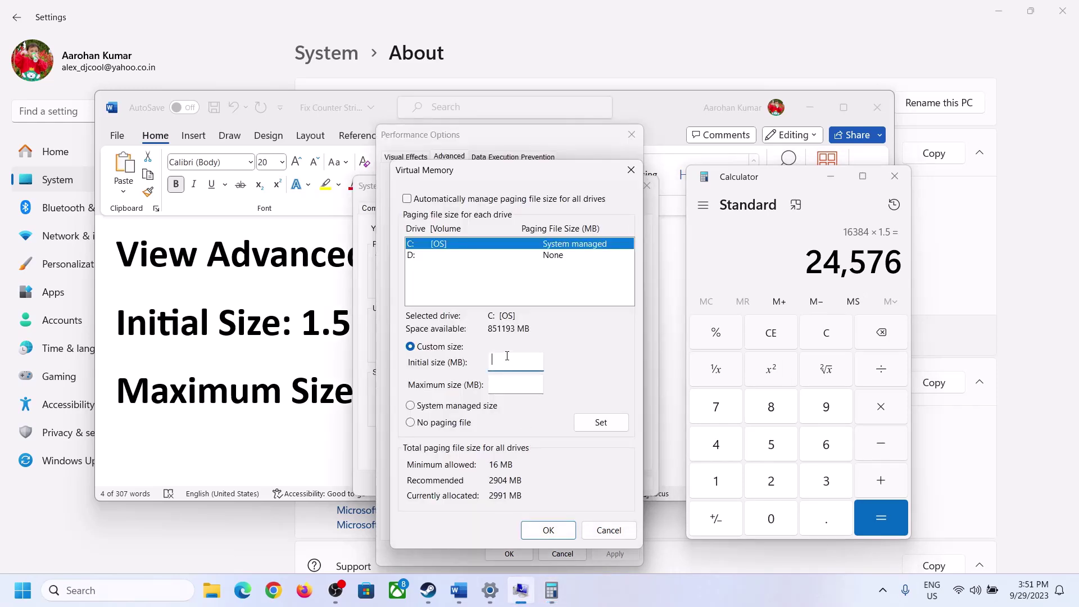
text(24576)
Step: Review the maximum size rule in the notes and the installed RAM in Settings, clearing the calculator for a new calculation
click(336, 395)
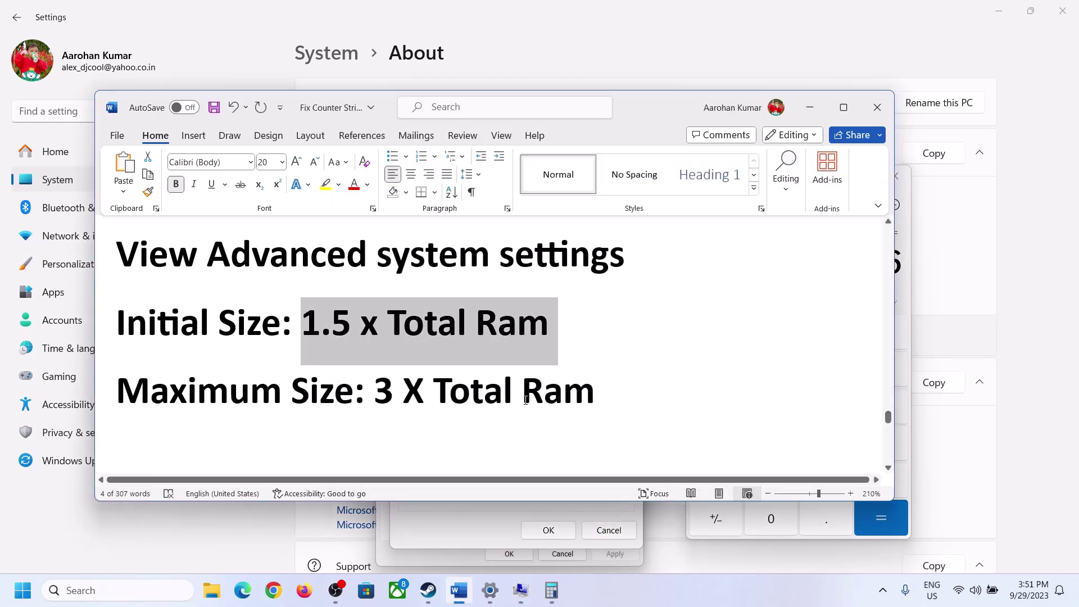
click(910, 331)
click(836, 334)
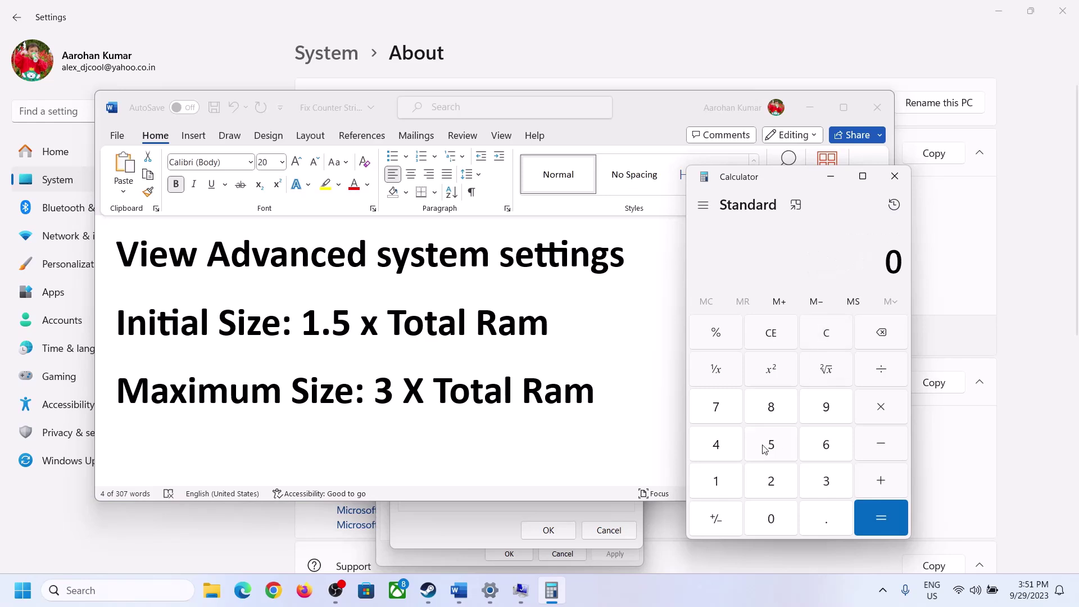
click(490, 590)
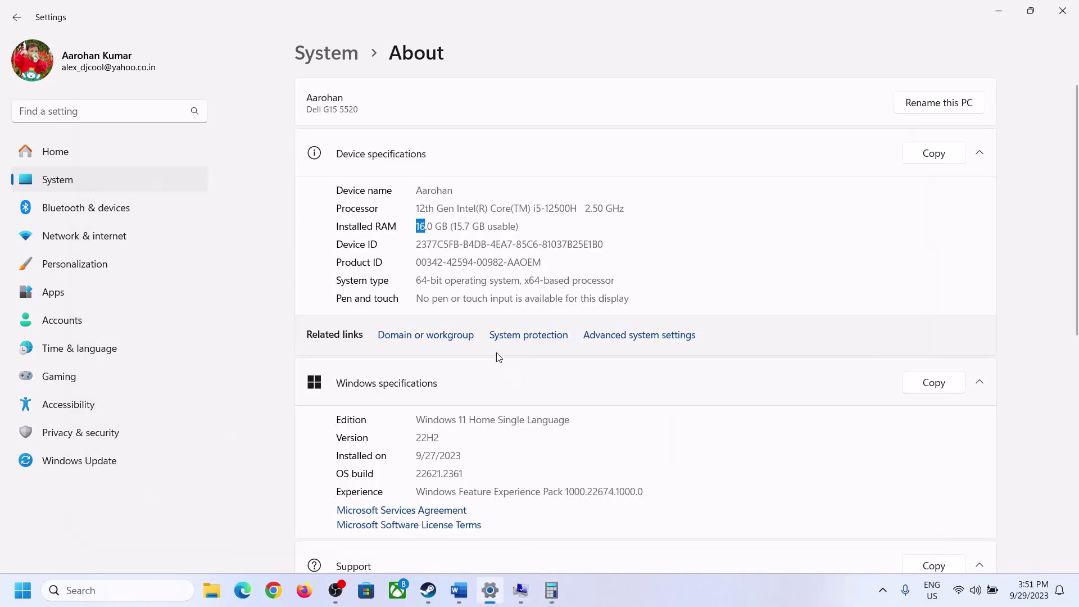
click(551, 590)
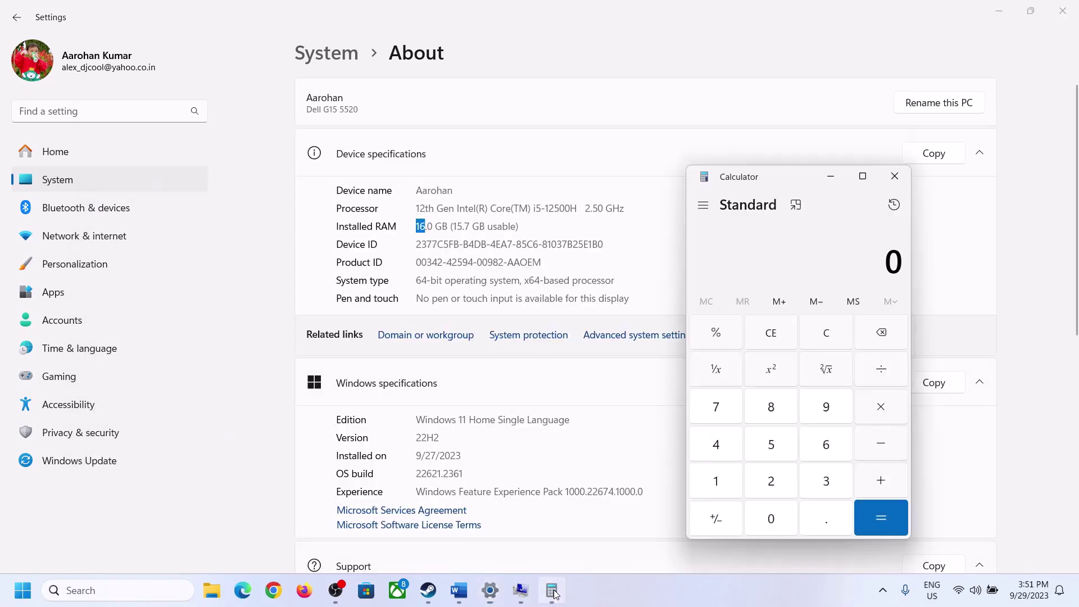
Step: Calculate 16 × 1024 again as the basis for the maximum paging file size
click(722, 478)
click(821, 445)
click(871, 408)
click(720, 479)
click(762, 514)
click(767, 479)
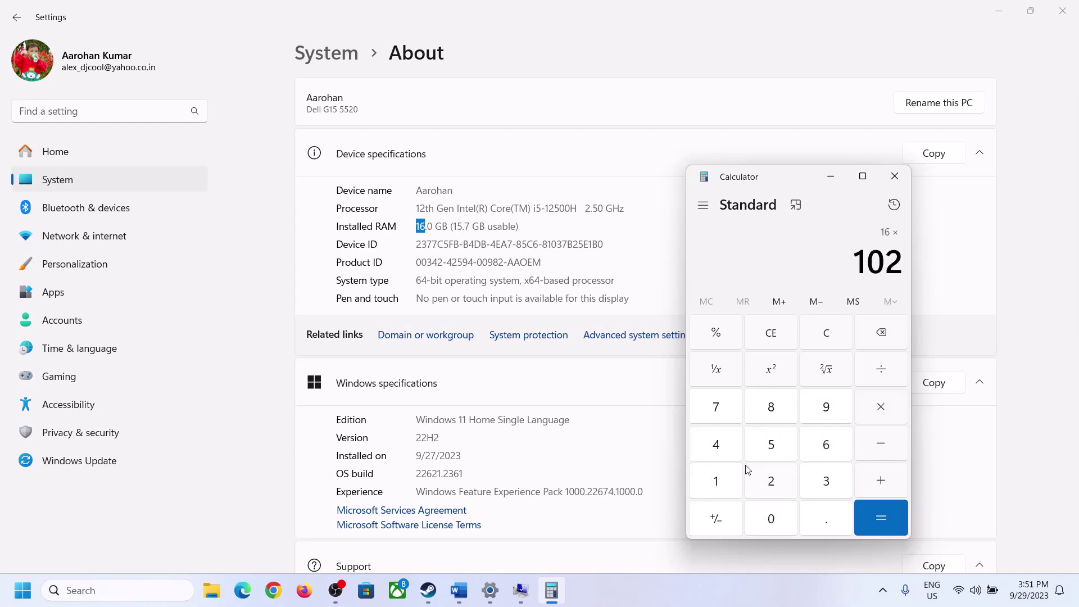
click(717, 445)
click(868, 524)
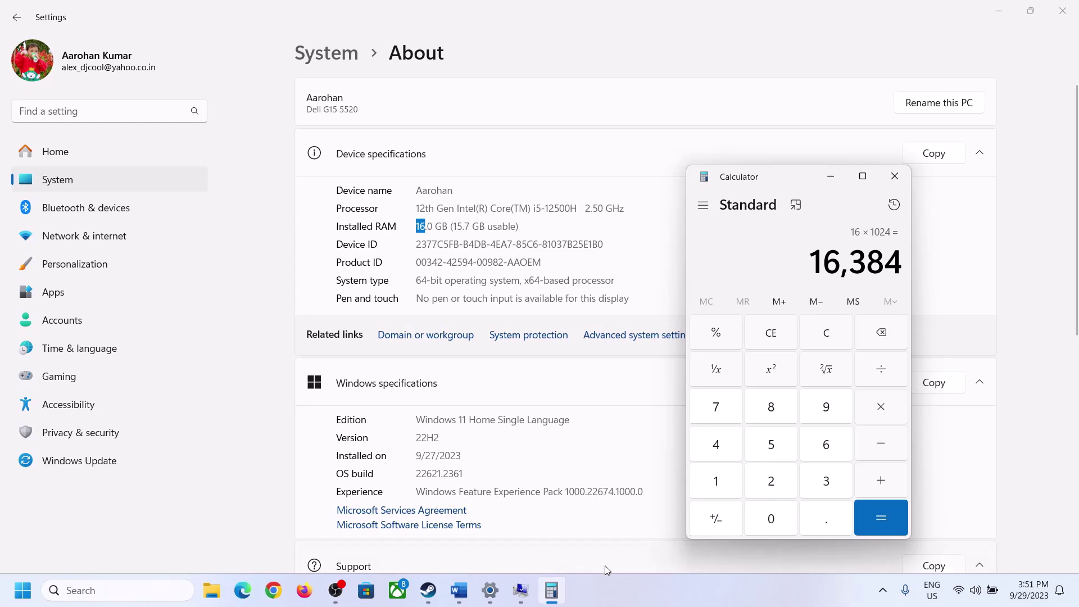
Step: Multiply the calculated RAM by 3 as the notes specify and enter 49152 MB as the maximum paging file size
click(459, 590)
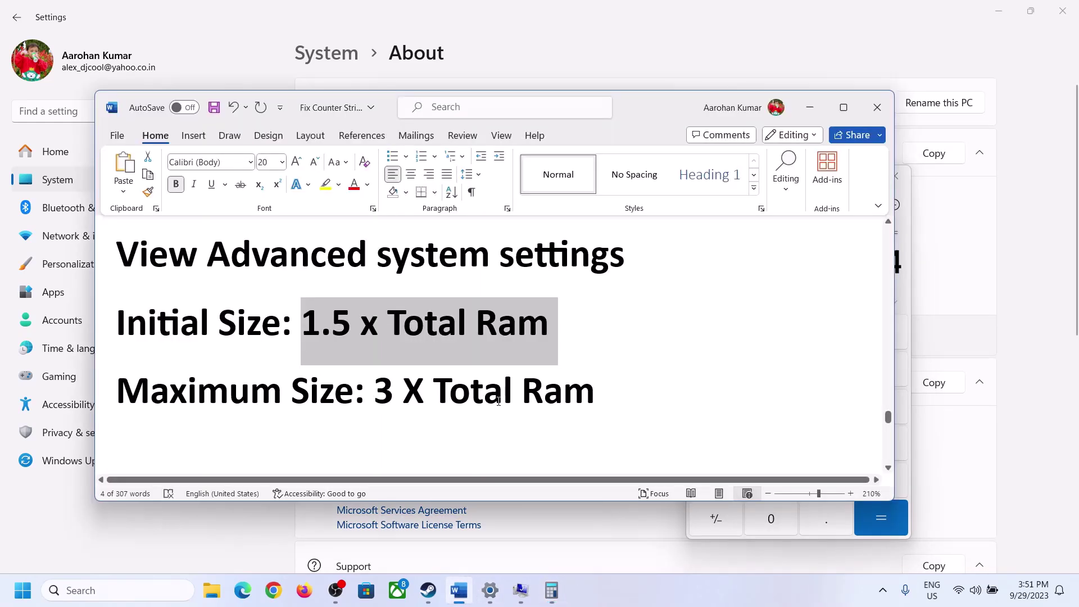
click(551, 590)
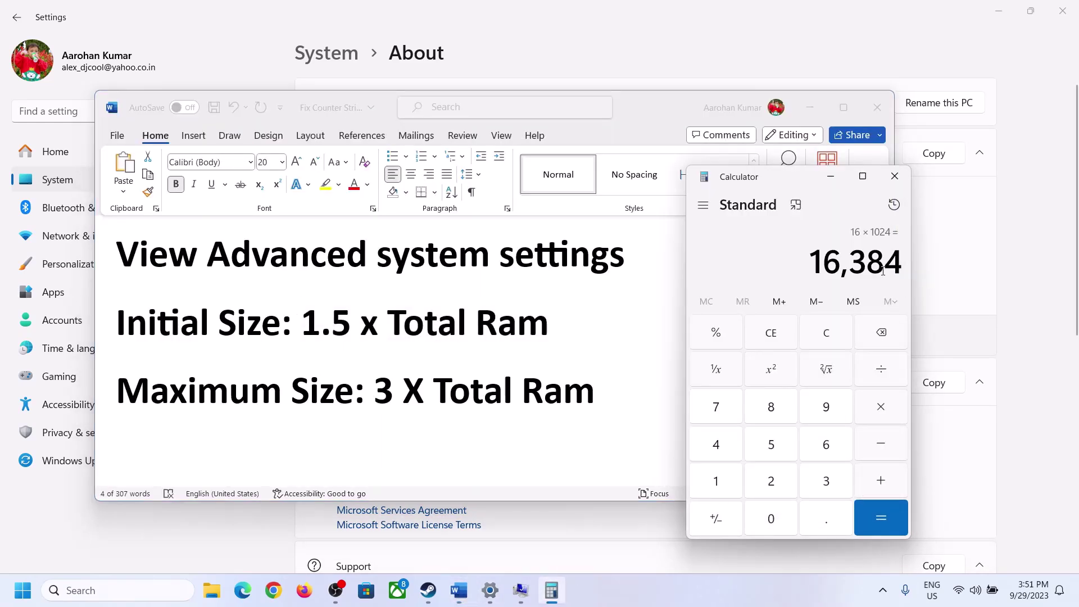
click(880, 406)
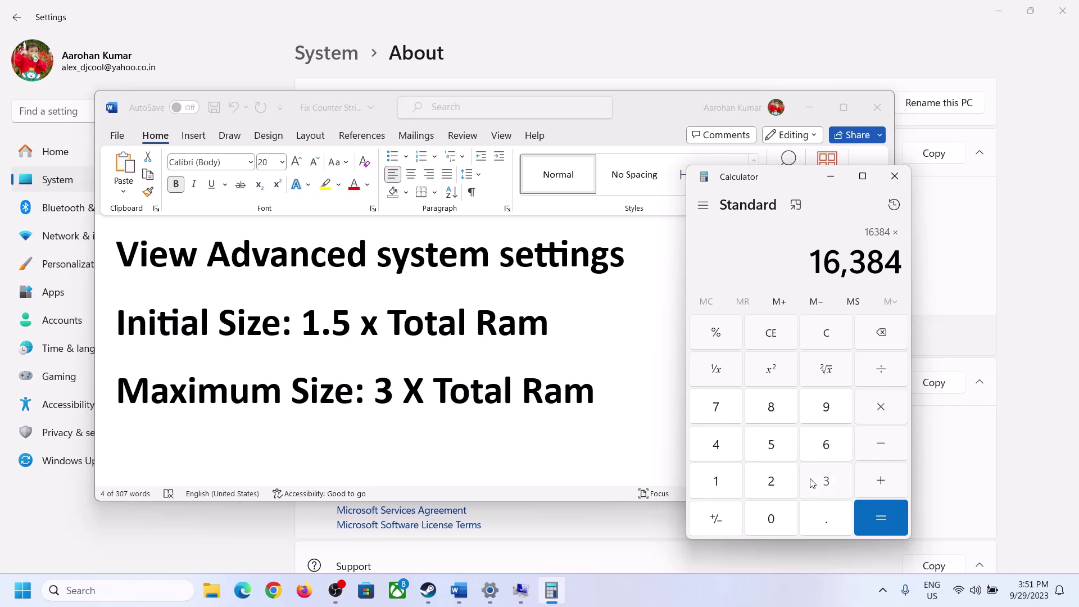
click(826, 481)
click(889, 516)
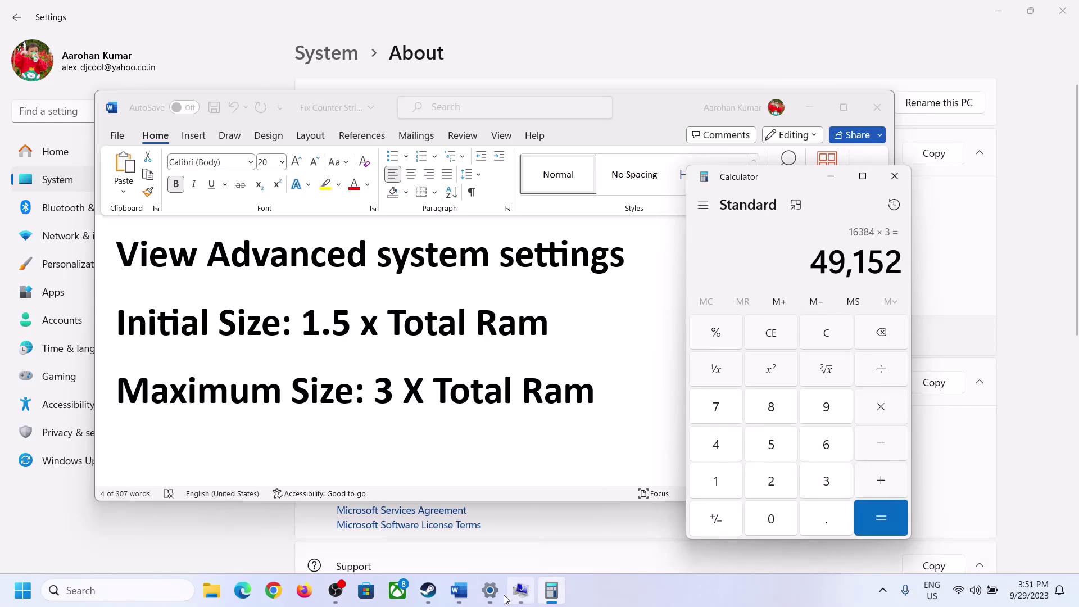
click(523, 589)
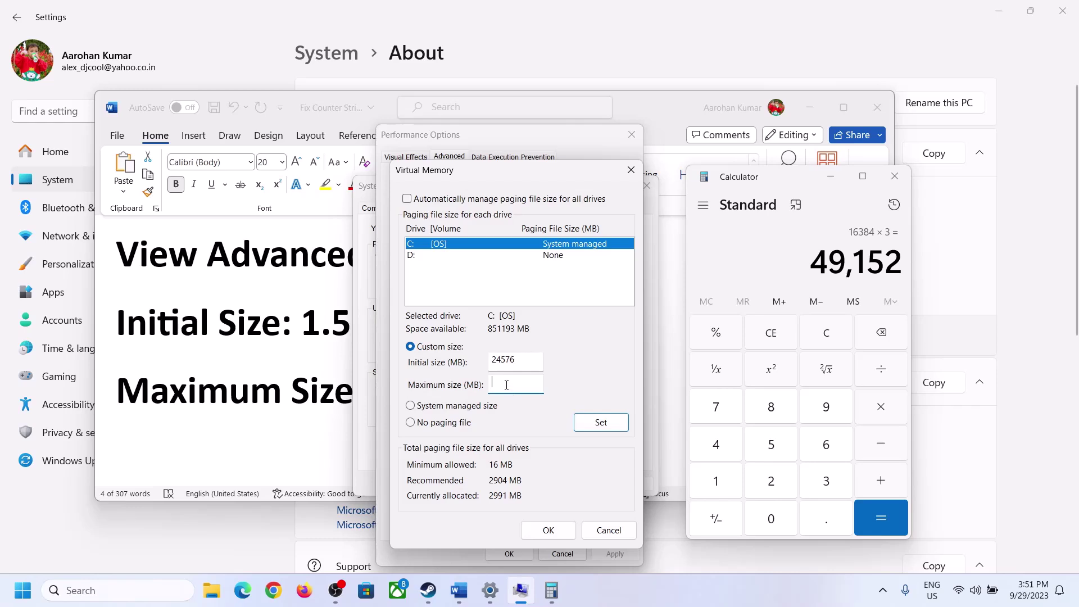
text(49152)
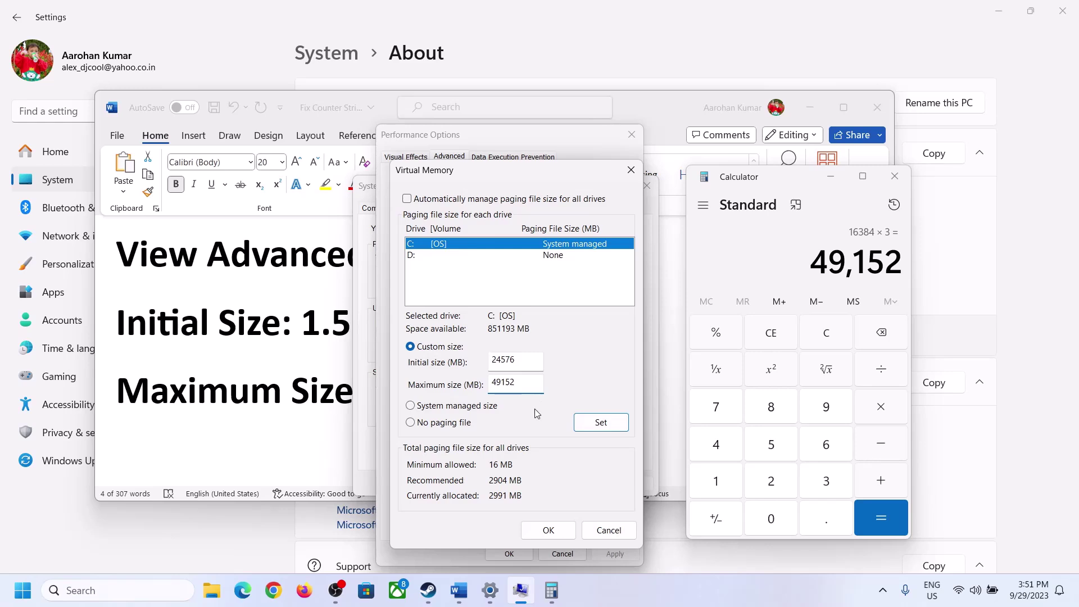
Step: Apply the custom paging file size to the C: drive and close all the system dialogs without restarting the computer
click(600, 424)
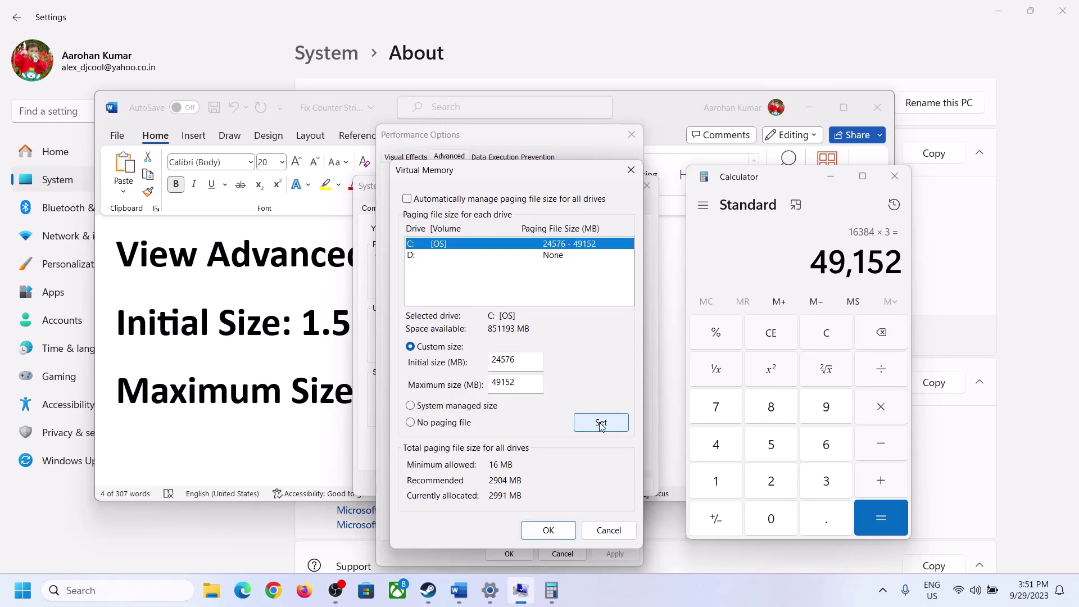
click(553, 530)
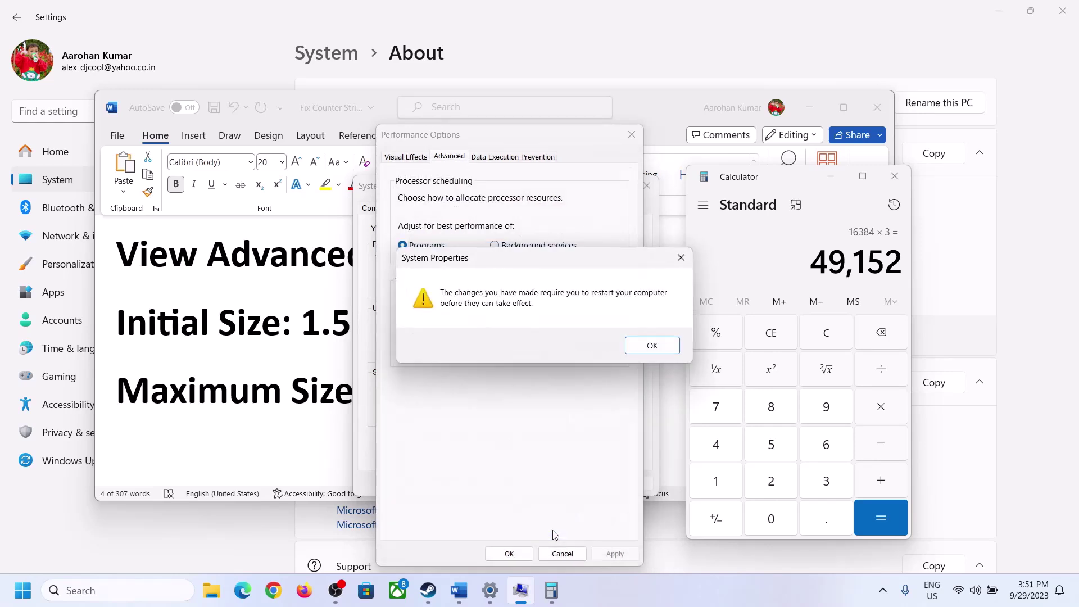
click(669, 347)
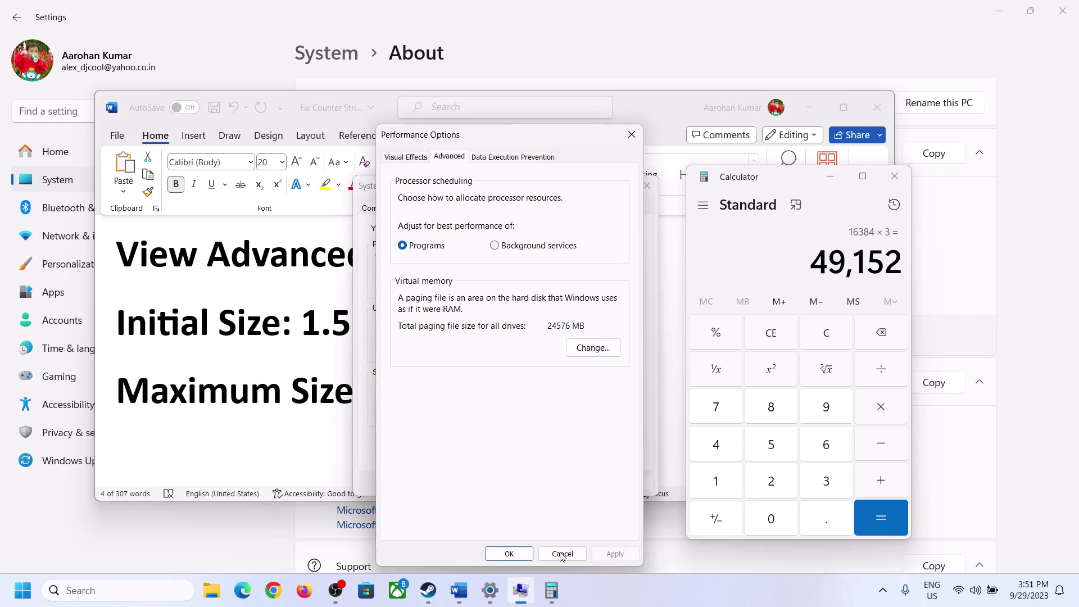
click(510, 555)
click(512, 482)
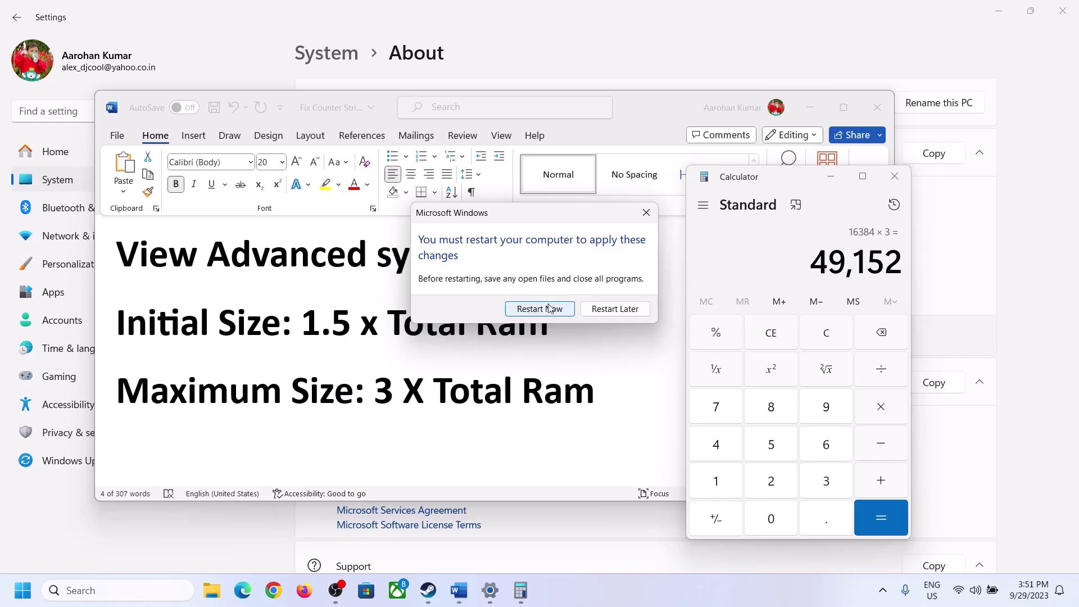
click(647, 212)
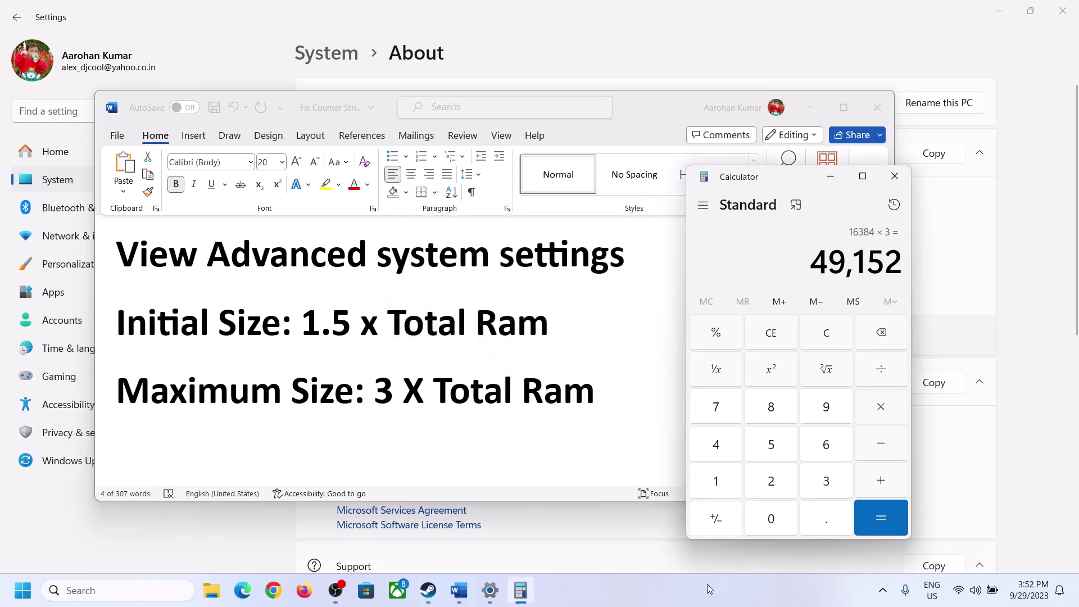
click(707, 589)
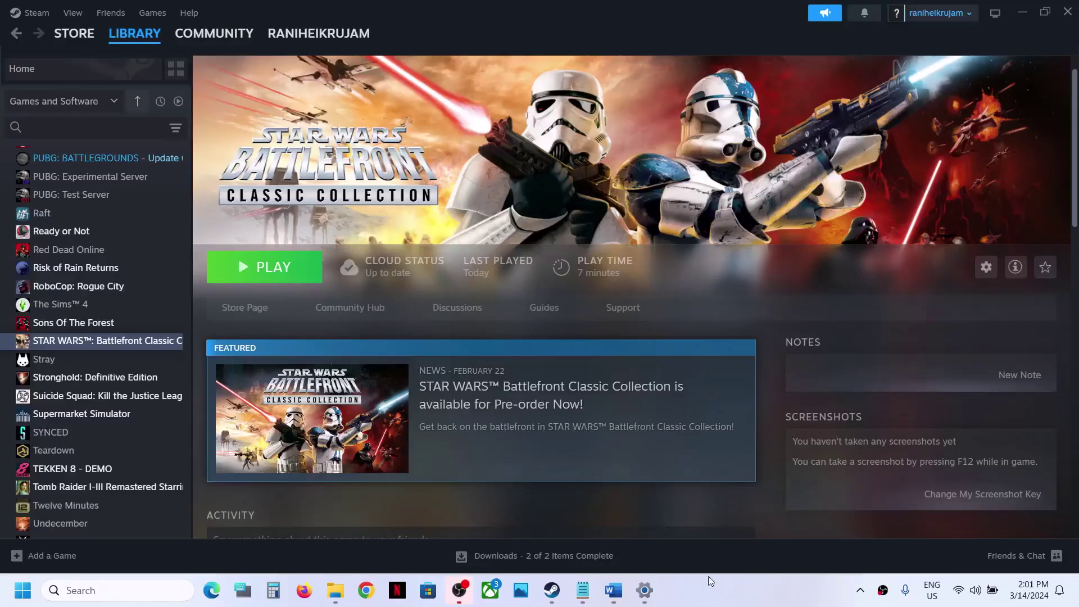
Step: Copy the Visual C++ download link under Step 10 of the Word notes and open it in Chrome
click(613, 590)
scroll(482, 414, down, 8)
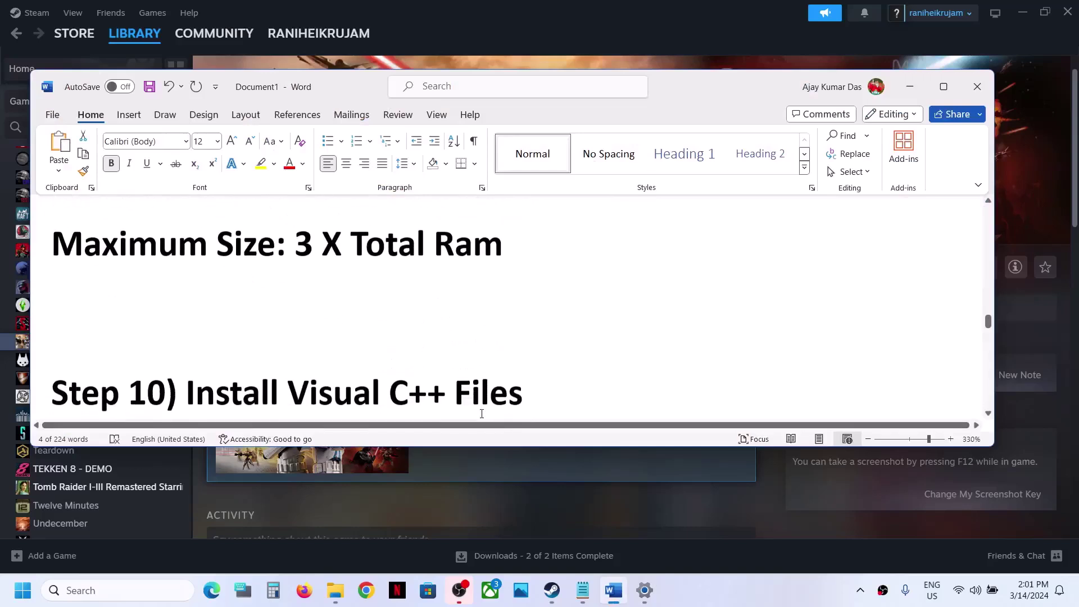
drag(195, 287, 527, 257)
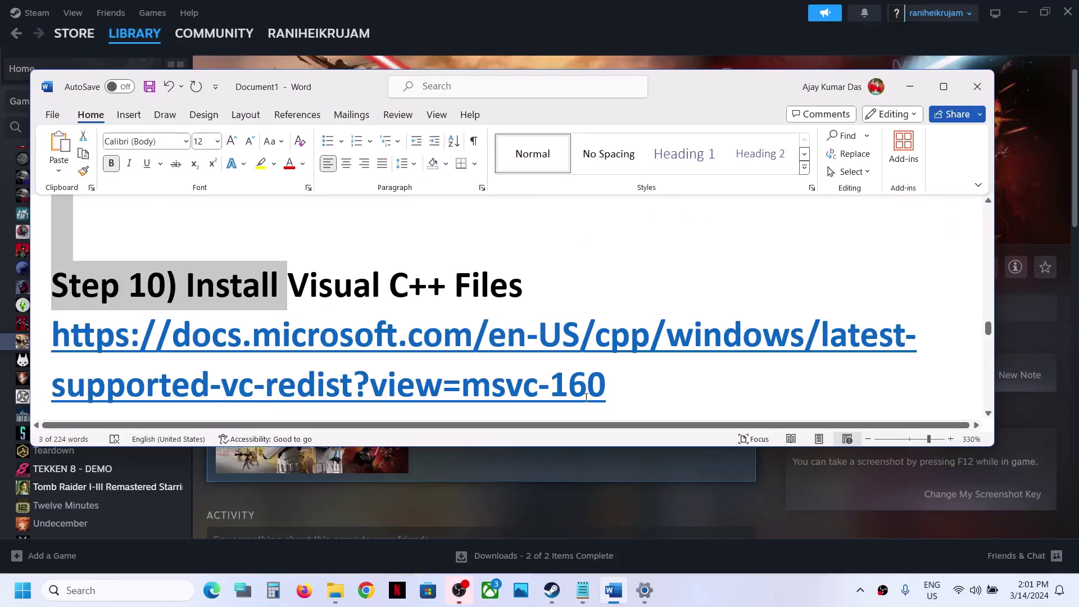
drag(623, 392, 64, 347)
key(ctrl+c)
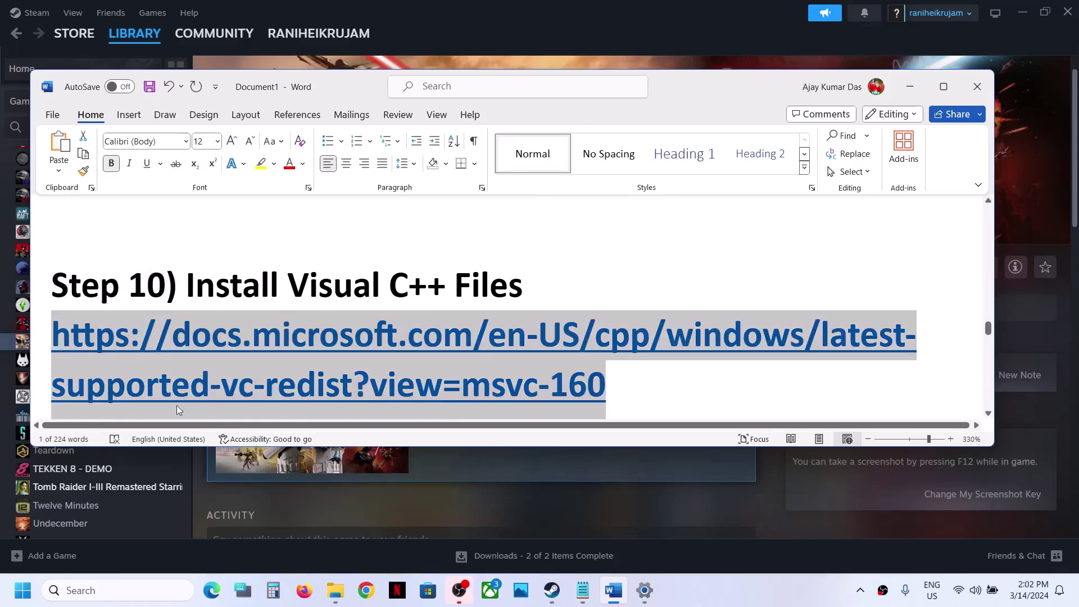
click(366, 595)
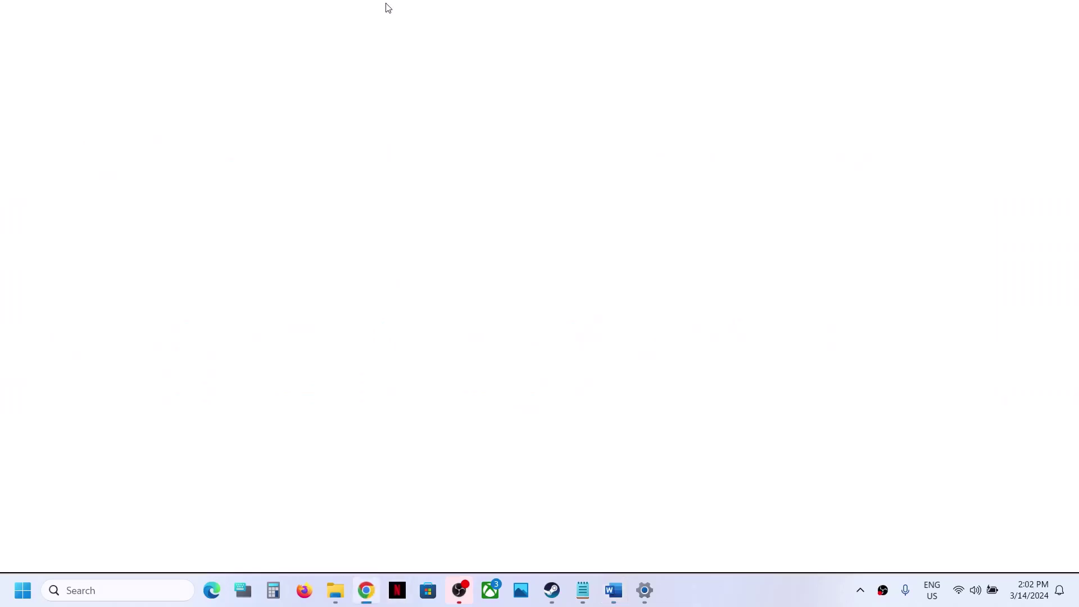
key(ctrl+v)
key(Return)
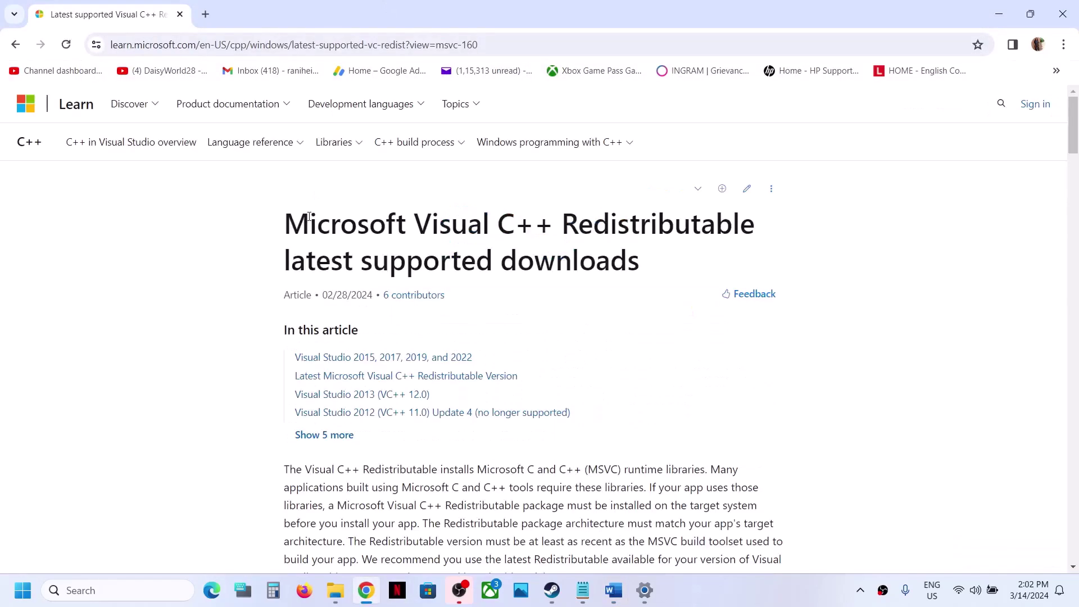
Step: Download the latest X86 Visual C++ Redistributable, run its installer and start the repair
scroll(309, 216, down, 8)
drag(351, 178, 725, 185)
scroll(409, 302, down, 5)
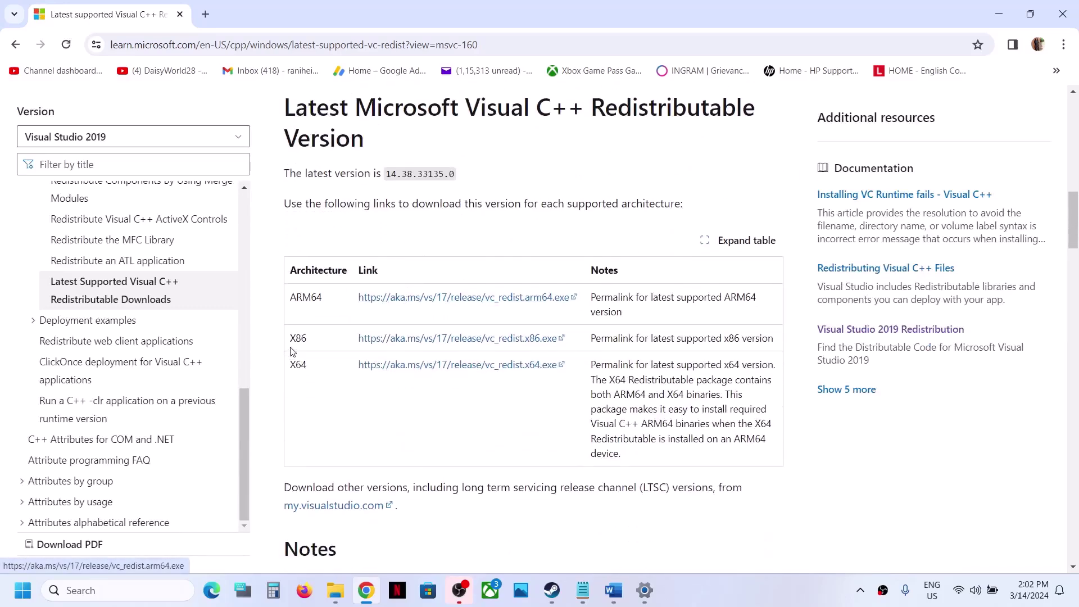
drag(289, 339, 337, 344)
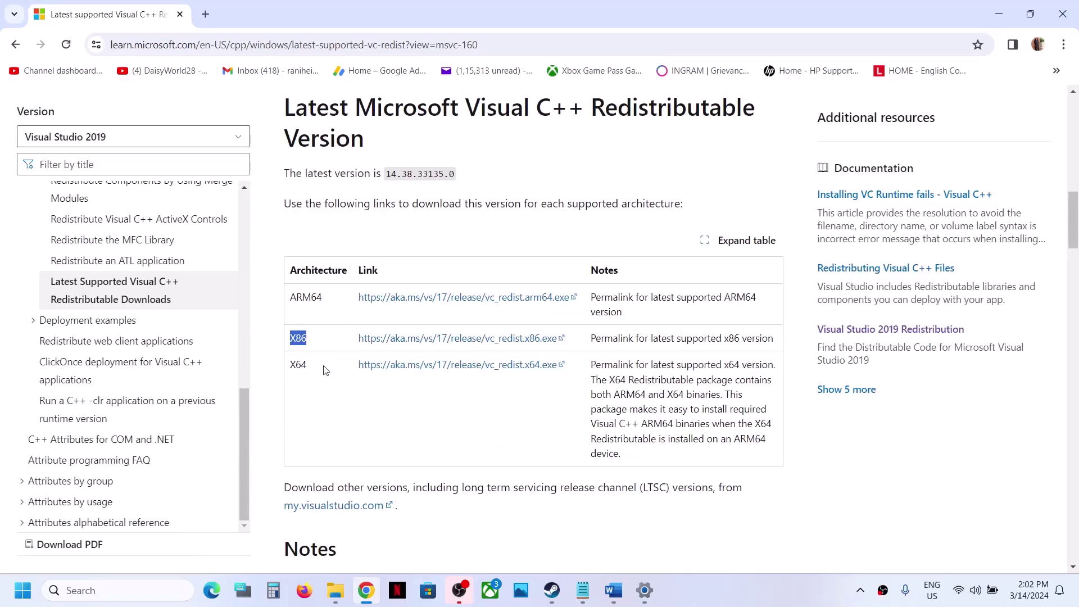
click(413, 340)
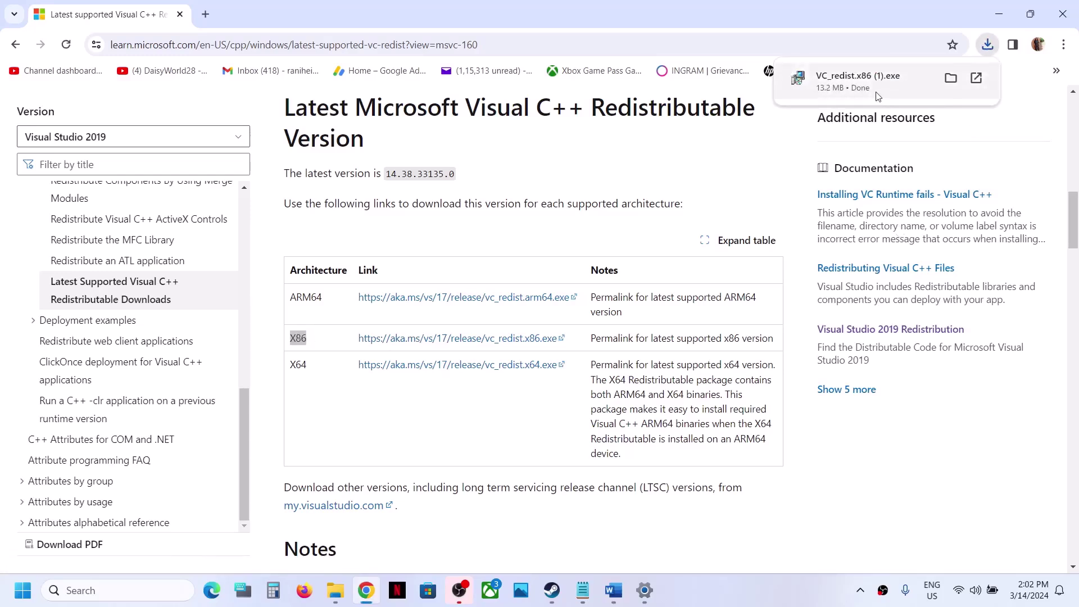
click(876, 93)
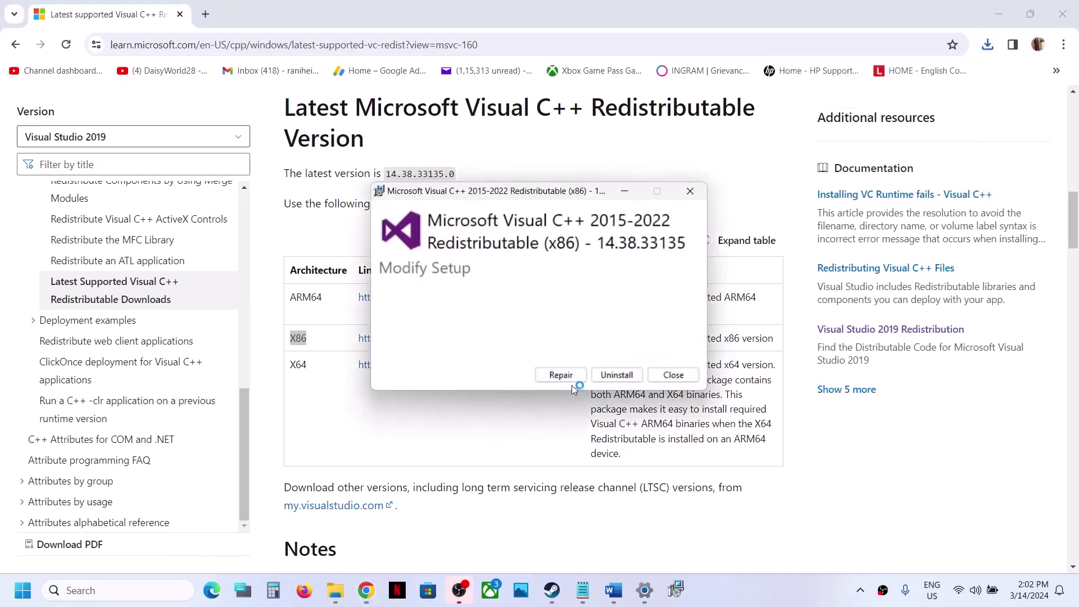
click(562, 375)
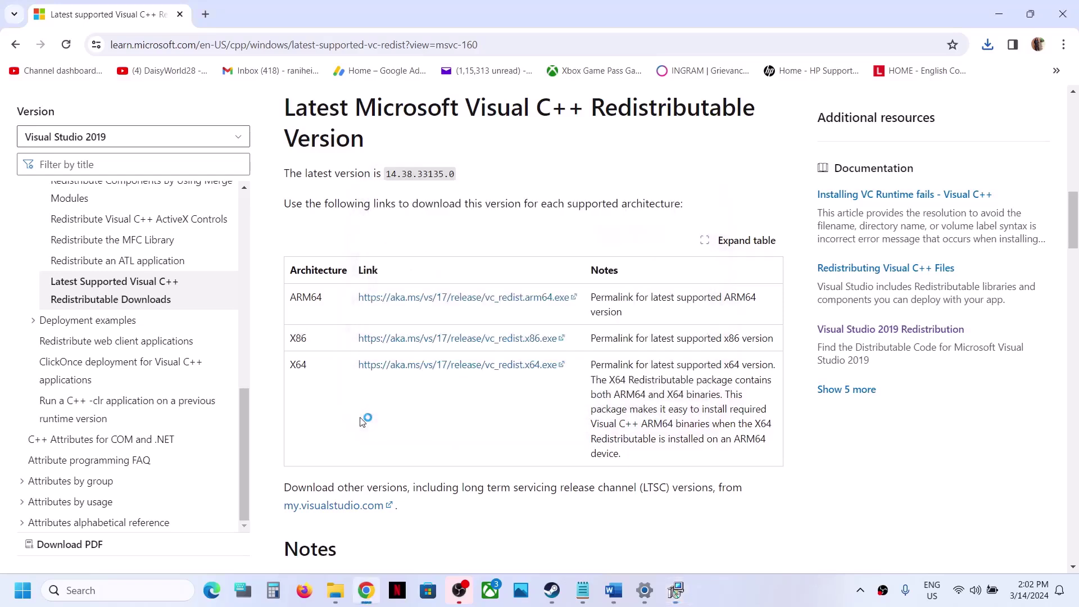
Step: Download the X64 Visual C++ Redistributable, run its installer and start the repair
double_click(292, 368)
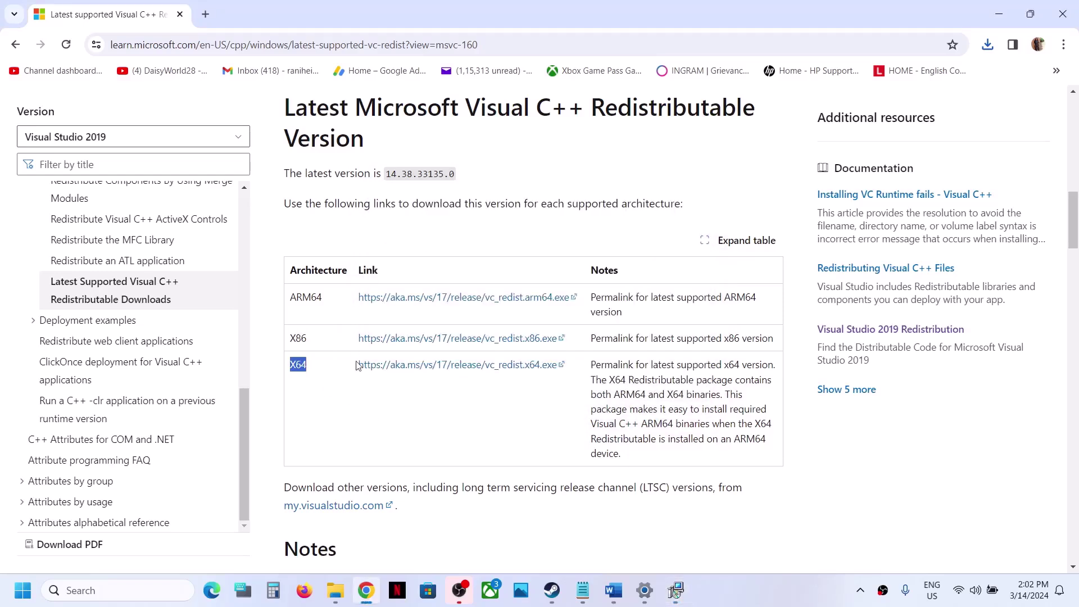
click(460, 366)
click(988, 45)
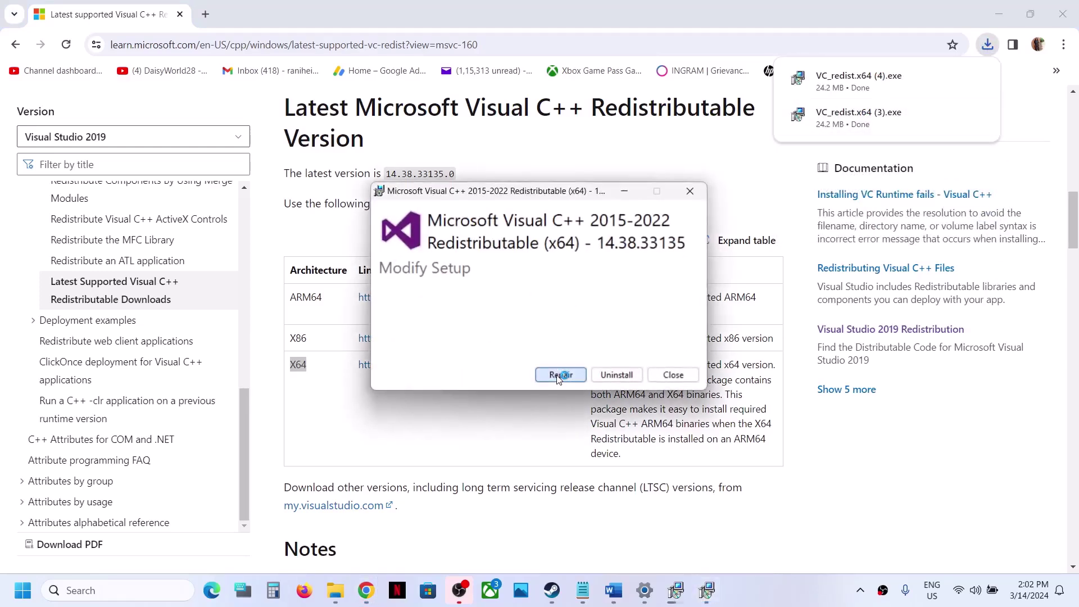
click(558, 374)
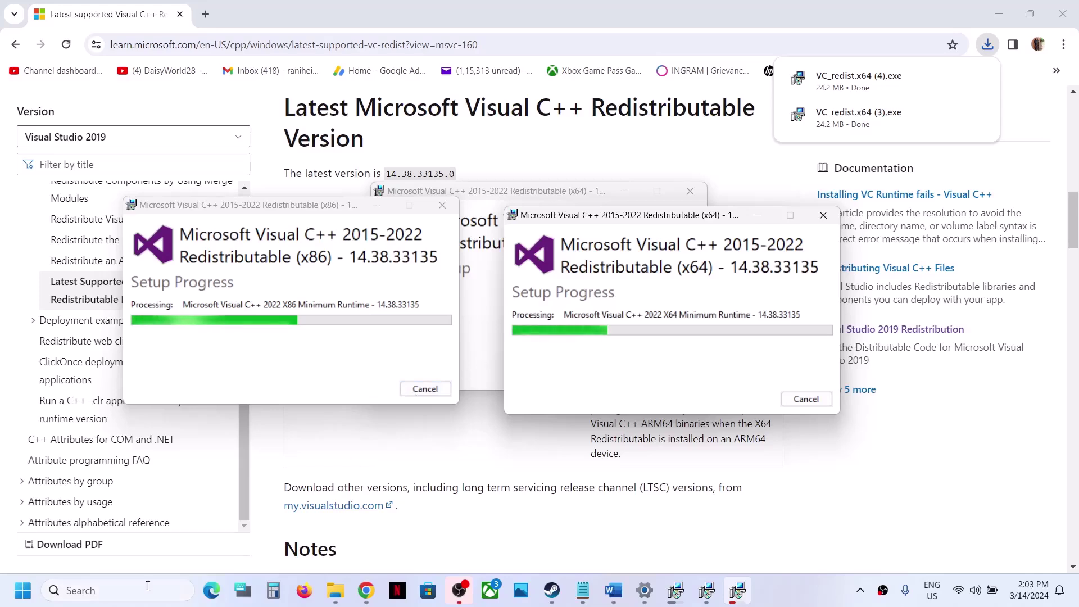
Step: Bring up the computer's power options and dismiss them without restarting
click(28, 596)
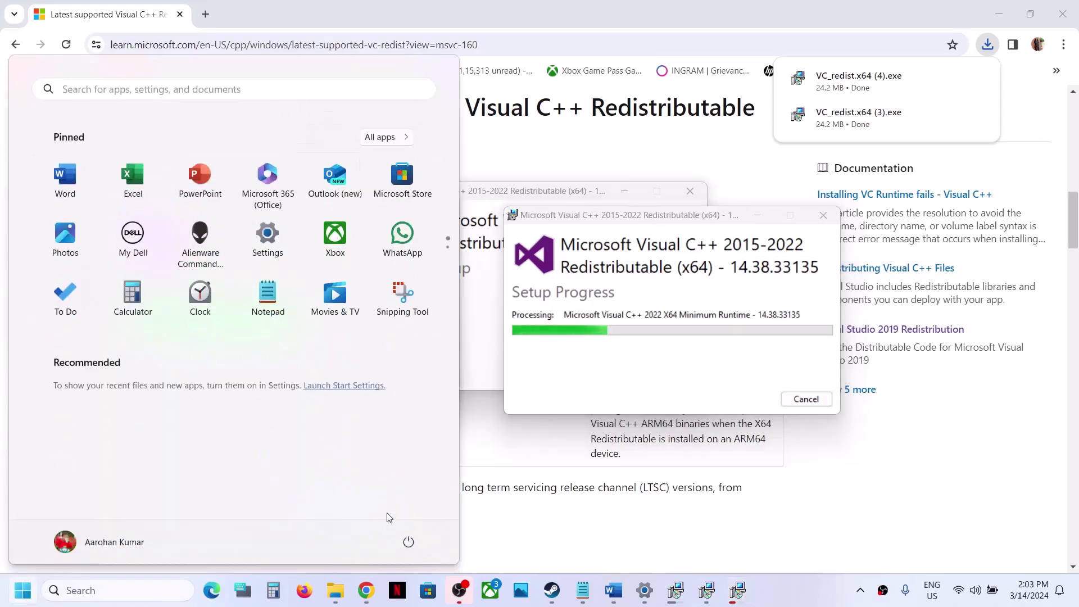
click(408, 541)
click(560, 510)
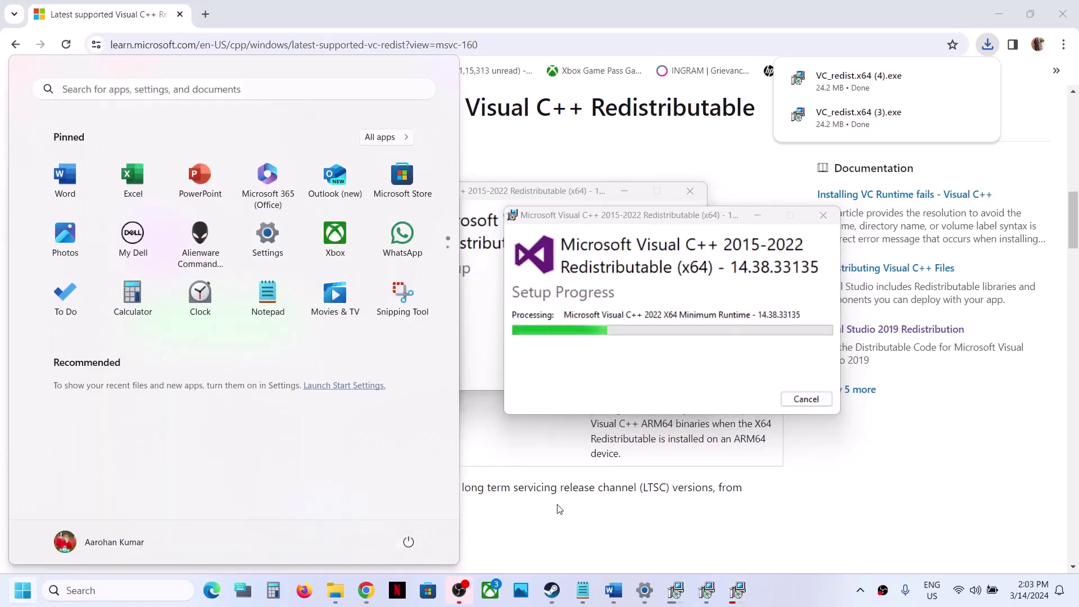
Step: Read Step 11 in the maximized Word notes, covering devices to disconnect, background software to close and removing the undervolt
click(550, 599)
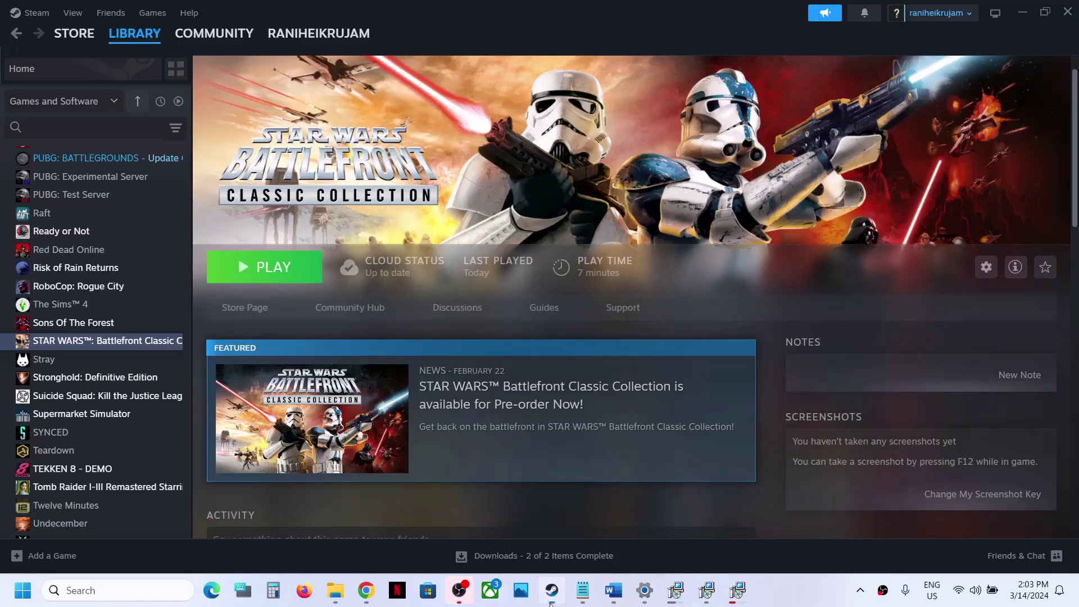
click(613, 590)
scroll(438, 331, down, 5)
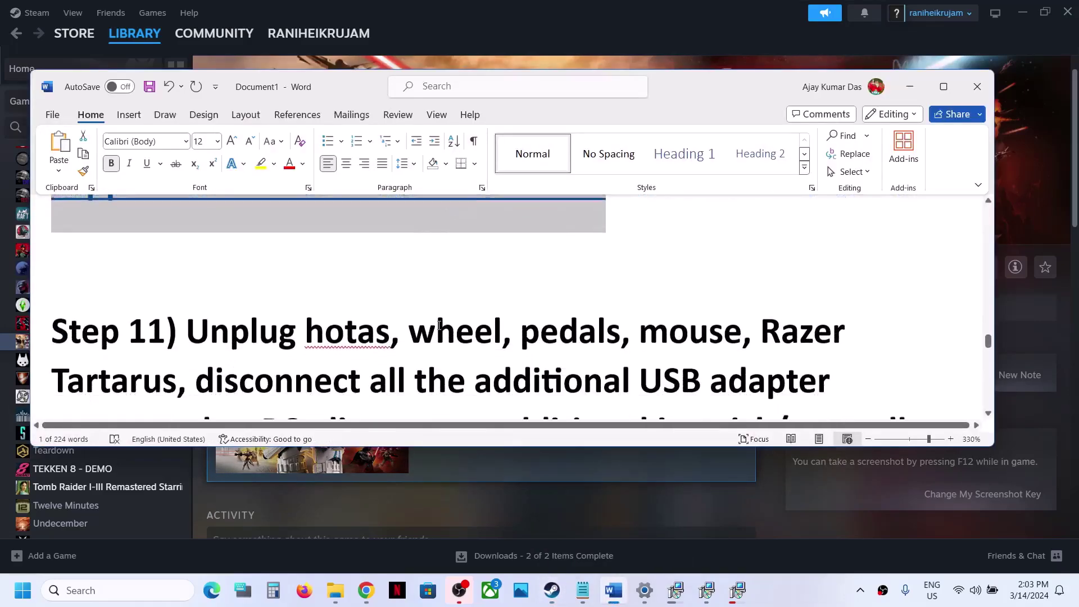
drag(191, 224, 469, 276)
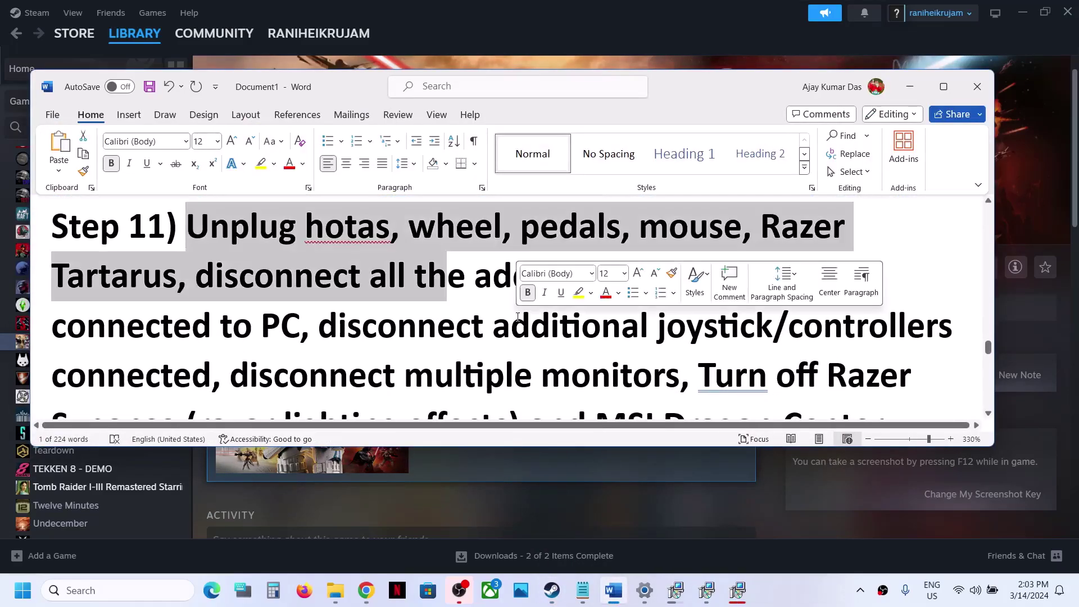
click(944, 87)
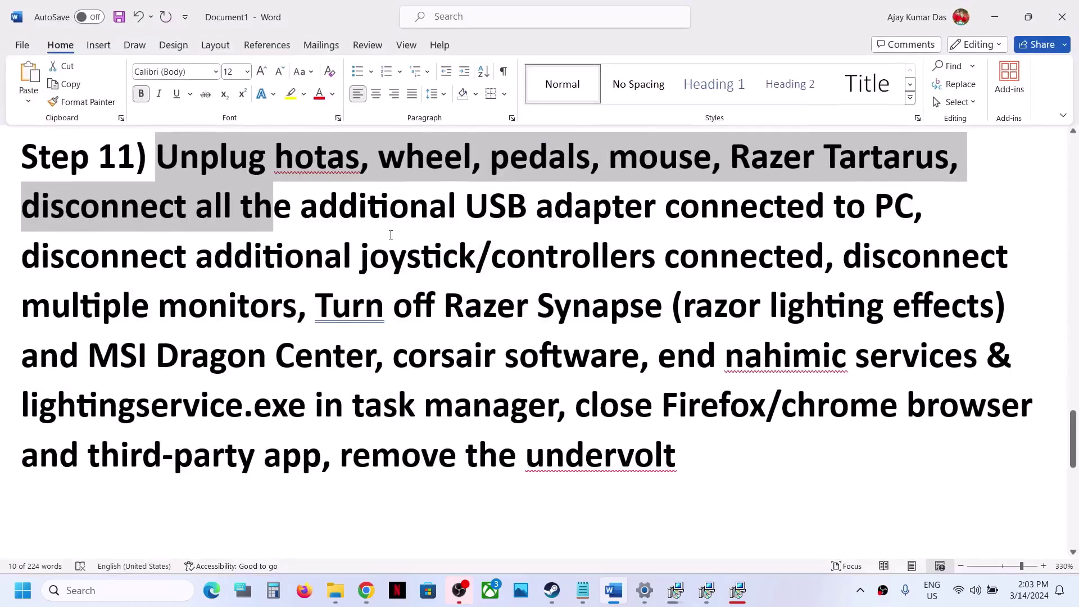
click(390, 235)
drag(158, 149, 734, 212)
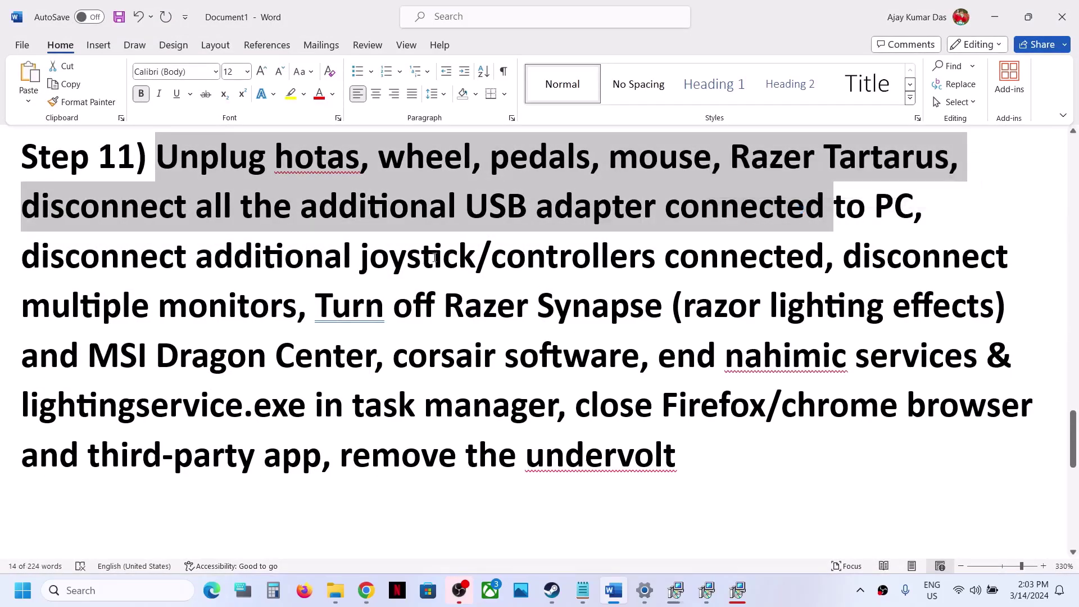
drag(236, 256, 798, 276)
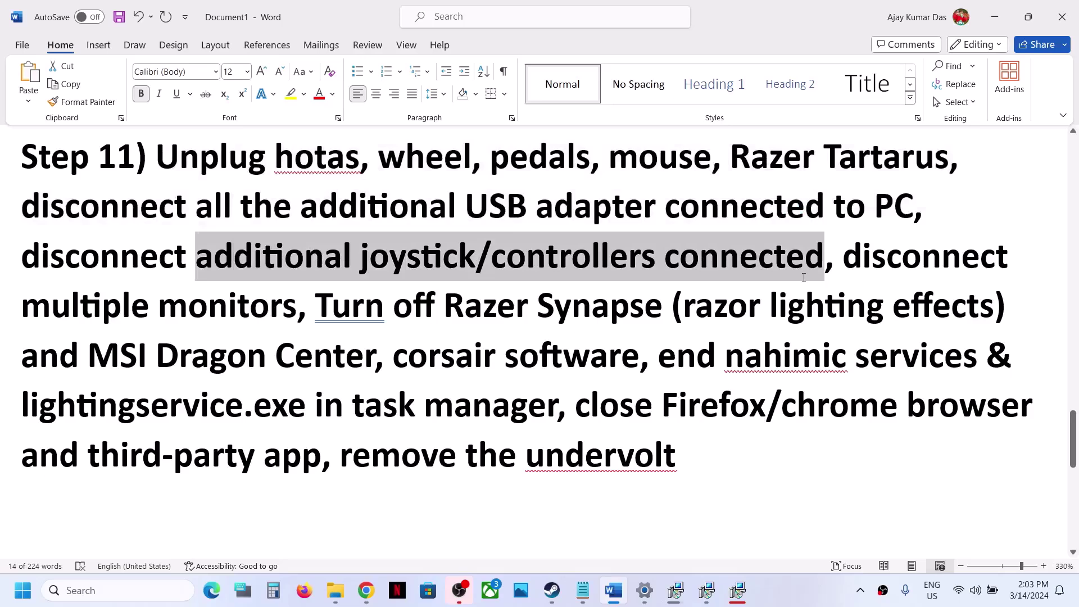
click(892, 306)
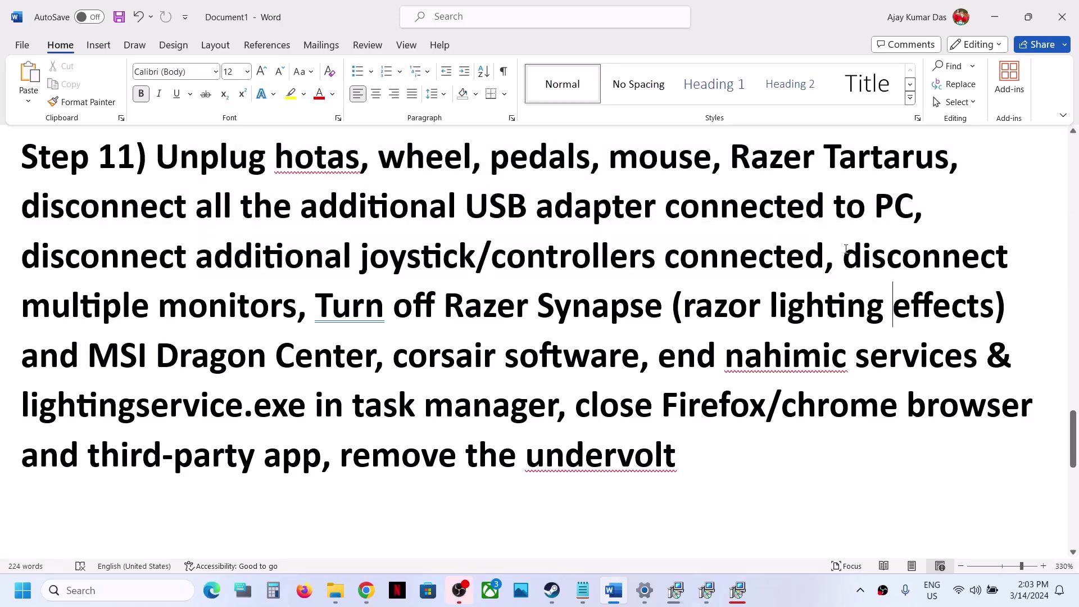
drag(876, 250, 642, 447)
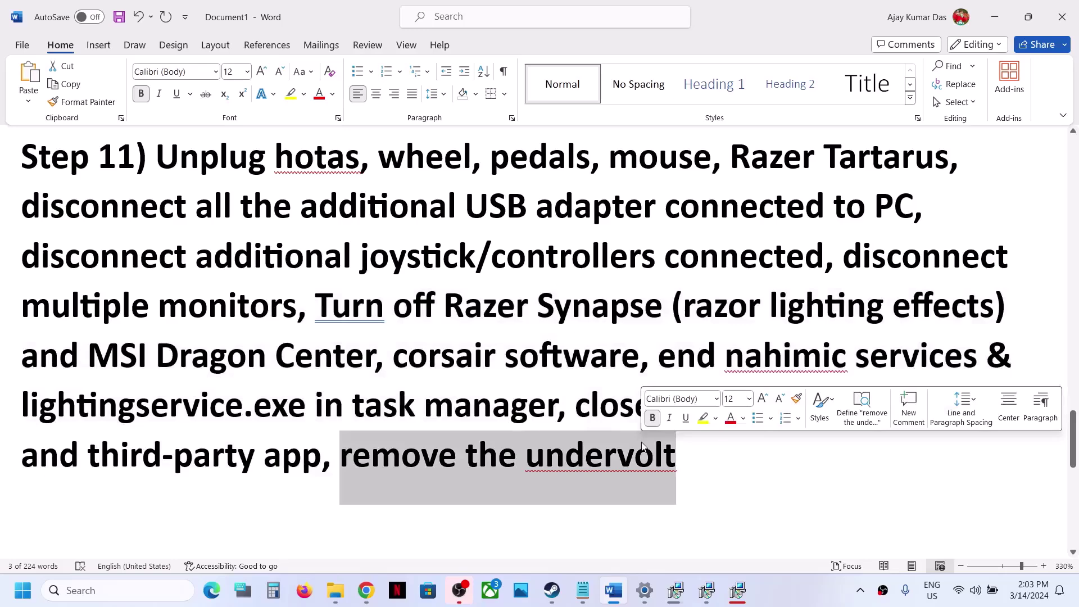
click(457, 392)
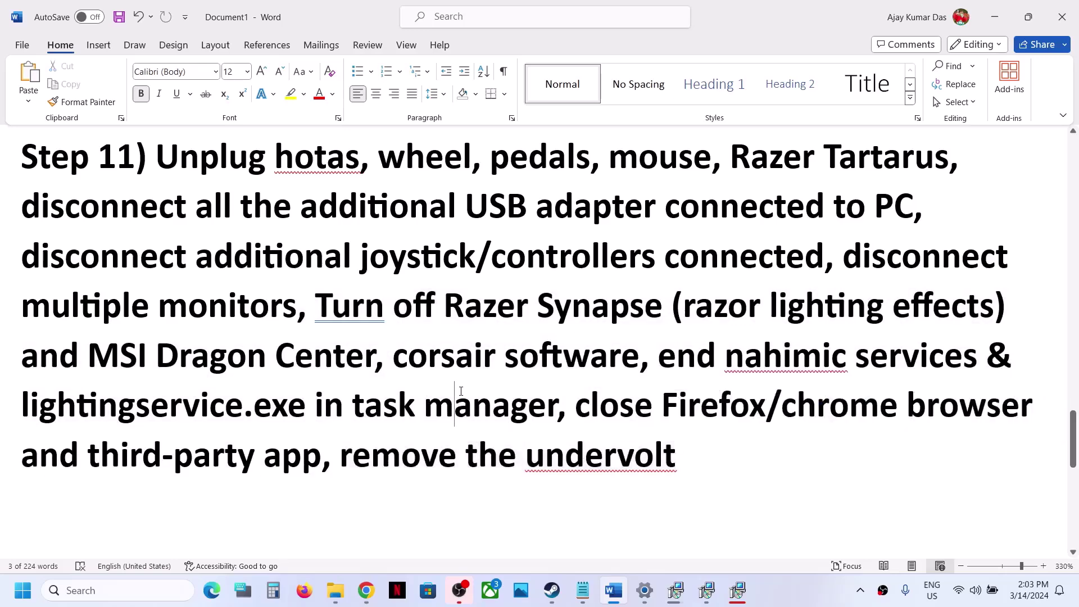
Step: Following Step 12 of the notes, disable the in-game Steam Overlay in the properties of Star Wars Battlefront Classic Collection
scroll(461, 391, down, 3)
drag(168, 259, 531, 272)
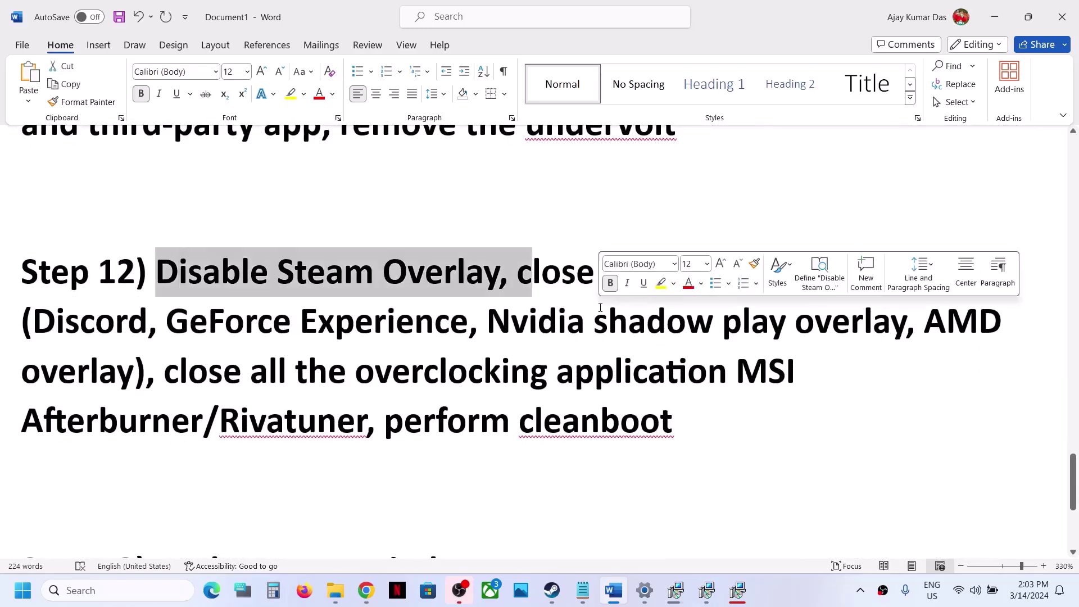
click(553, 598)
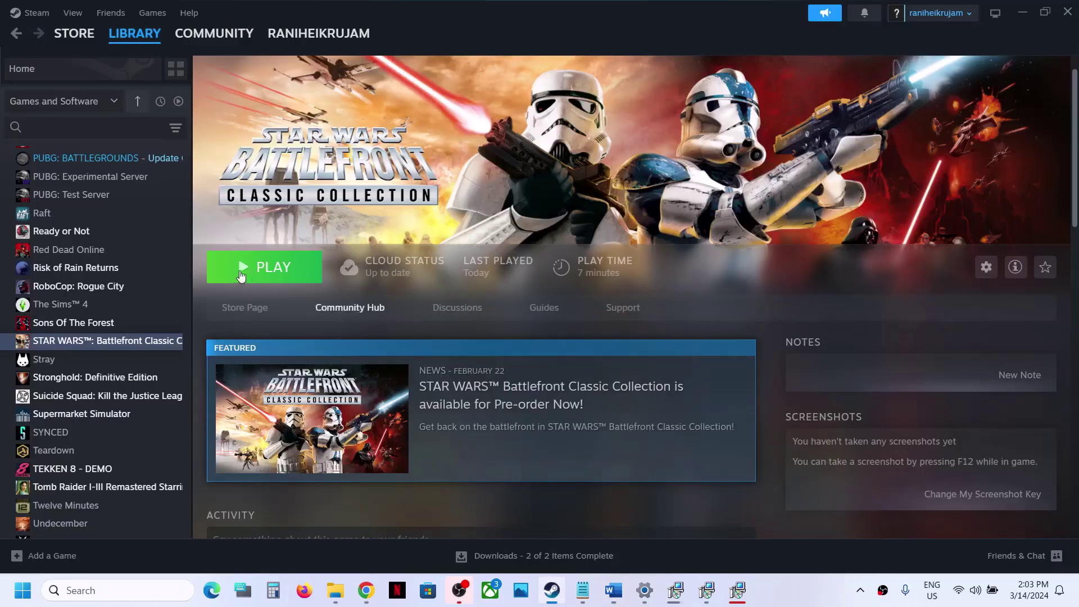
right_click(121, 340)
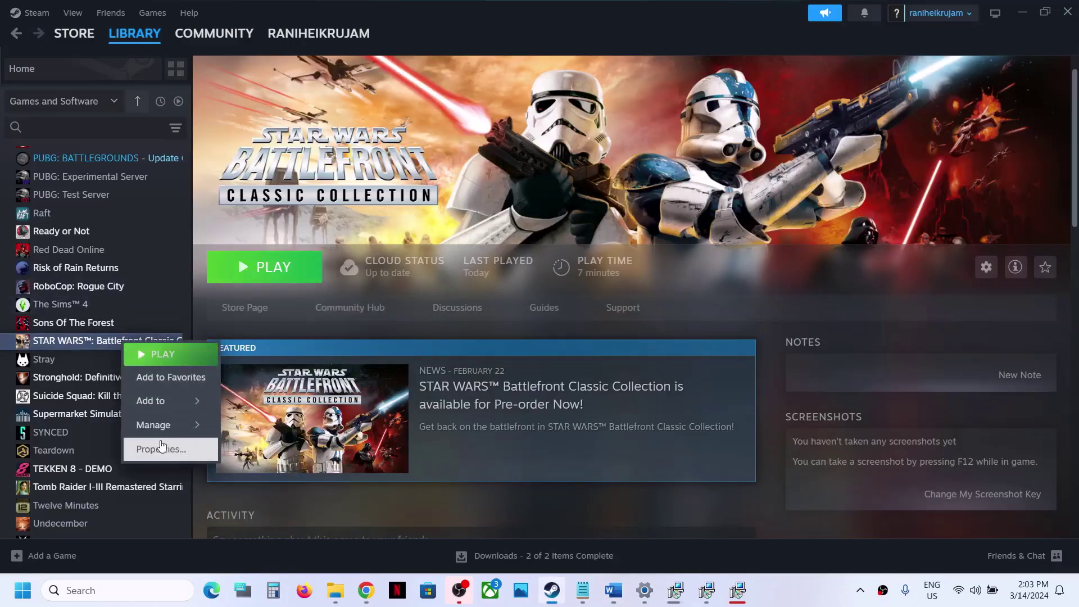
click(163, 449)
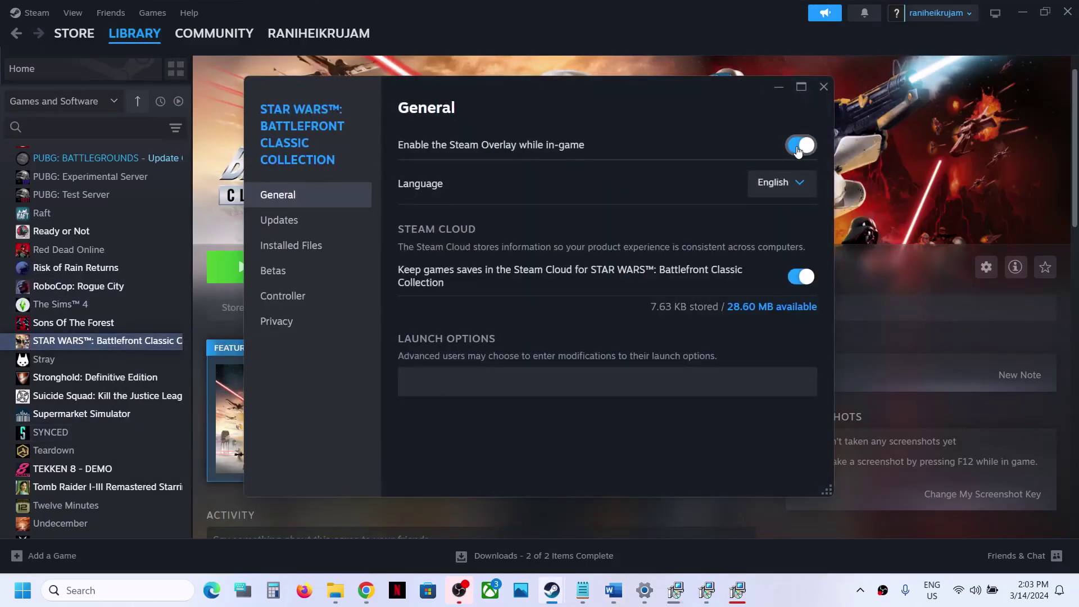
click(797, 147)
click(824, 87)
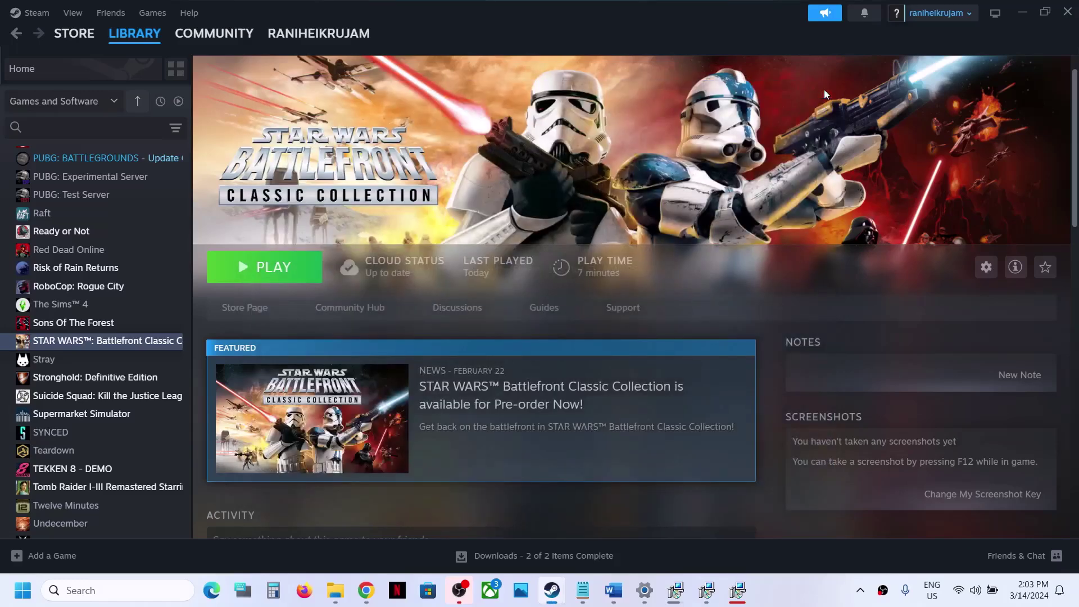
Step: Read the rest of Step 12 in the Word notes on closing overlay and overclocking apps, and check the hidden system tray icons
click(614, 590)
drag(545, 285, 468, 323)
click(118, 338)
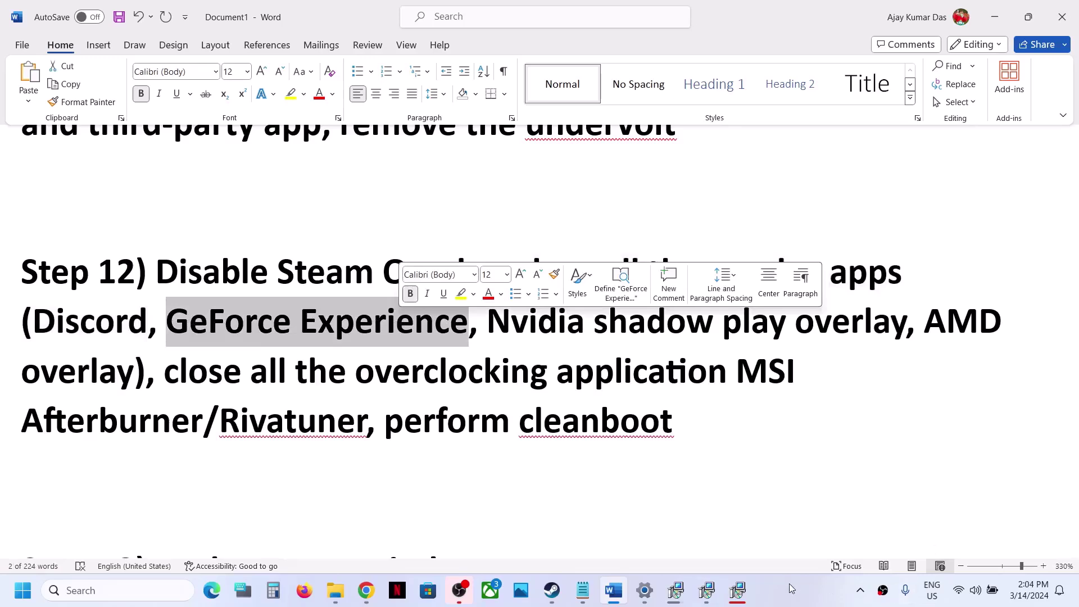
click(860, 590)
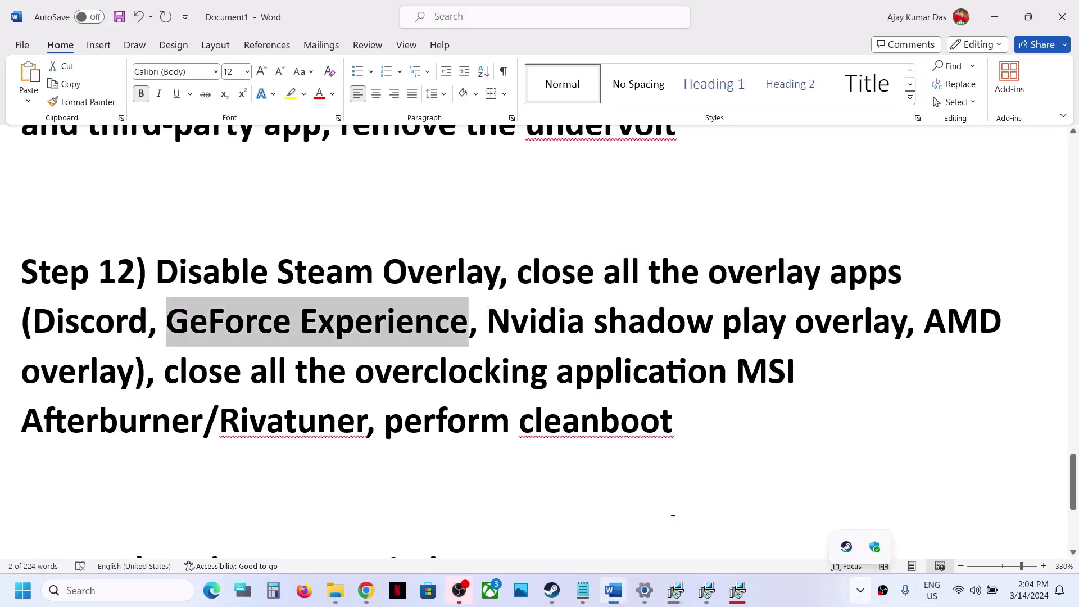
drag(537, 268, 789, 323)
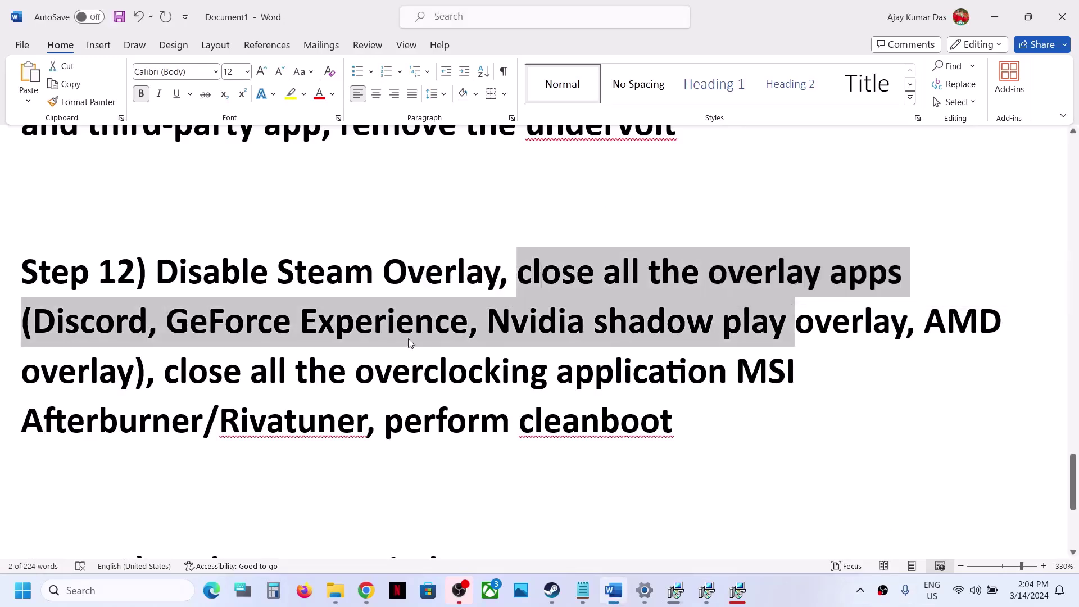
drag(203, 373, 339, 419)
click(338, 420)
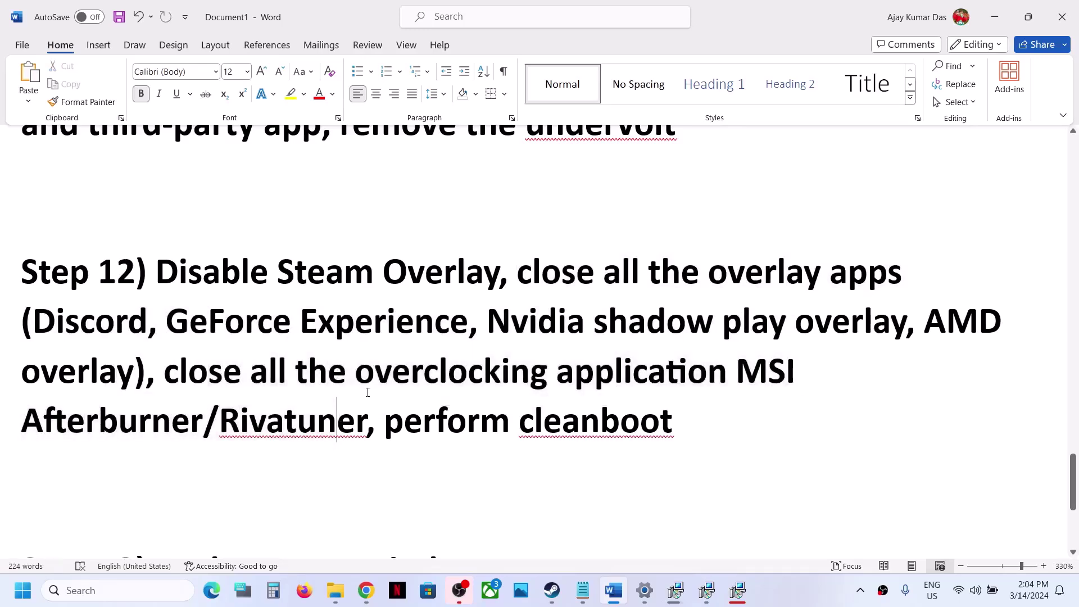
drag(359, 377, 731, 376)
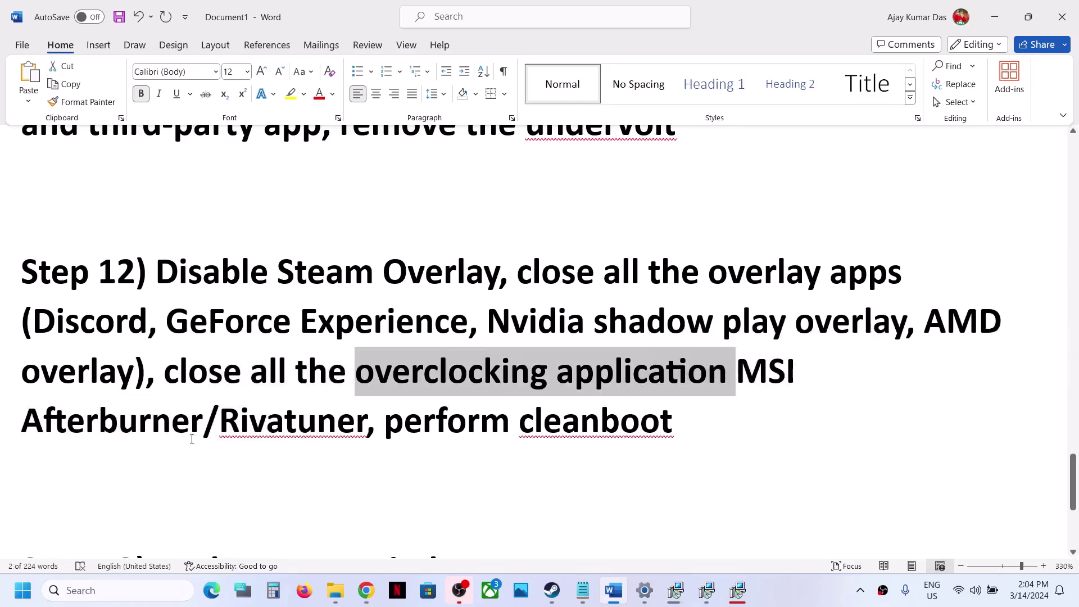
drag(191, 375, 298, 375)
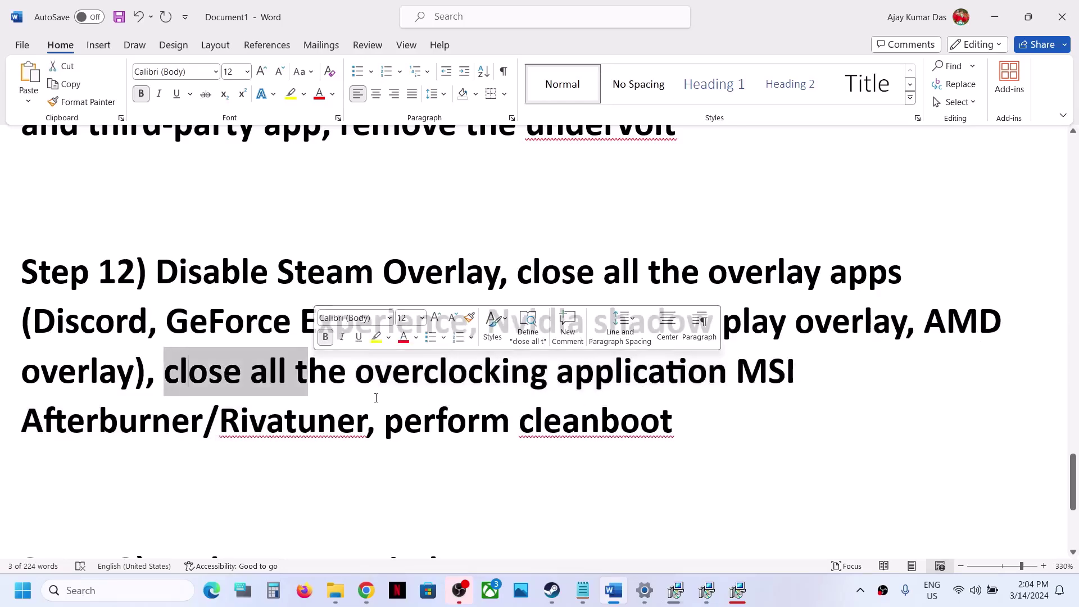
Step: Following the clean boot instruction in Step 12, hide all Microsoft services in System Configuration's services list and accept the configuration
drag(387, 421, 781, 423)
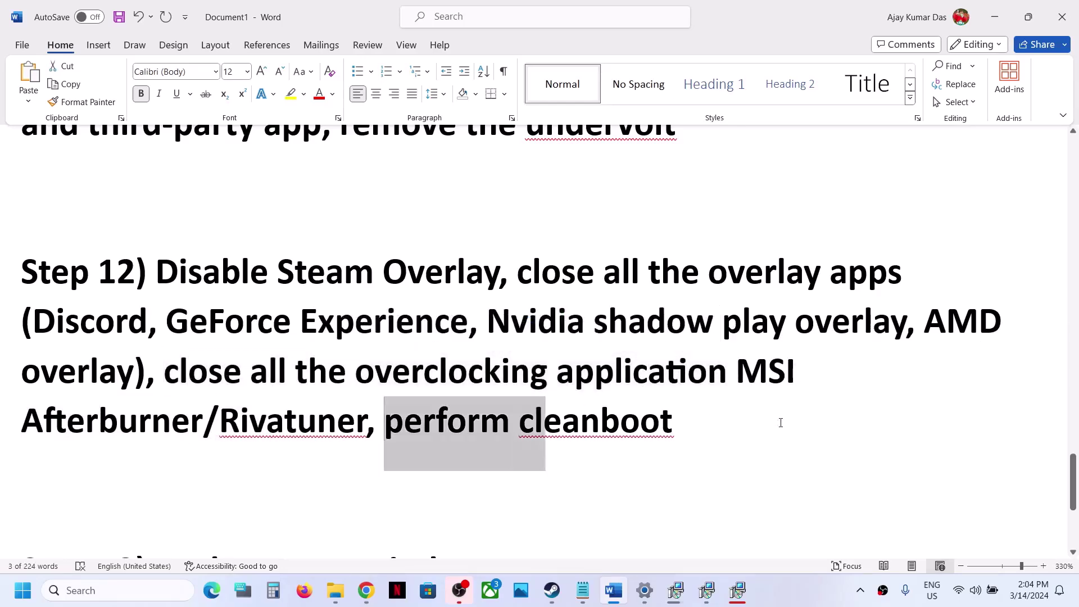
click(96, 591)
text(system)
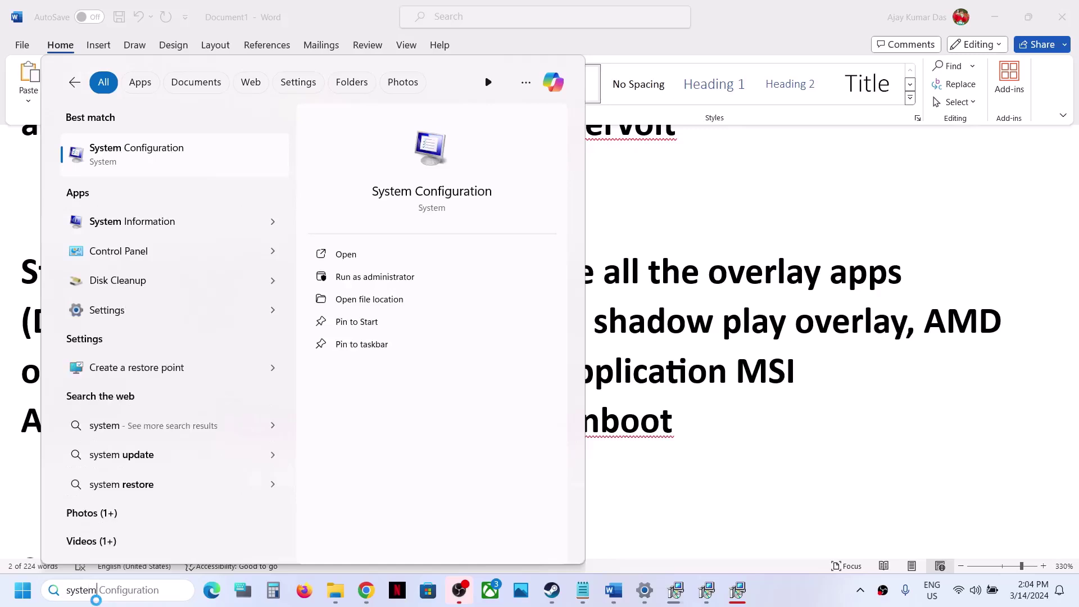
key(Right)
click(157, 167)
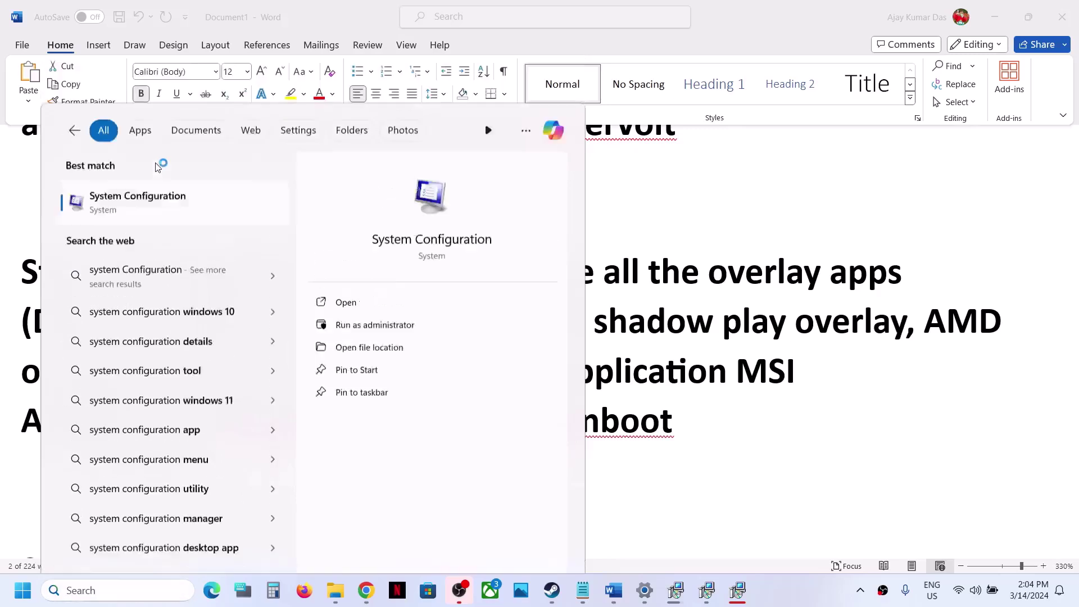
click(437, 189)
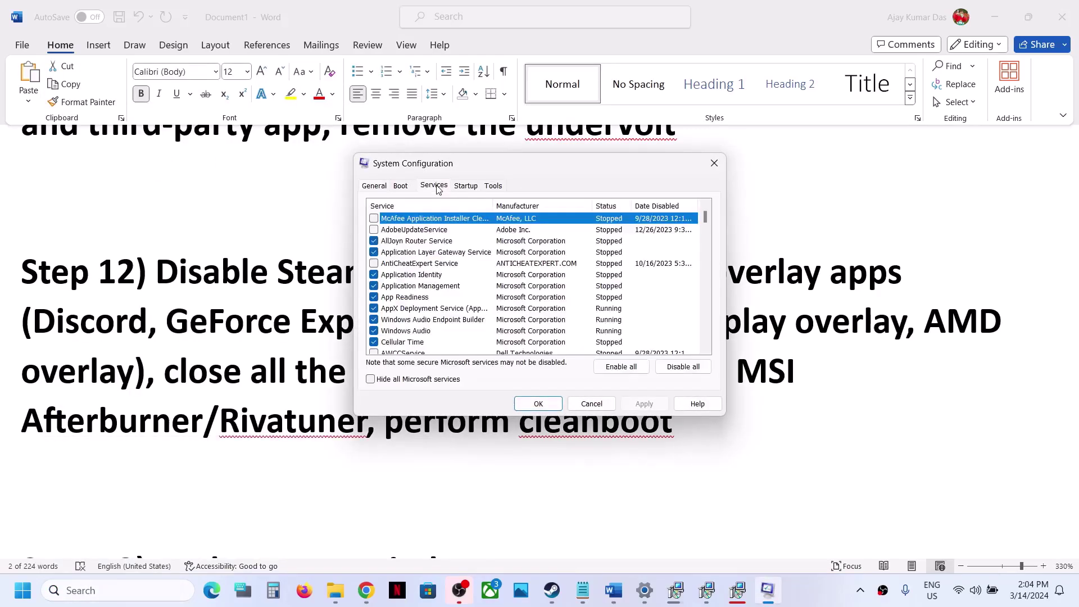
click(370, 379)
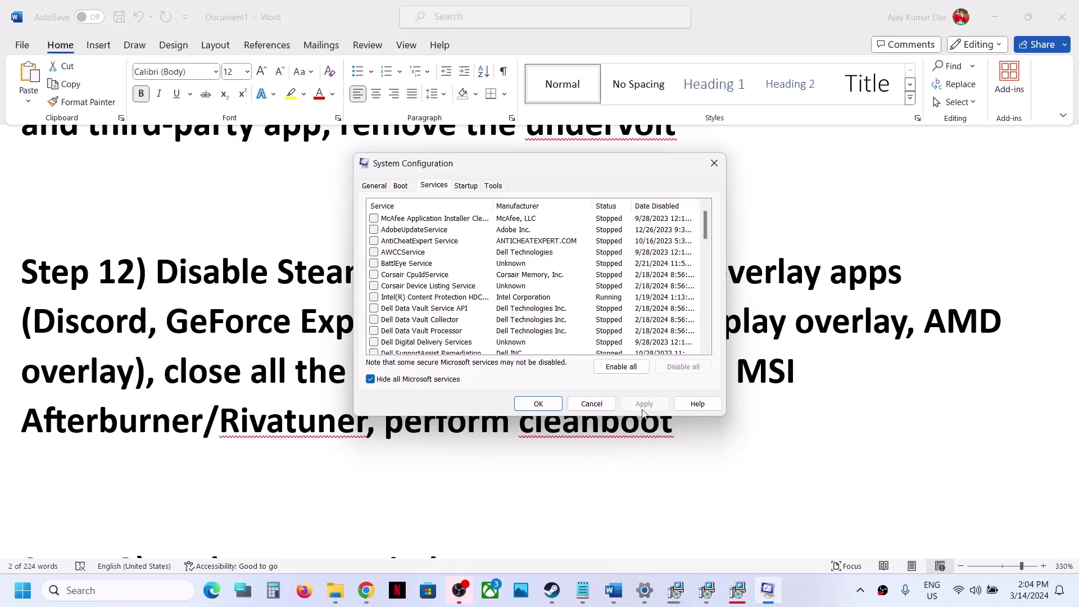
click(560, 404)
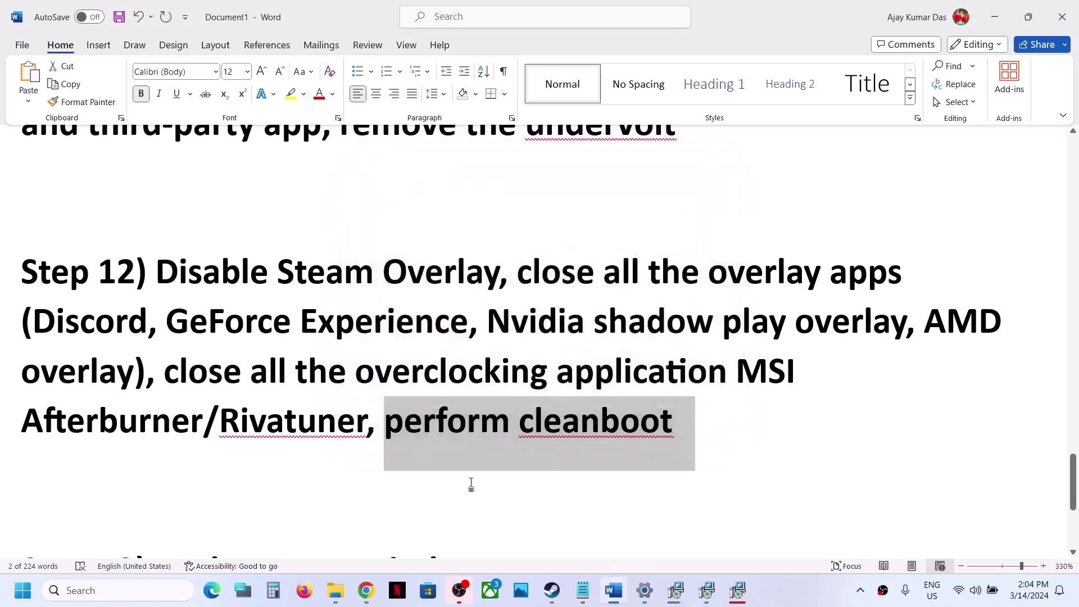
Step: Read Step 13 in the Word notes and check for updates on the Windows Update page in Settings
scroll(389, 454, down, 5)
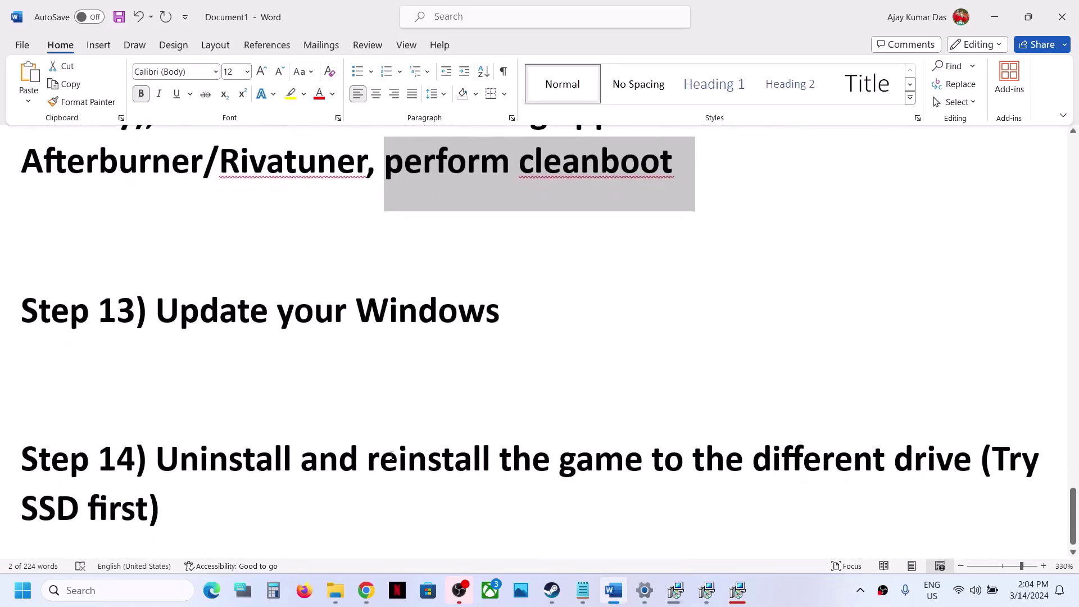
drag(151, 308, 530, 320)
click(530, 322)
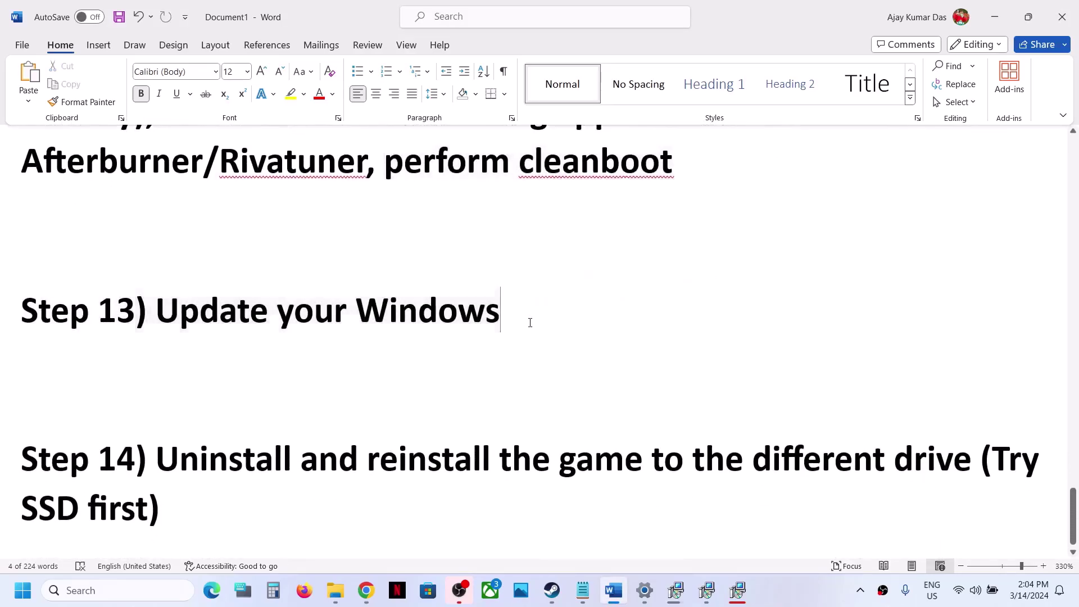
key(alt+Tab)
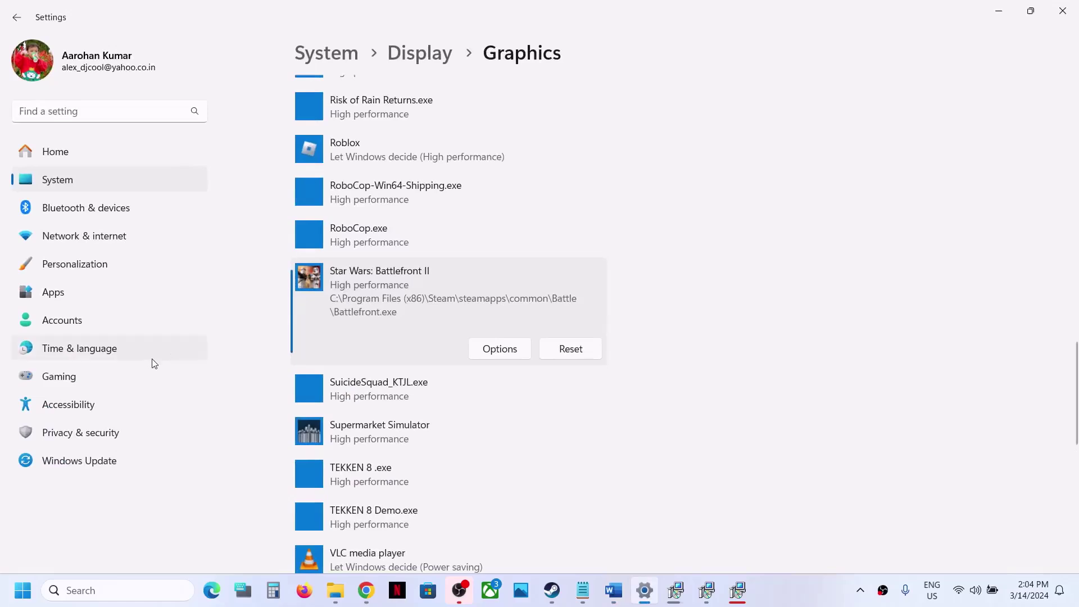
click(95, 464)
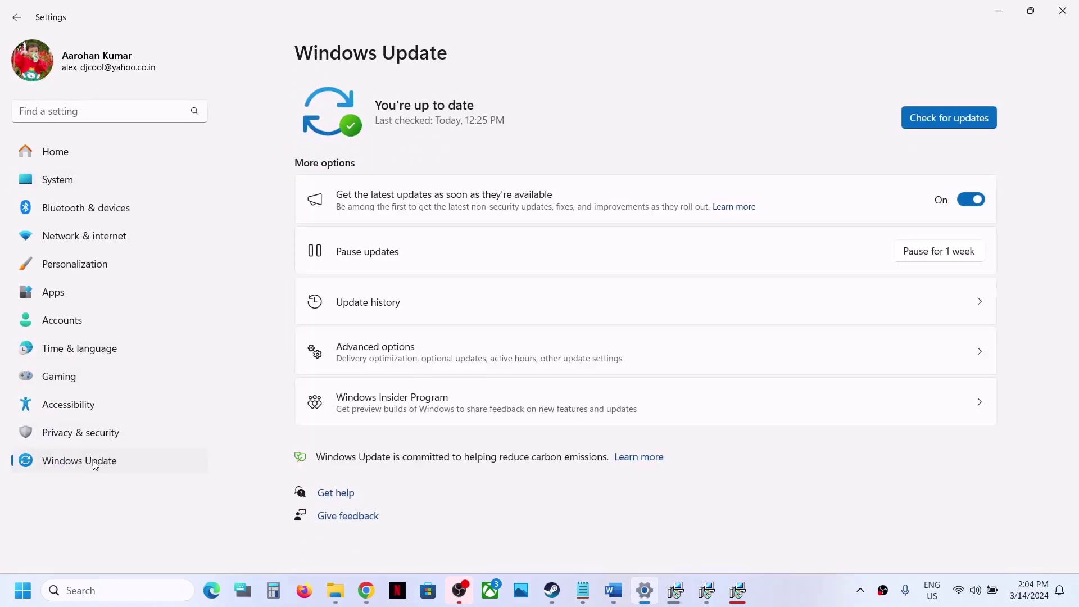
click(938, 127)
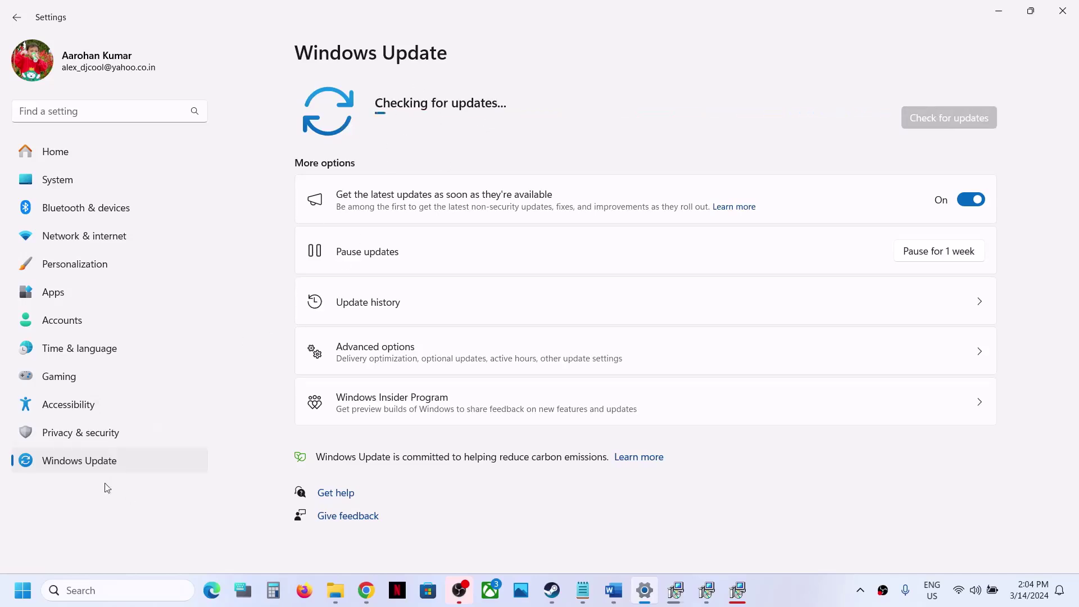
Step: Show the computer's power options as the follow-up to updating Windows, and close them without restarting
click(23, 590)
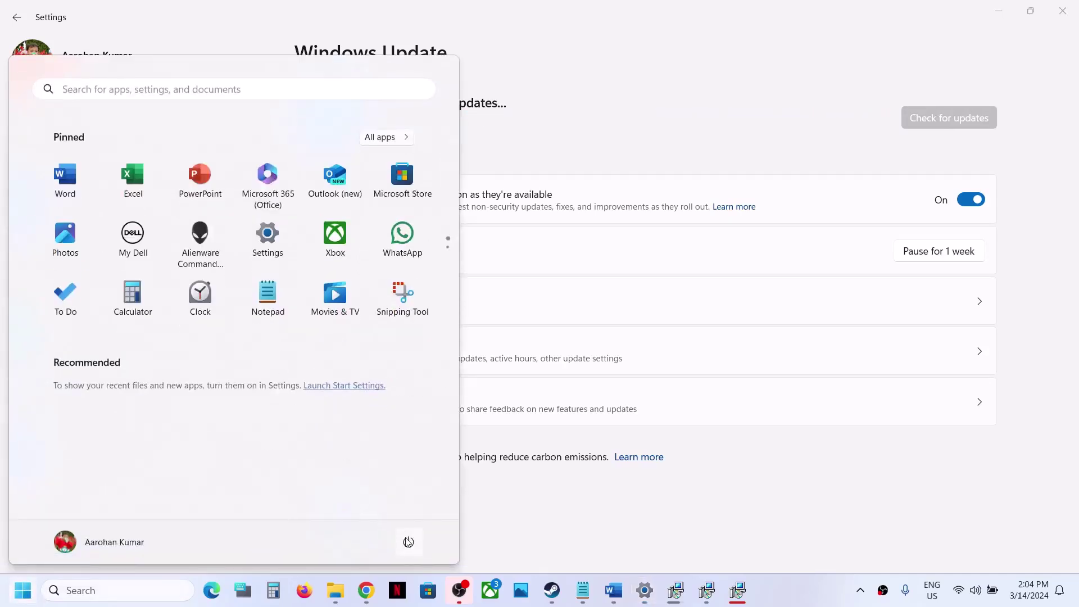
click(407, 539)
click(788, 477)
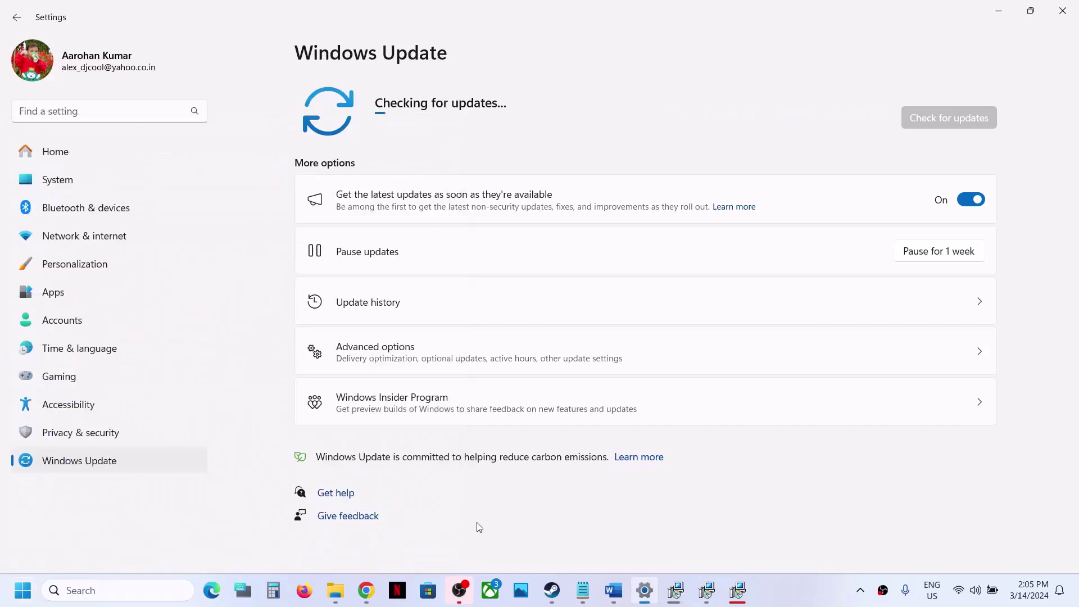
Step: View the game's Steam library page and return to the Word notes at Step 14 on reinstalling to a different drive
click(552, 590)
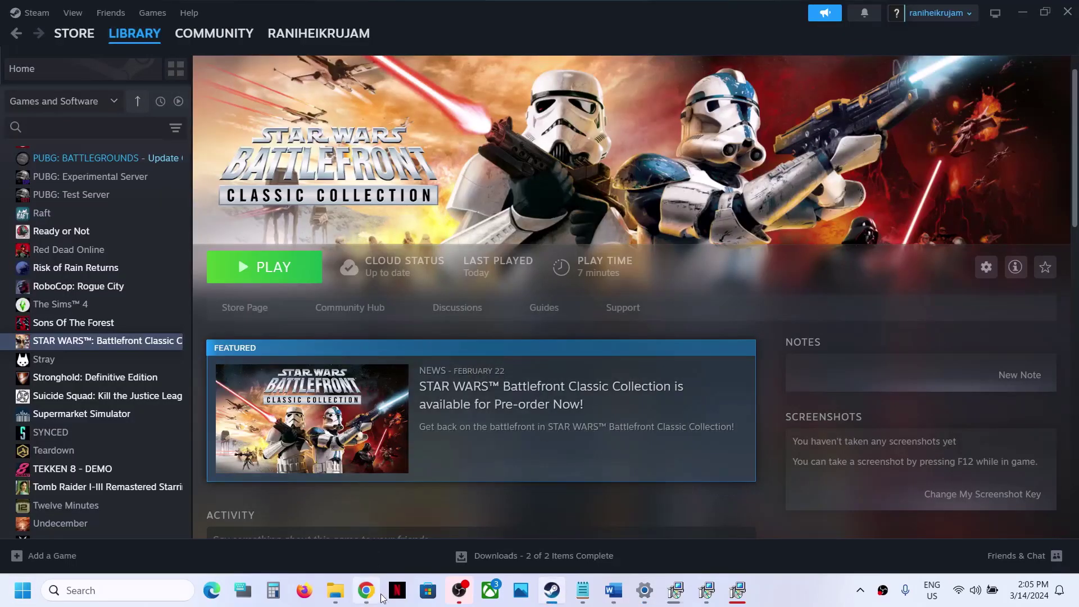
click(615, 592)
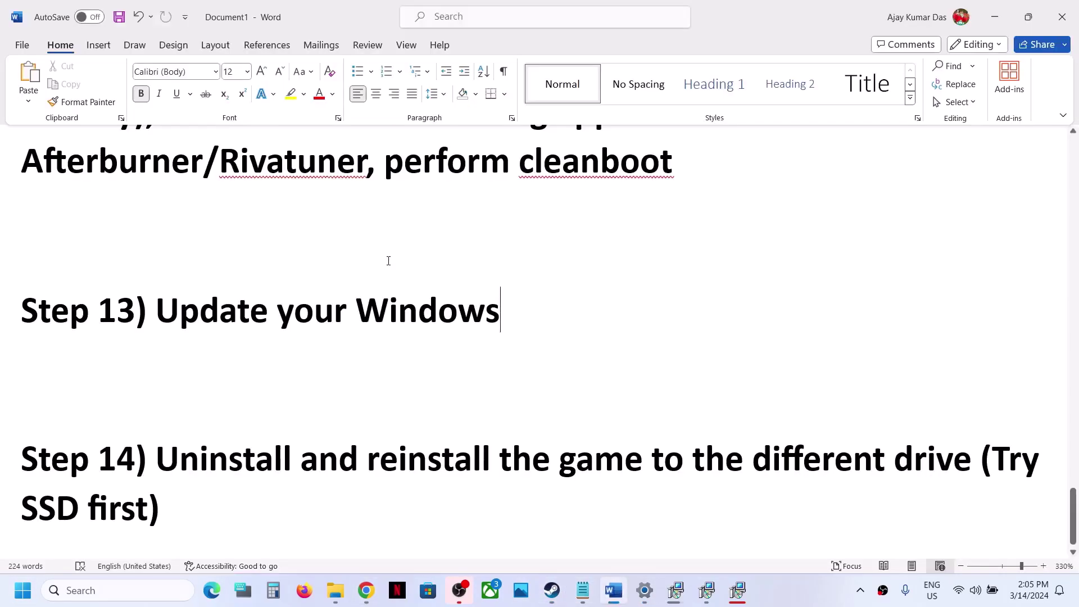